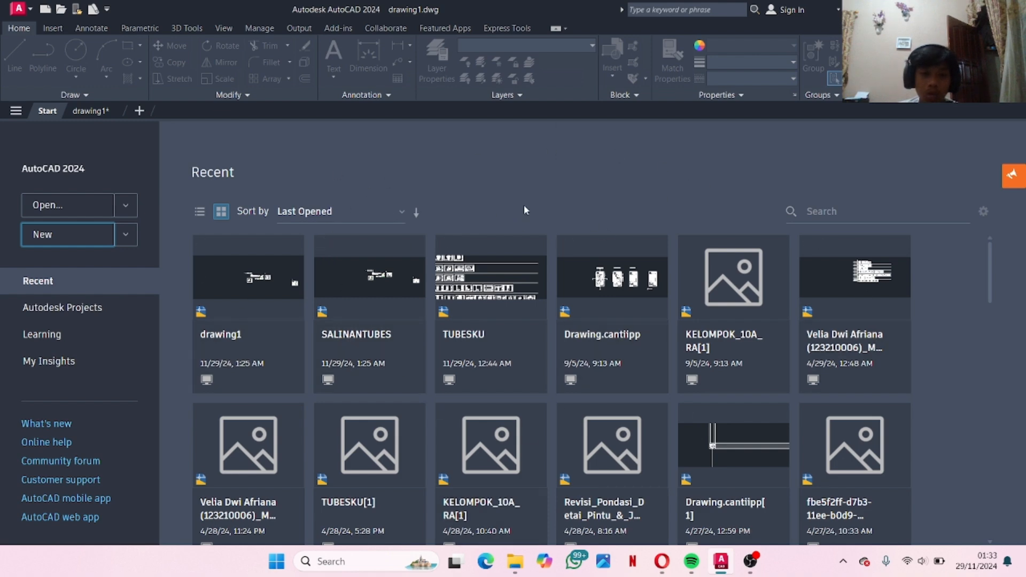
Open the drawing1 drawing and bring its origin into the lower-left area of the view
left_click(94, 234)
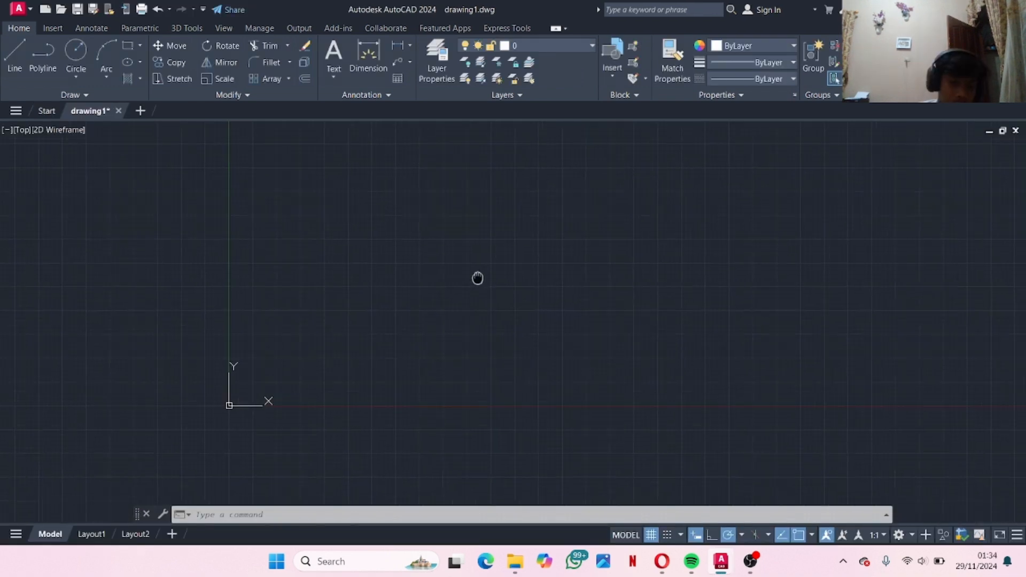
middle_click_drag(479, 280, 330, 234)
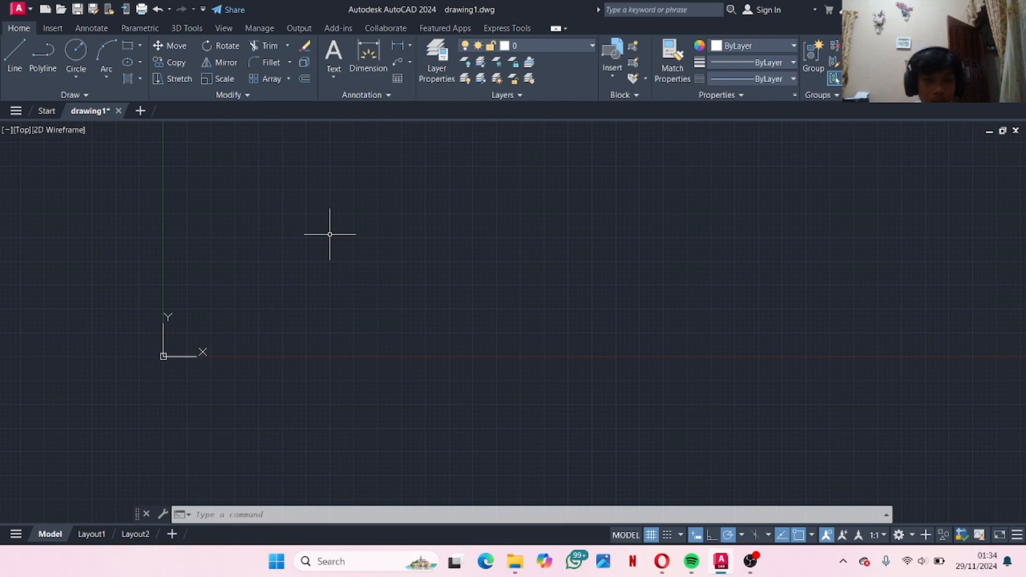
mouse_move(425, 214)
middle_mouse_down()
mouse_move(410, 249)
mouse_move(314, 323)
middle_mouse_up()
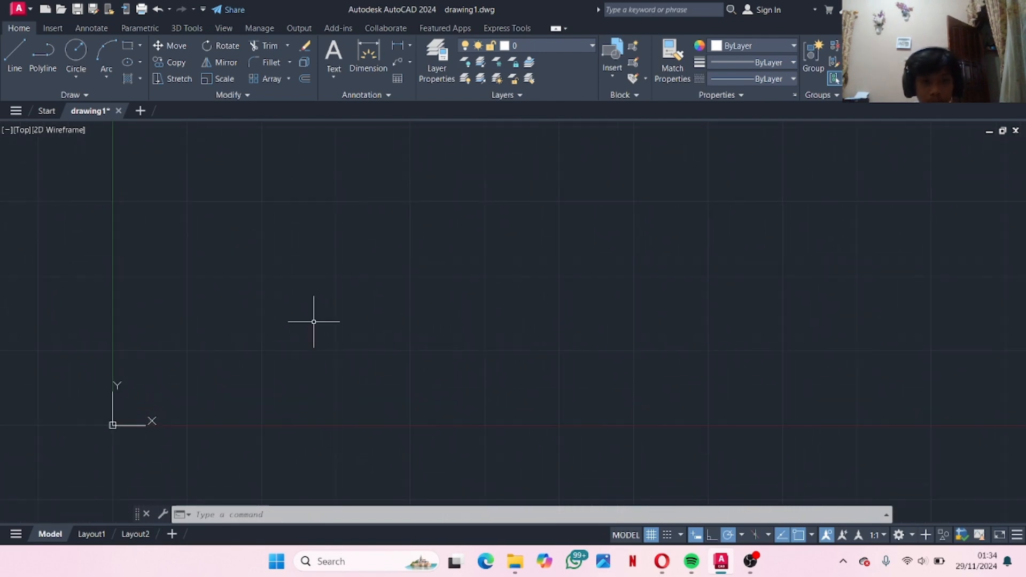
middle_click_drag(450, 285, 430, 251)
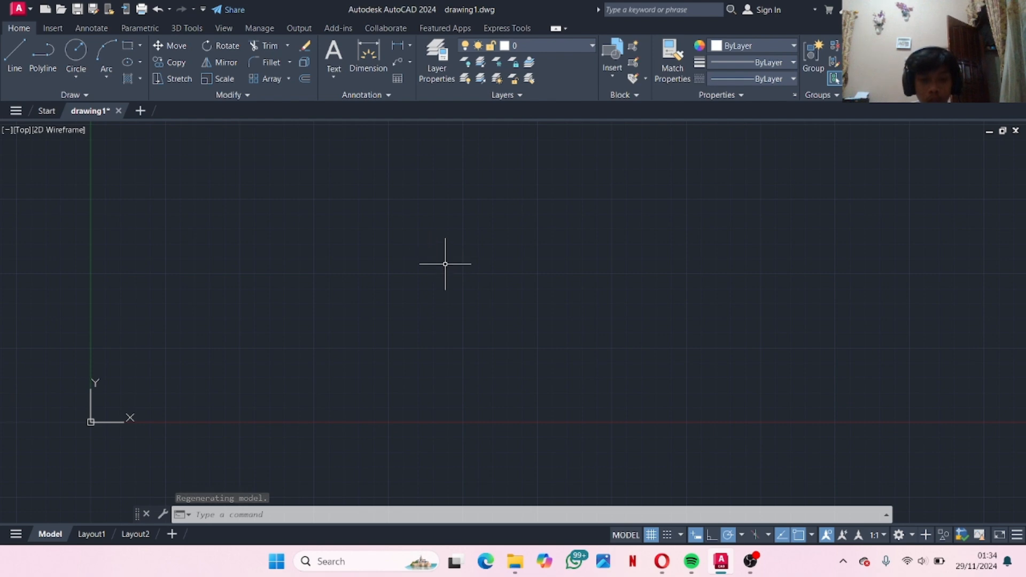
Set the drawing units to Decimal length with 0.0000 precision and Millimeters as the insertion scale
type("un")
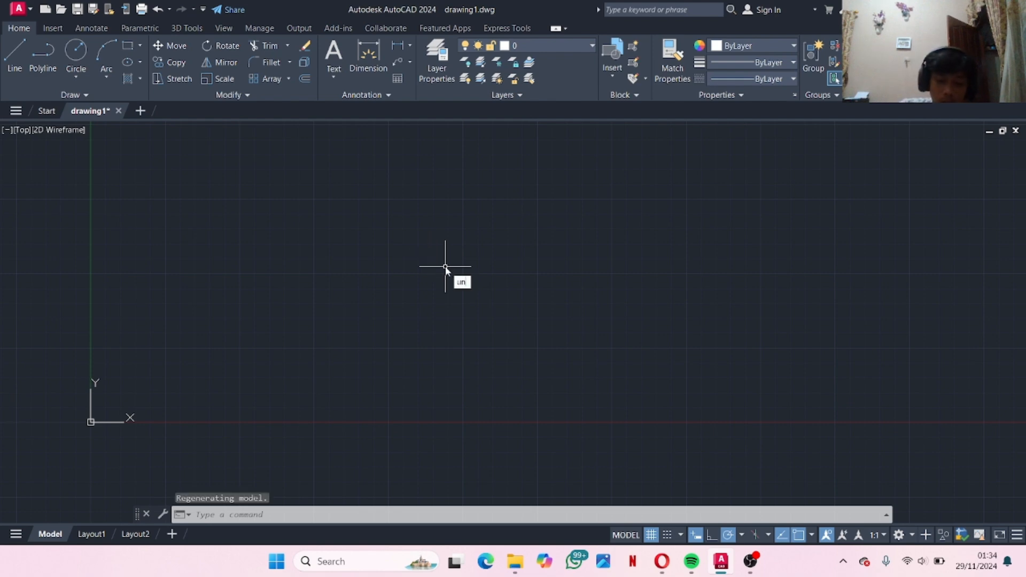
key("Return")
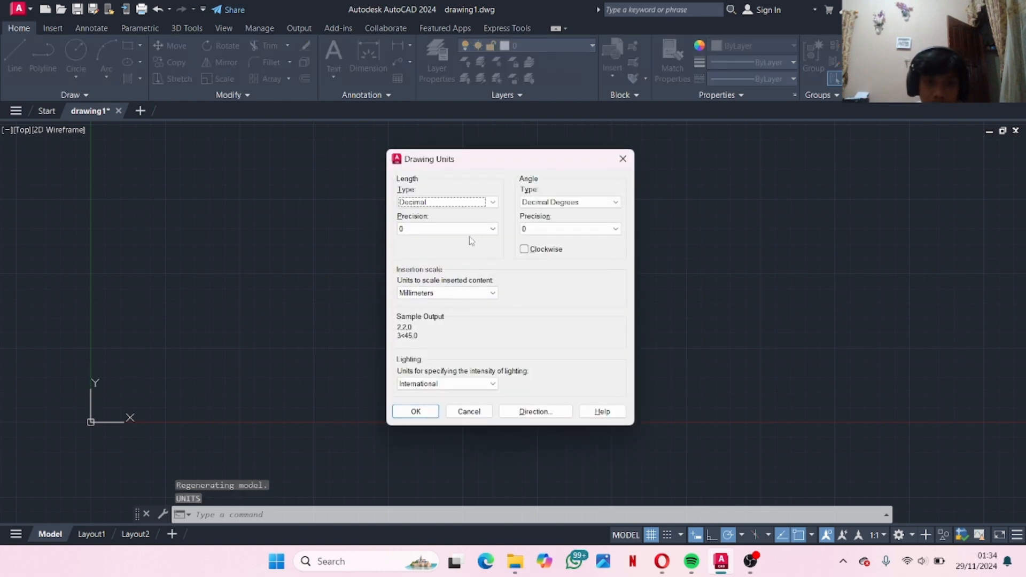
left_click(492, 202)
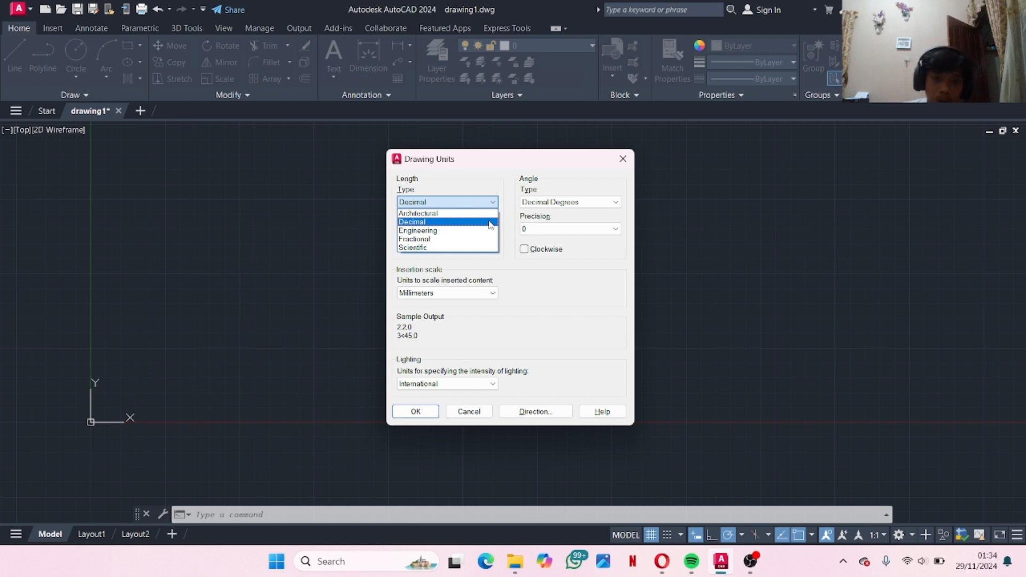
left_click(490, 222)
left_click(489, 230)
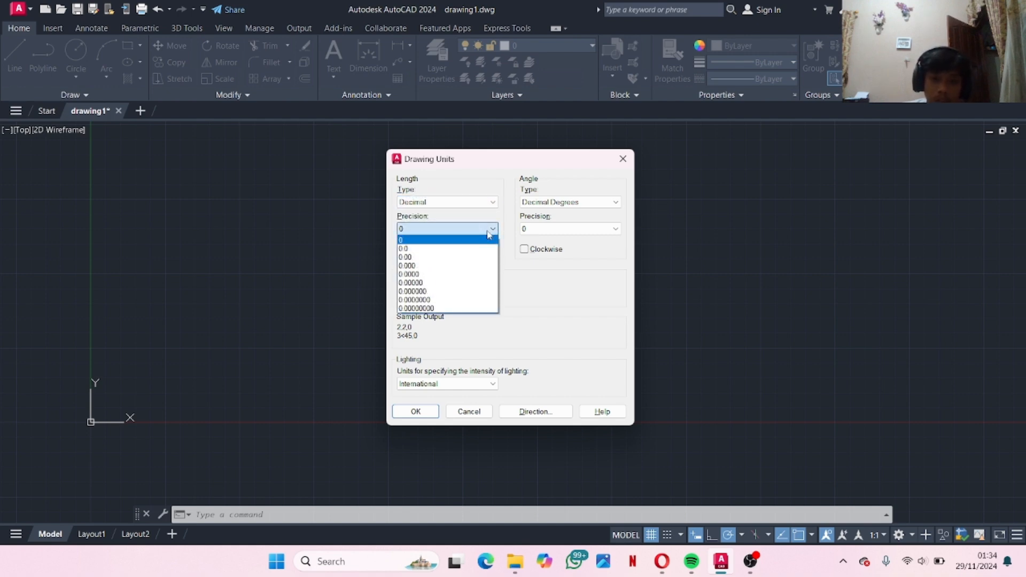
left_click(442, 274)
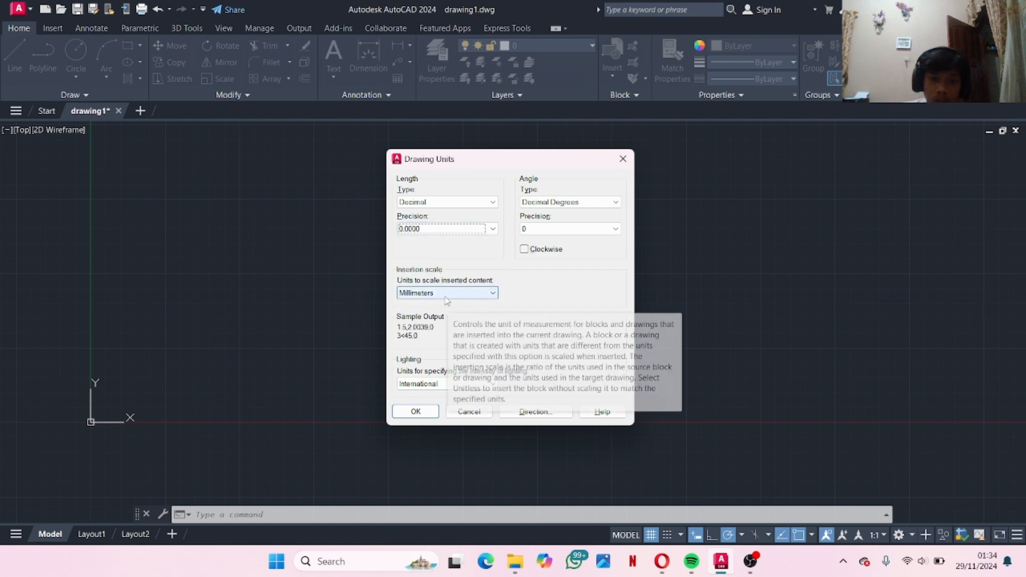
left_click(445, 297)
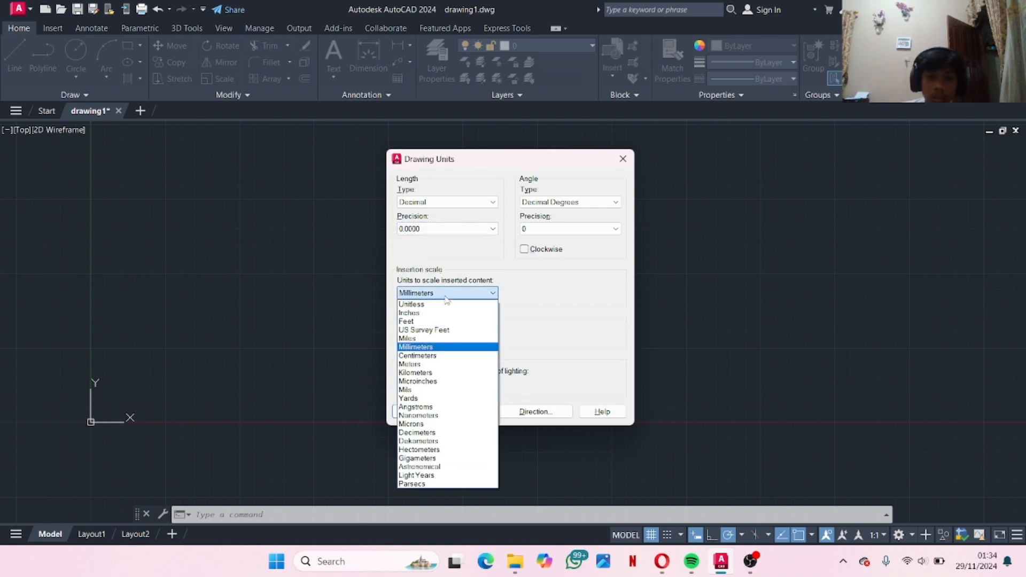
left_click(438, 348)
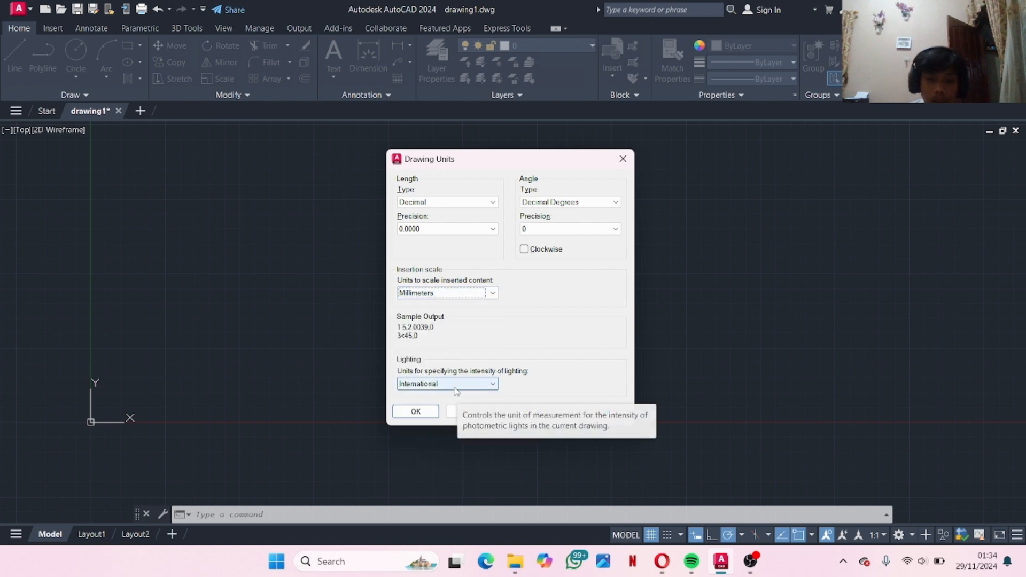
left_click(428, 416)
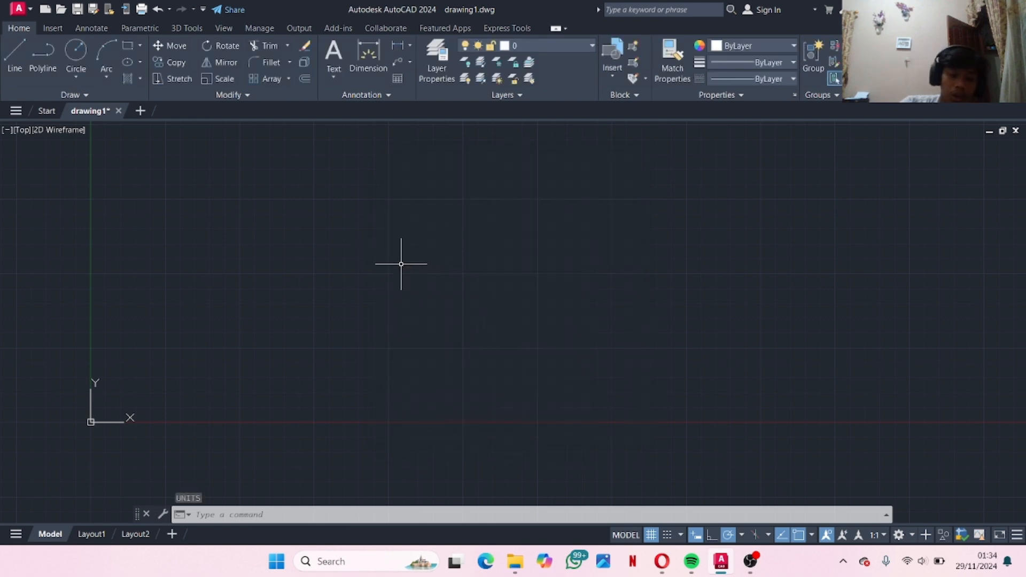
Set the polar tracking increment angle to 90 in the drafting settings and review the object snap modes
type("ds")
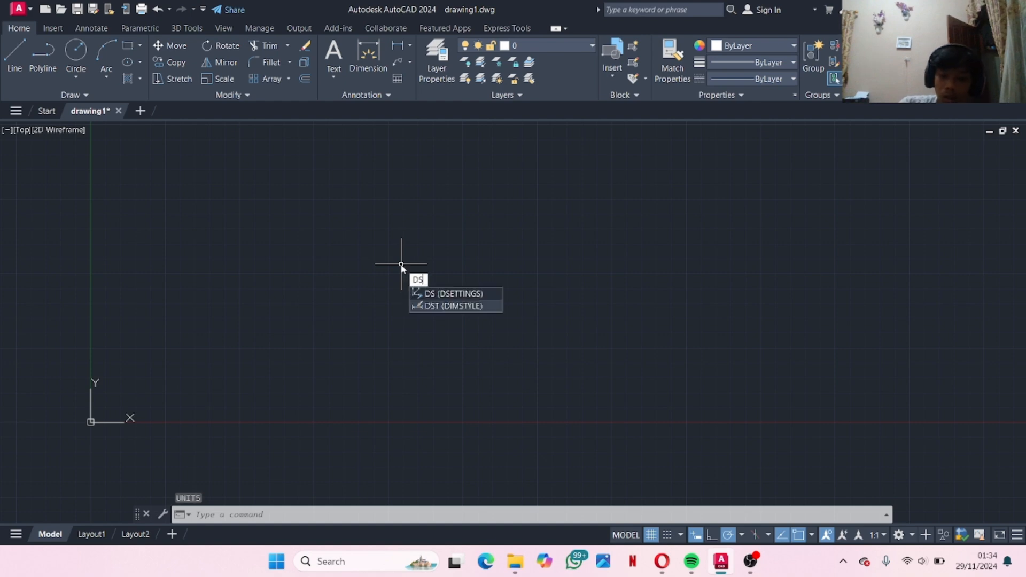
key("Return")
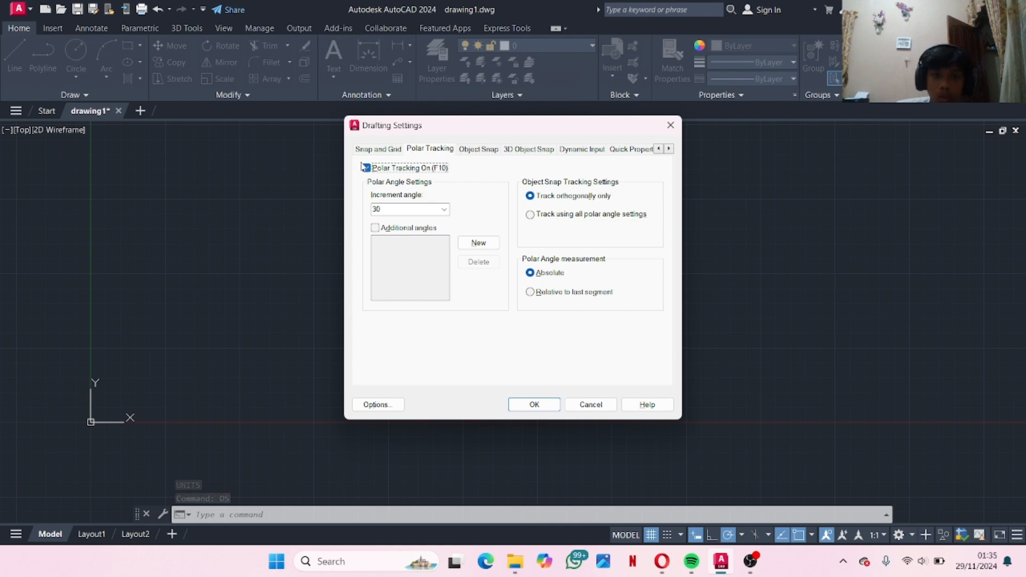
left_click(444, 209)
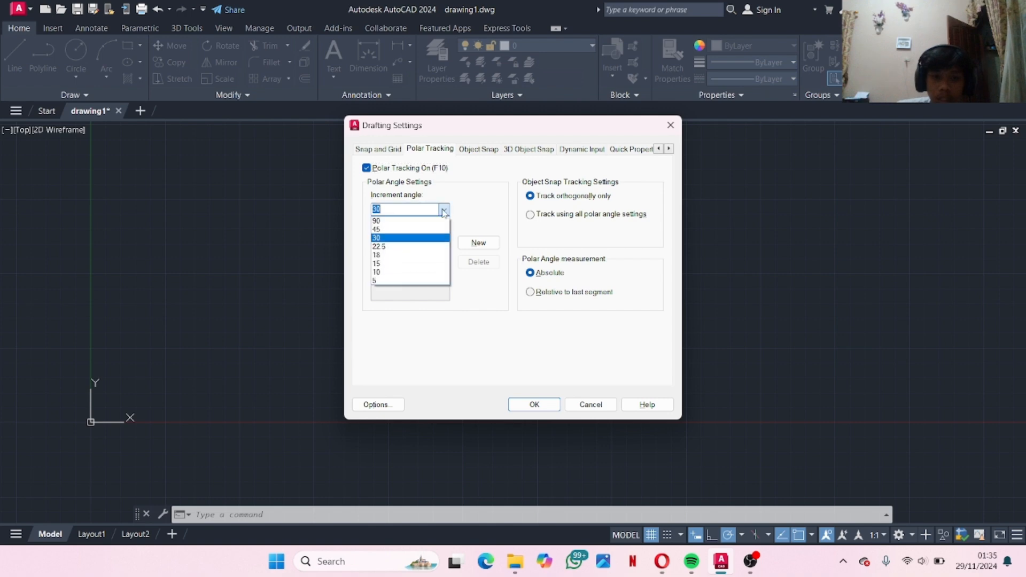
left_click(403, 220)
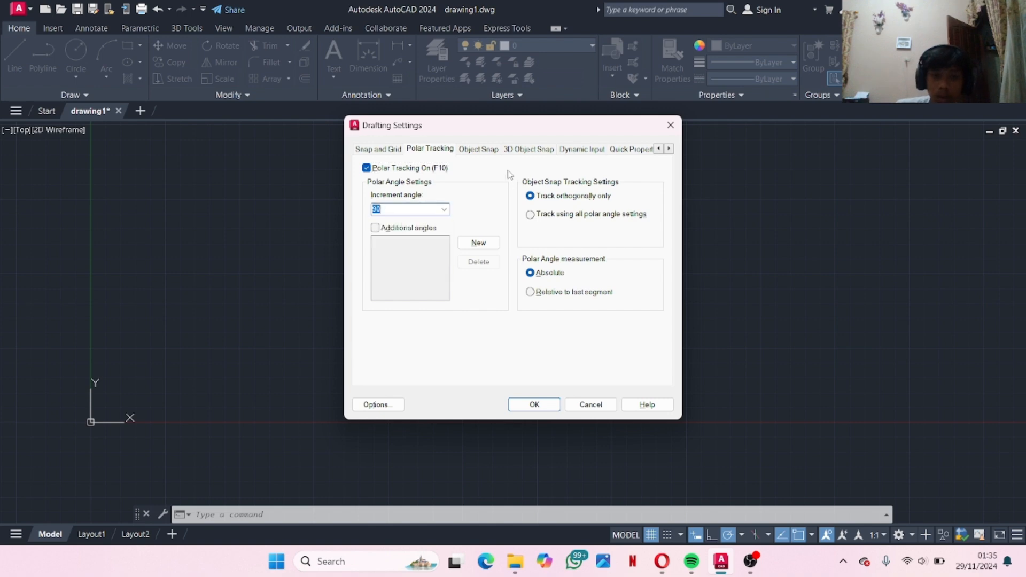
left_click(478, 149)
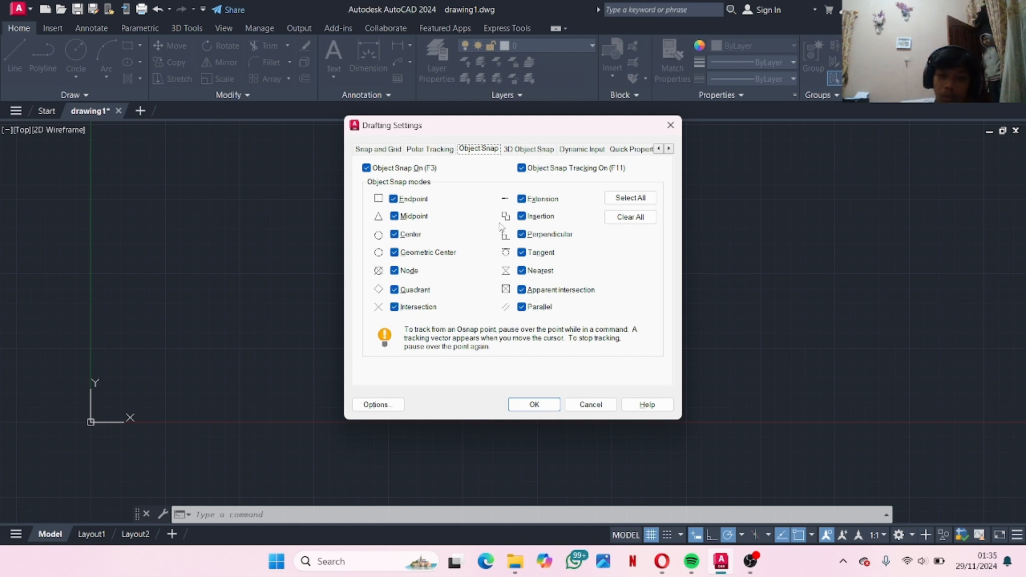
left_click(534, 404)
Draw a single horizontal line above and to the right of the origin with the Line command
scroll(417, 271, "down", 2)
mouse_move(353, 226)
middle_mouse_down()
mouse_move(324, 278)
mouse_move(371, 238)
middle_mouse_up()
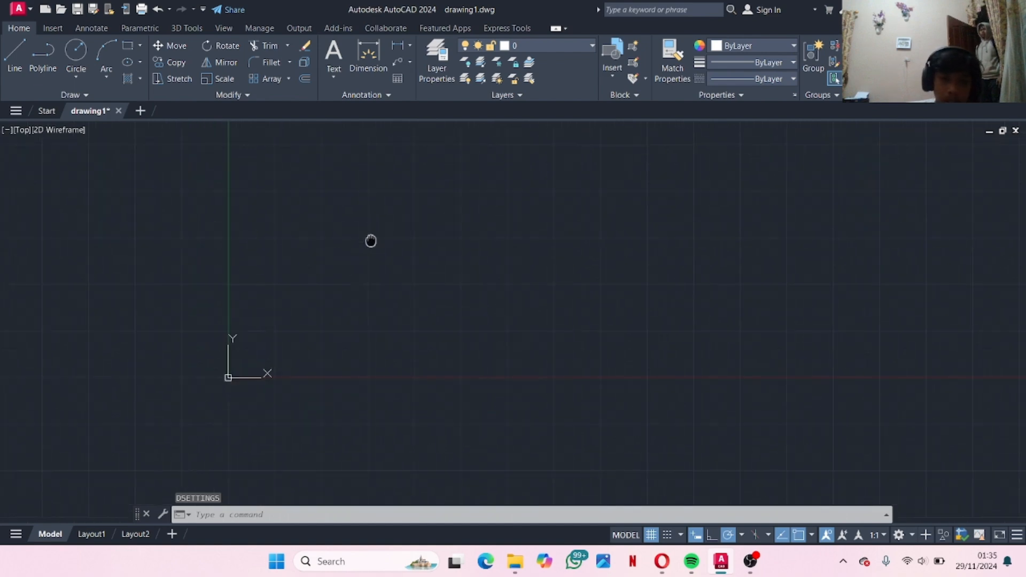
middle_click_drag(347, 273, 327, 243)
middle_click_drag(483, 268, 443, 274)
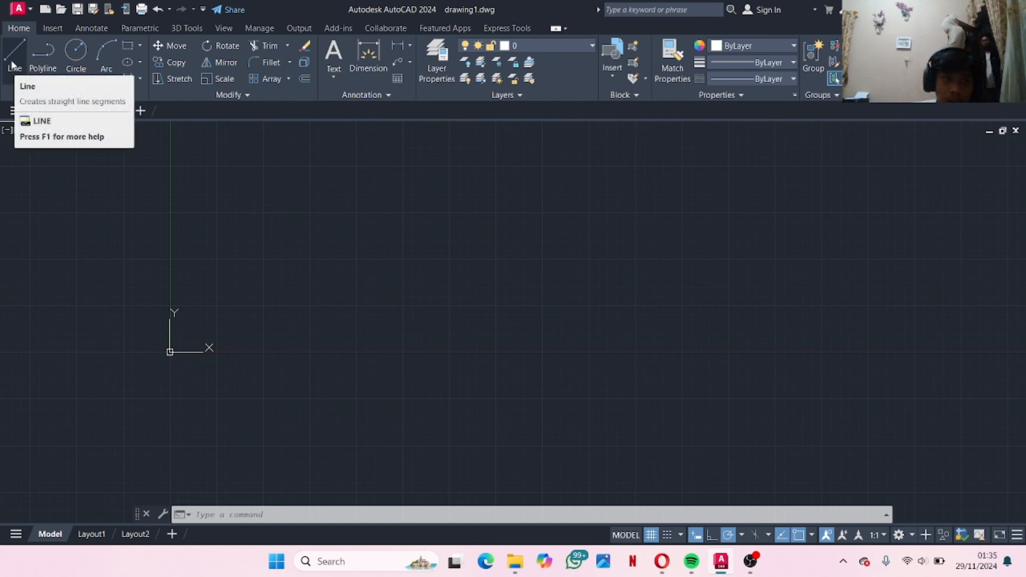
left_click(13, 59)
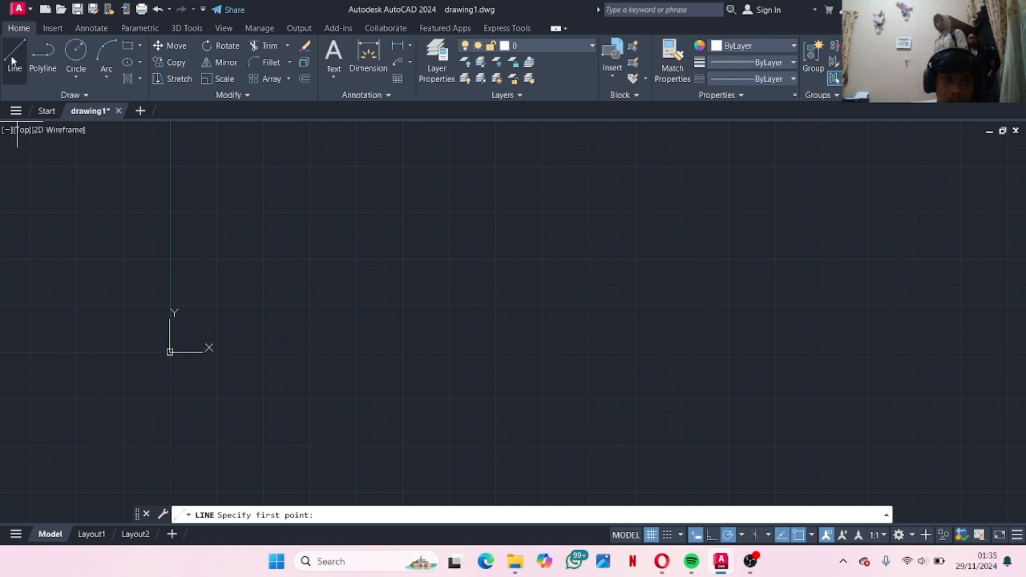
scroll(297, 206, "down", 1)
middle_click_drag(296, 205, 257, 277)
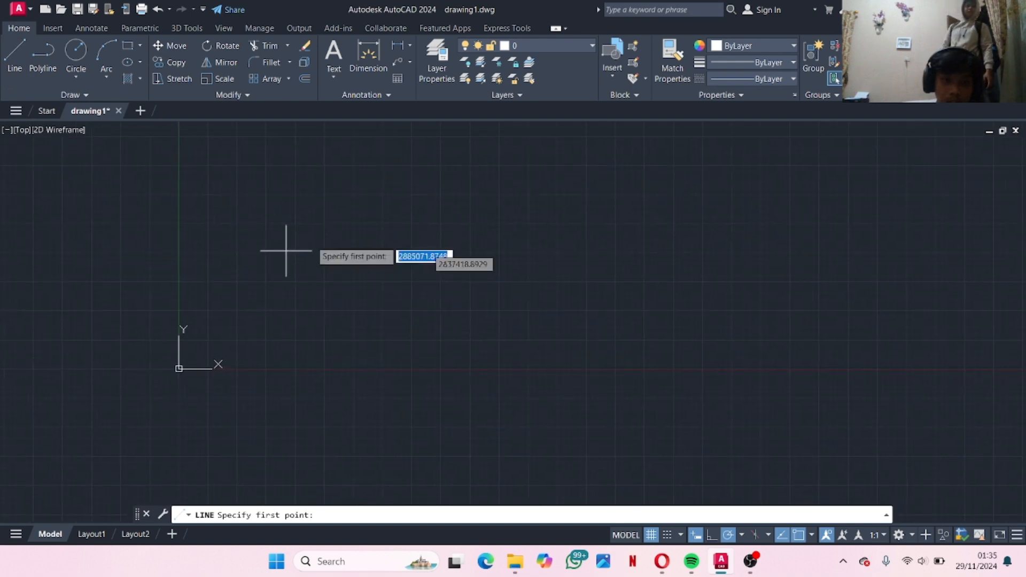
middle_click_drag(343, 211, 318, 244)
left_click(318, 243)
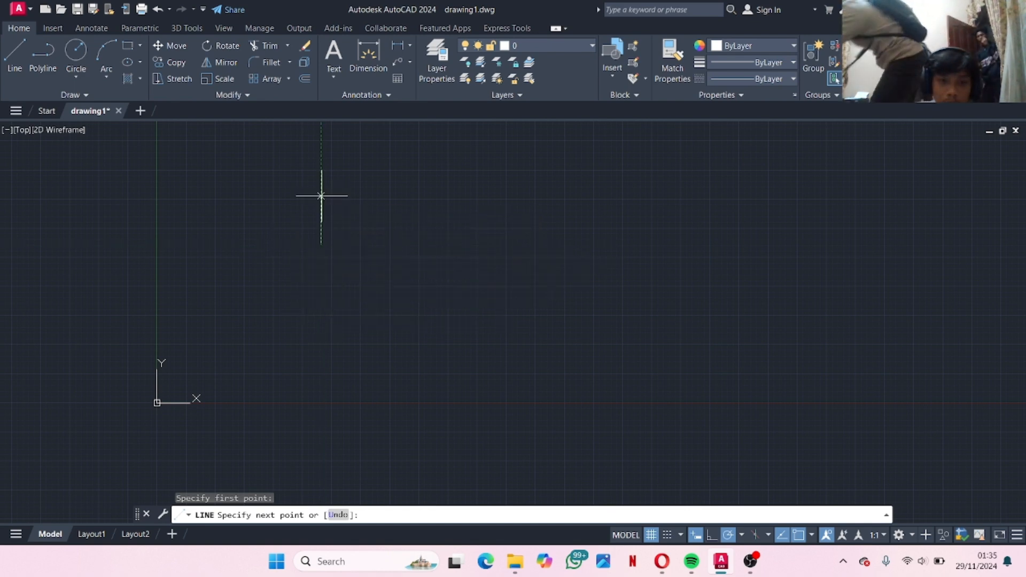
scroll(355, 212, "up", 2)
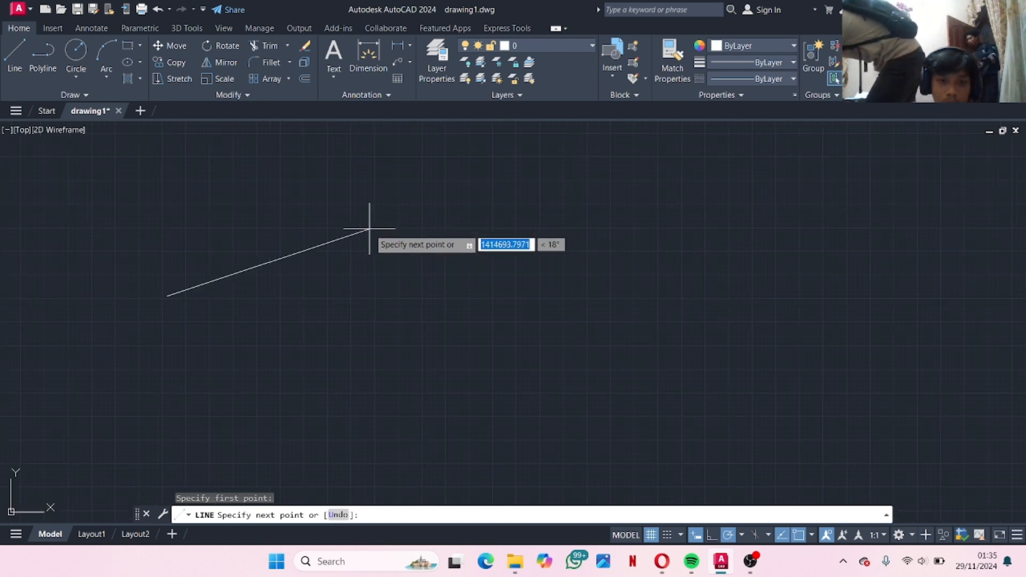
middle_click_drag(244, 230, 279, 218)
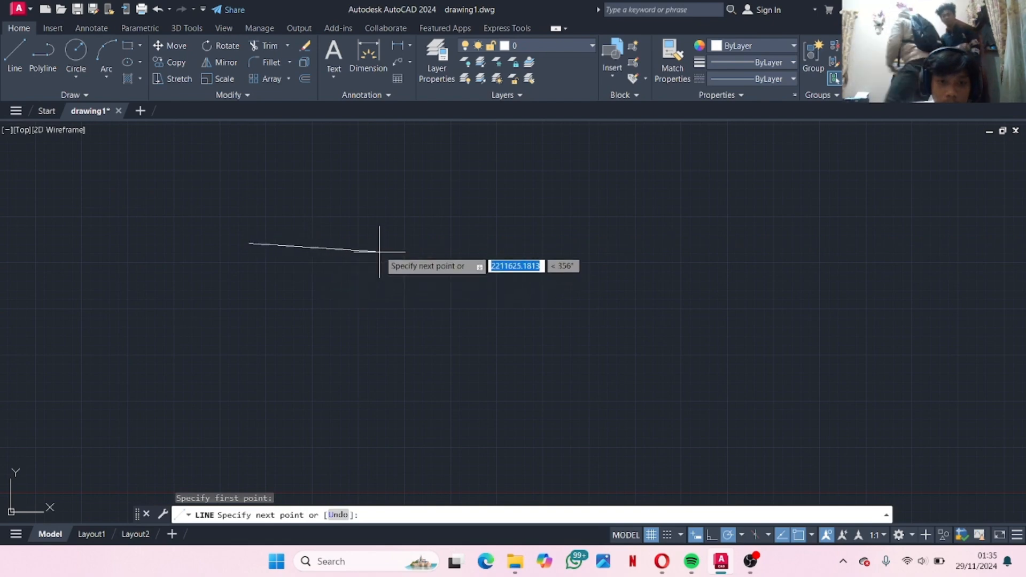
left_click(406, 244)
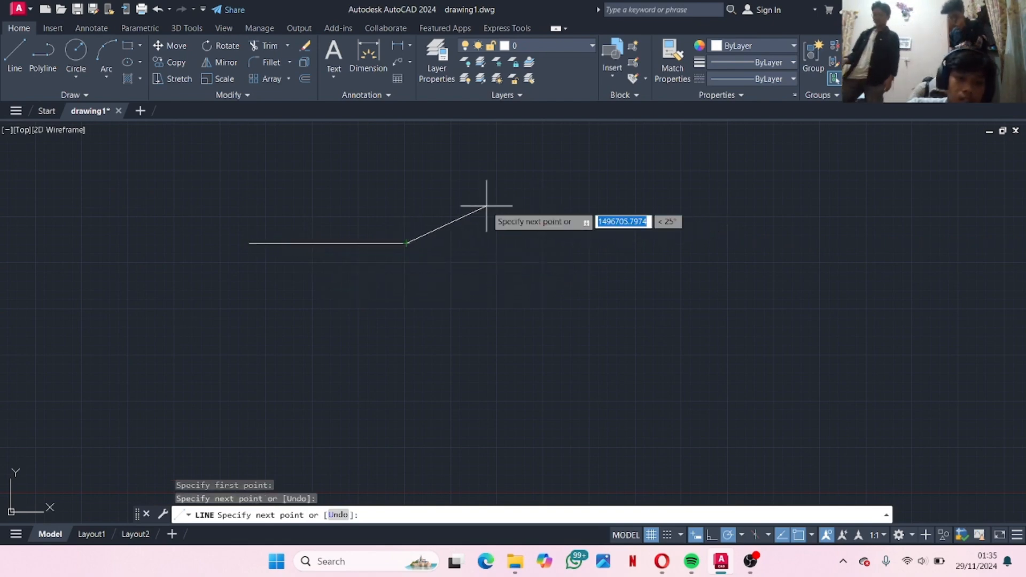
key("Escape")
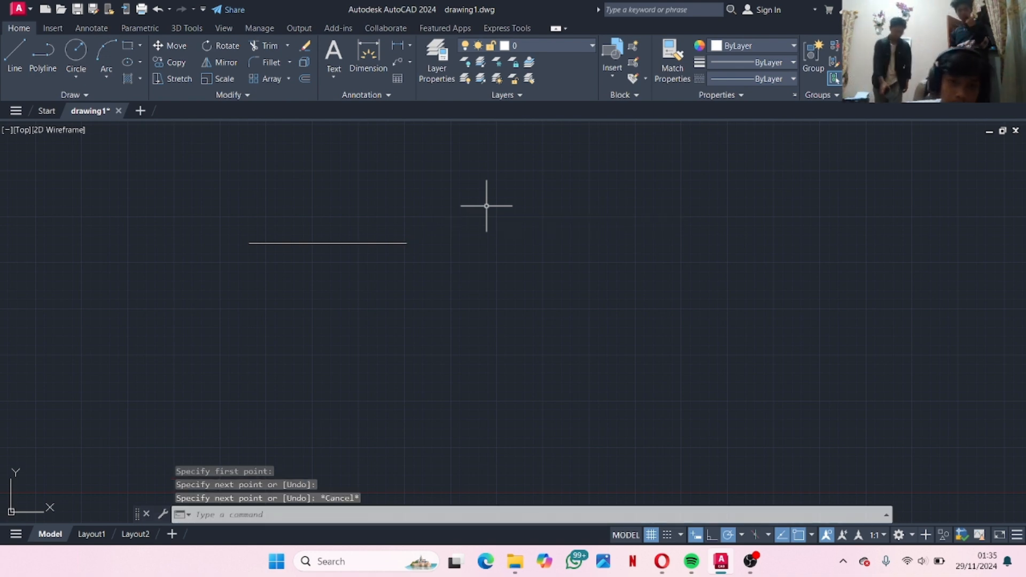
Draw three connected lines from the horizontal line's left endpoint down, across and up to its right endpoint, closing a rectangle
scroll(421, 252, "up", 2)
middle_click_drag(342, 216, 492, 258)
scroll(485, 258, "down", 1)
scroll(485, 258, "up", 2)
scroll(529, 224, "down", 2)
middle_click_drag(547, 282, 478, 267)
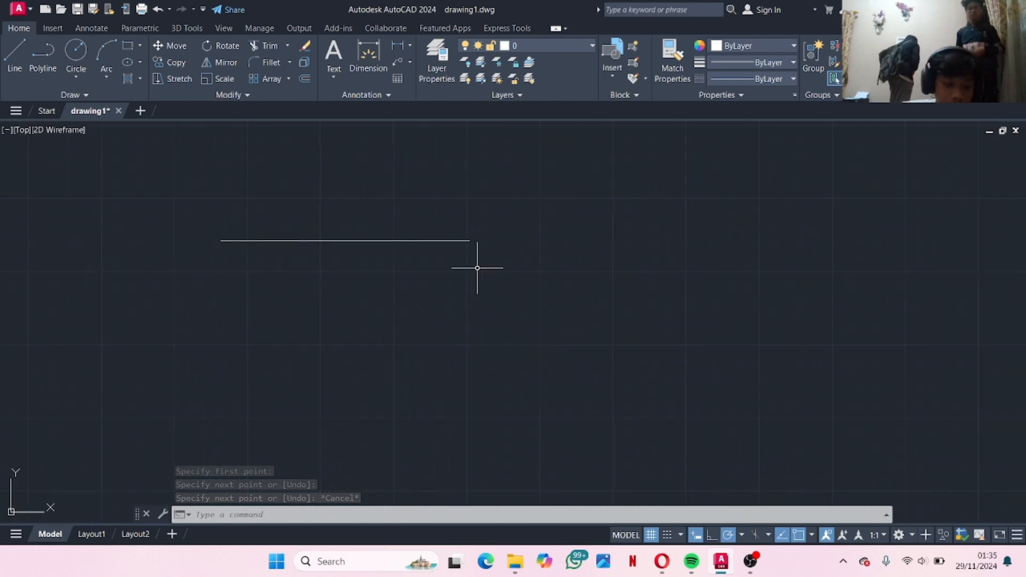
middle_click_drag(383, 232, 443, 217)
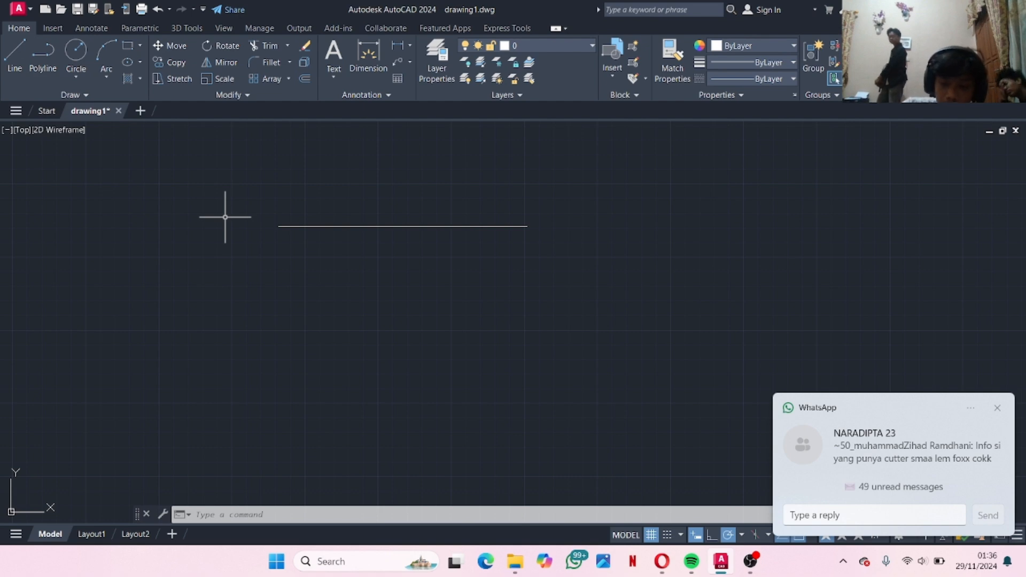
key("Return")
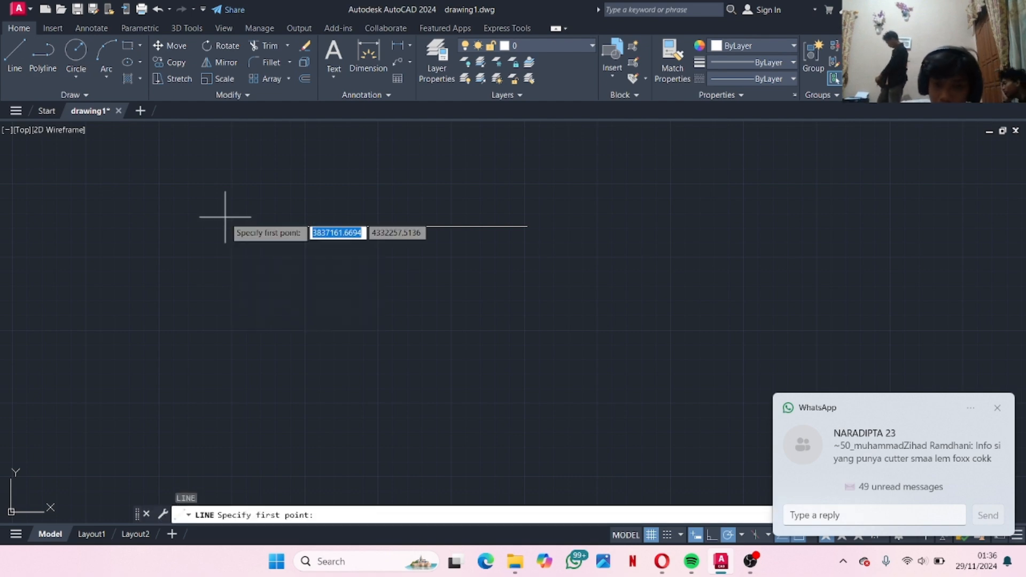
left_click(999, 408)
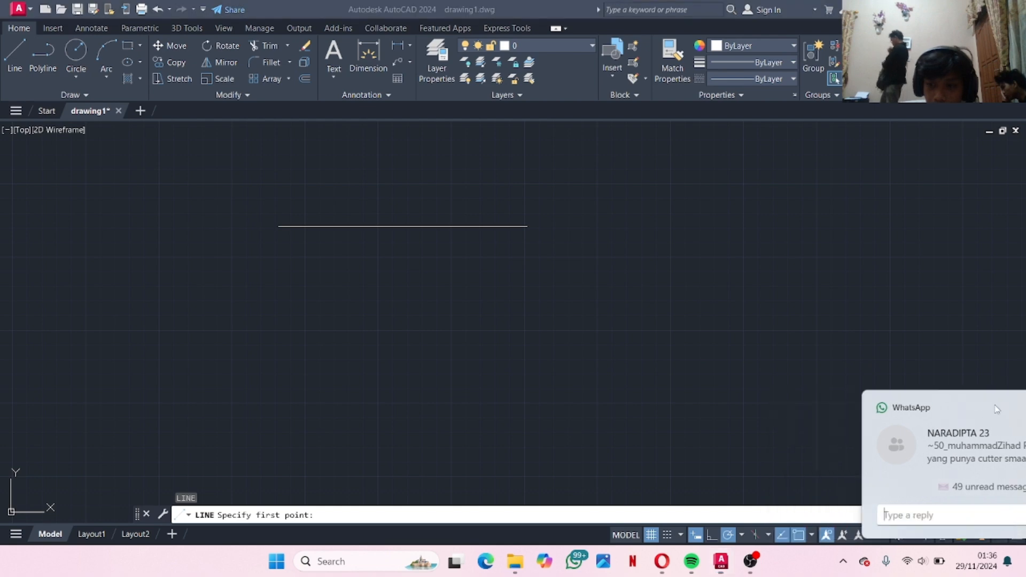
left_click(278, 227)
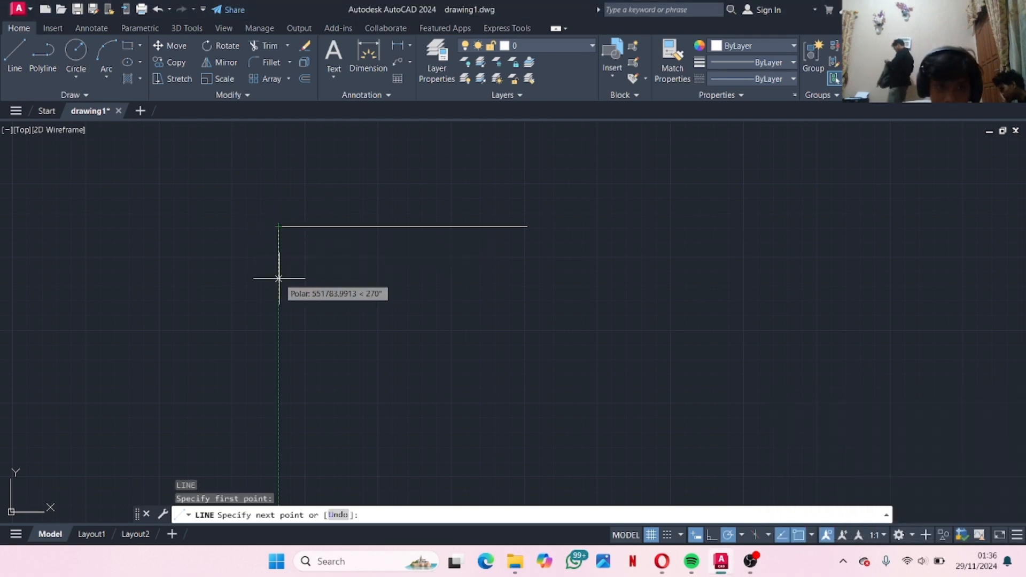
left_click(278, 337)
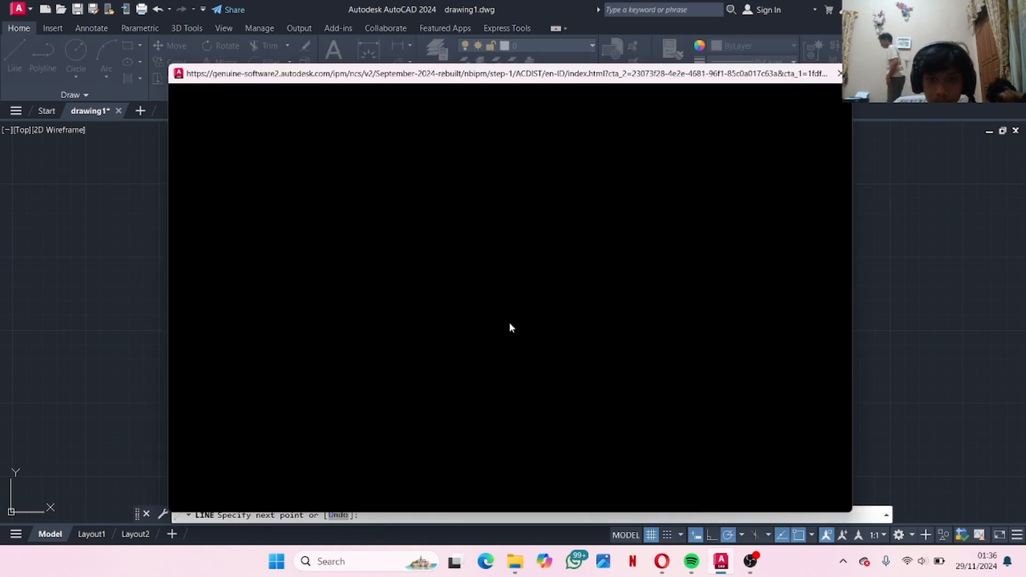
left_click(842, 74)
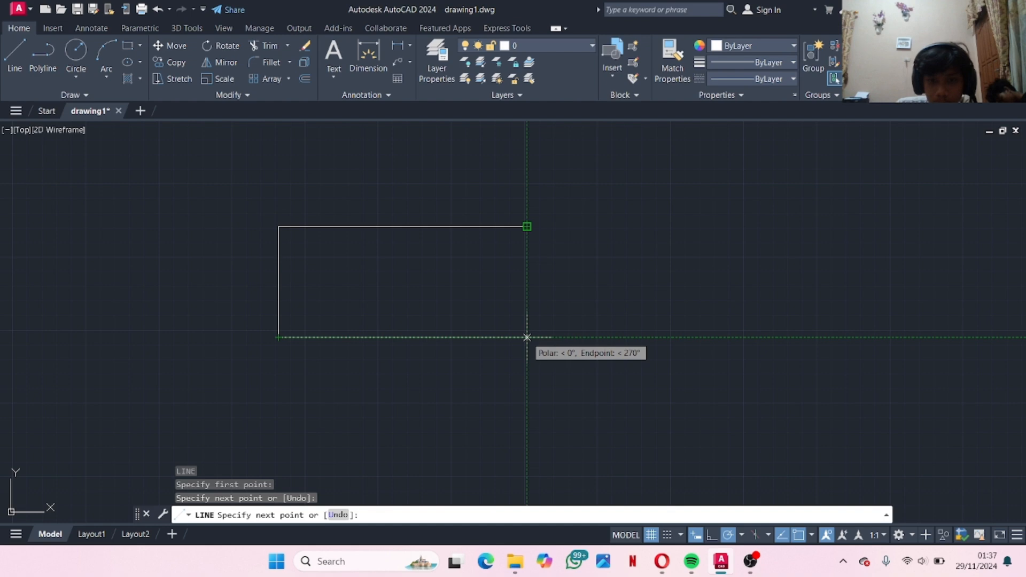
left_click(527, 337)
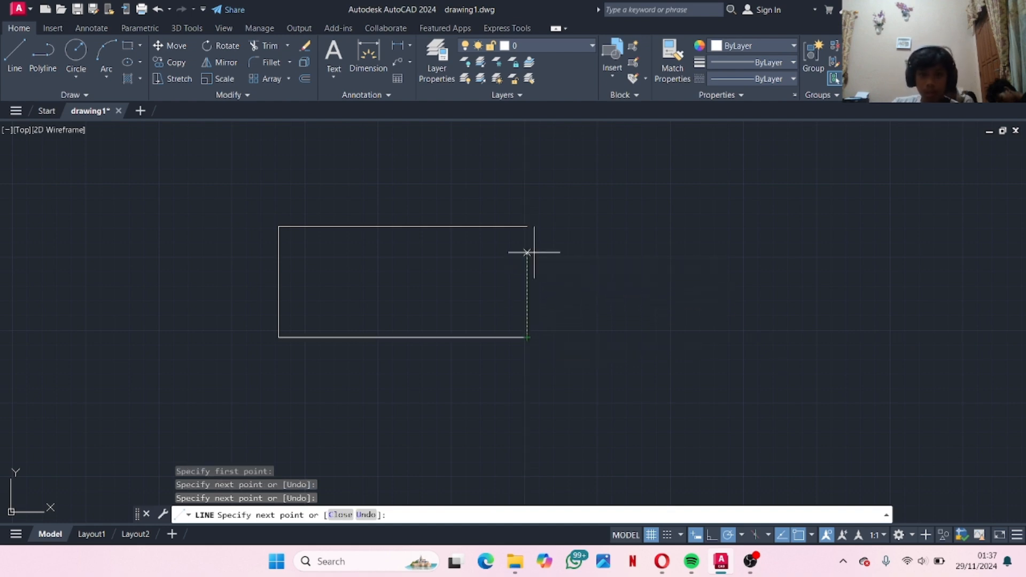
left_click(527, 227)
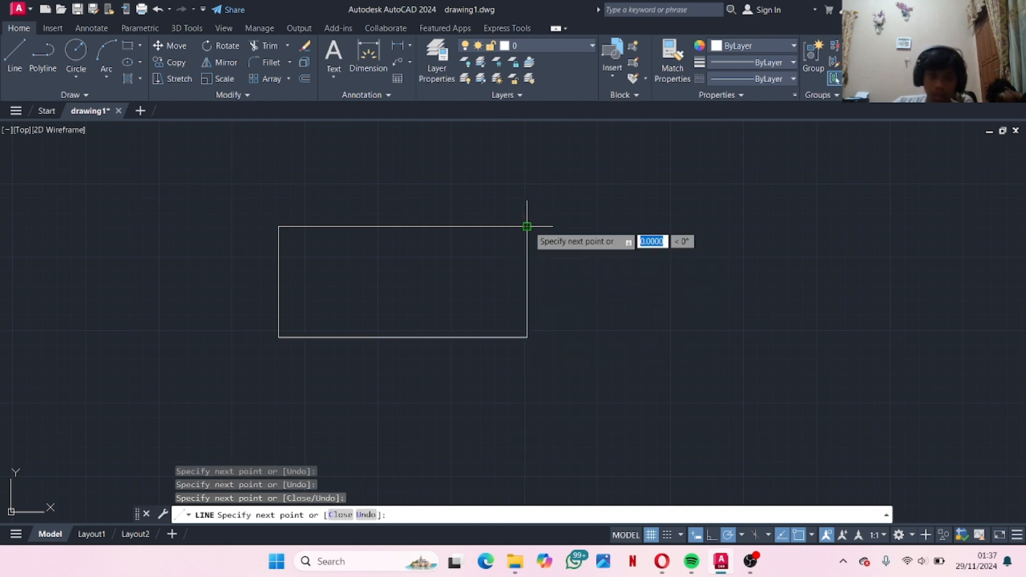
Start a new line in the empty area above the existing rectangle and draw its first segment 2000 mm straight down
key("Escape")
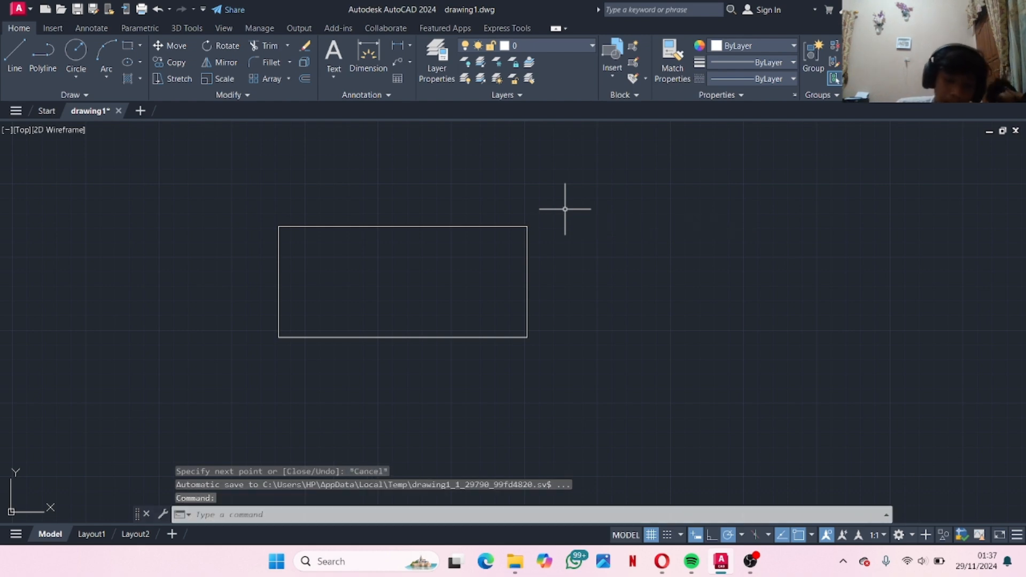
scroll(487, 288, "down", 3)
middle_click_drag(474, 283, 469, 343)
mouse_move(415, 306)
middle_mouse_down()
mouse_move(467, 292)
mouse_move(399, 321)
middle_mouse_up()
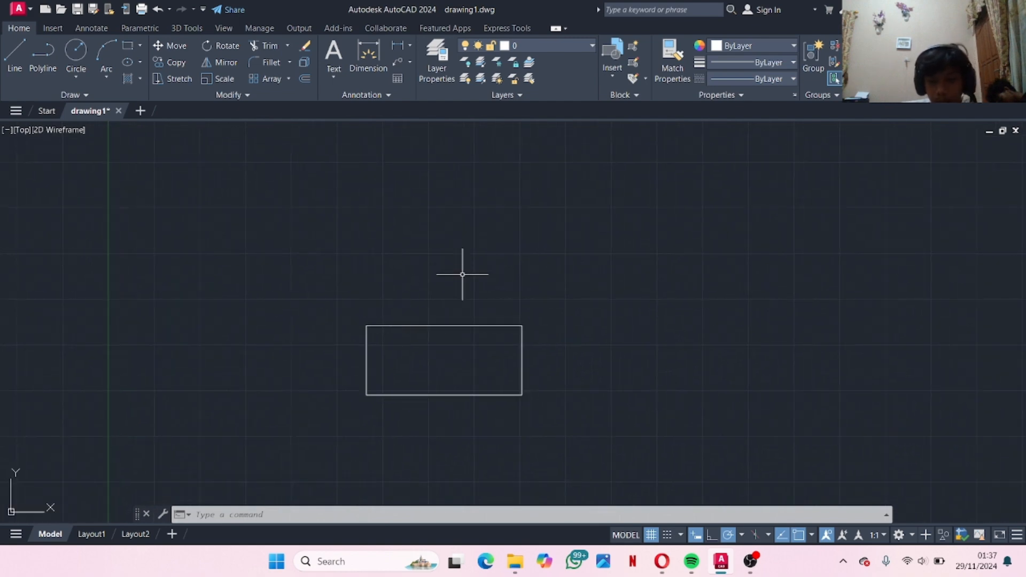
scroll(449, 270, "up", 2)
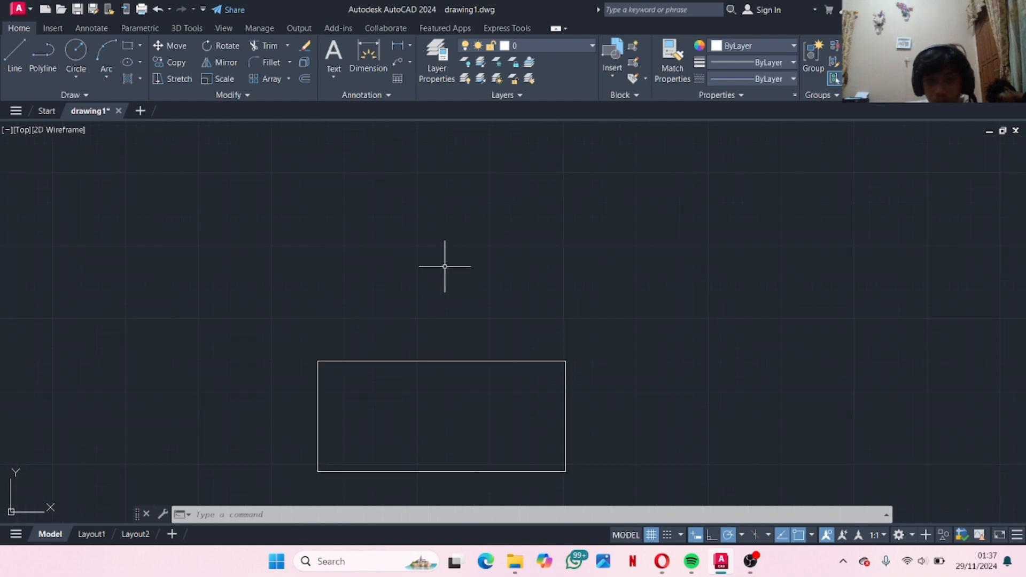
middle_click_drag(431, 265, 421, 296)
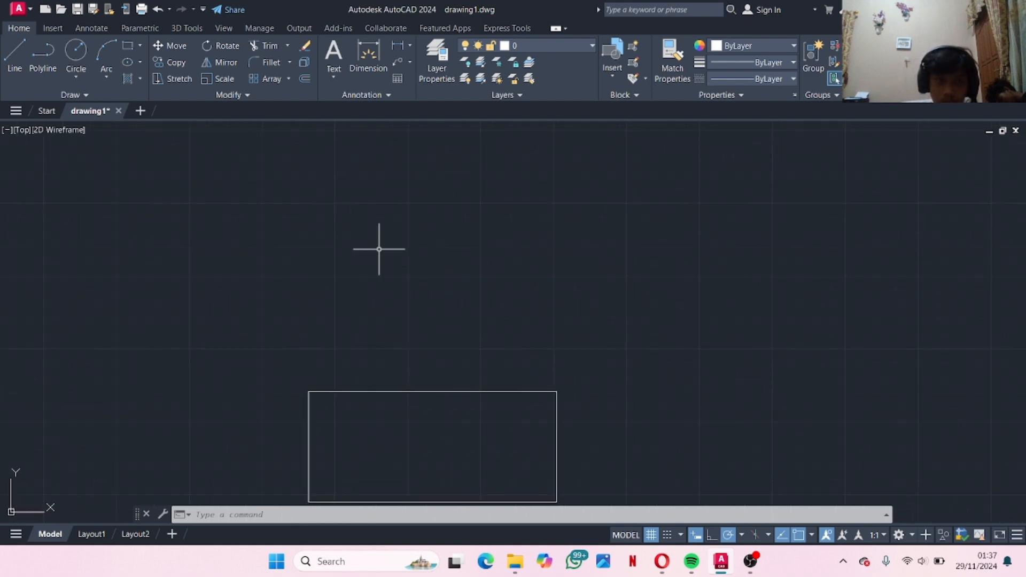
key("Return")
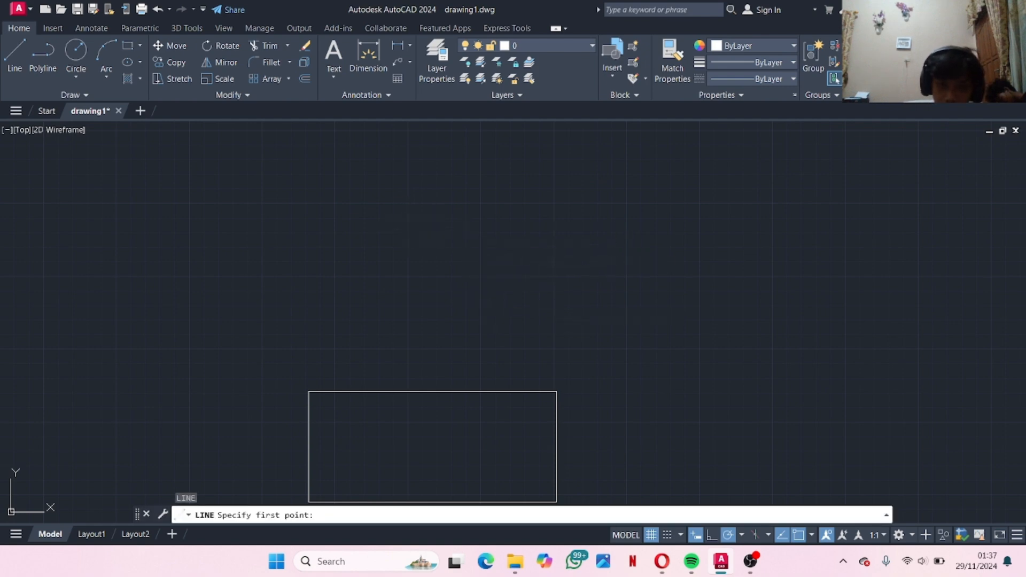
left_click(414, 249)
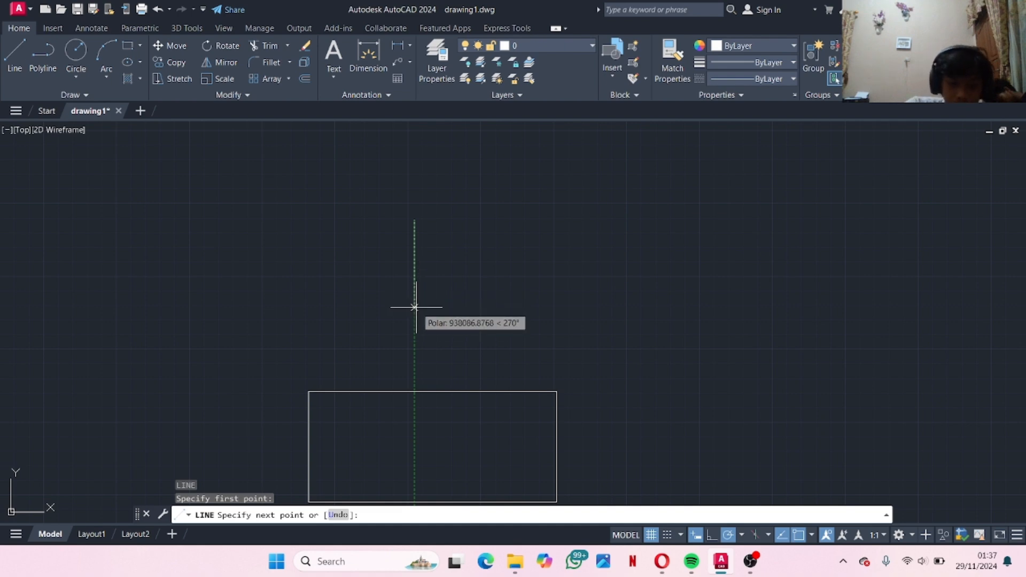
type("2000")
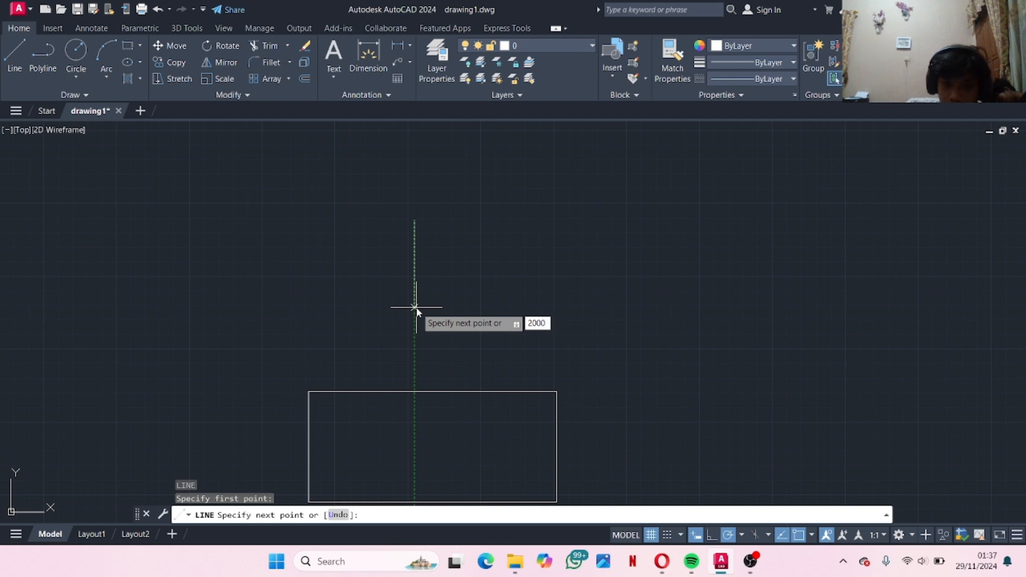
key("Return")
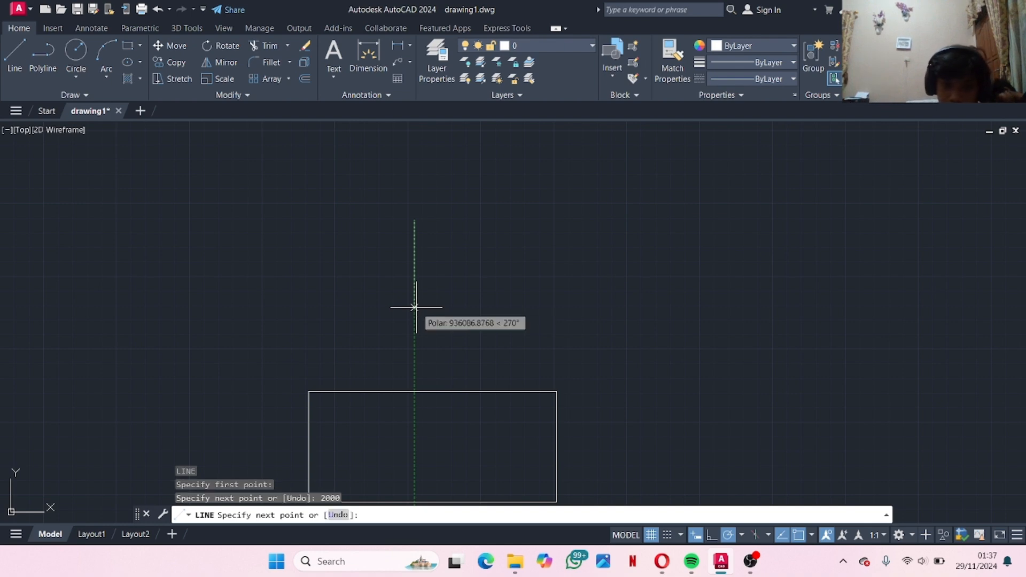
Continue the line from its lower end with a 4000 mm horizontal segment to the right
scroll(422, 225, "up", 10)
middle_click_drag(334, 390, 402, 341)
scroll(474, 278, "up", 6)
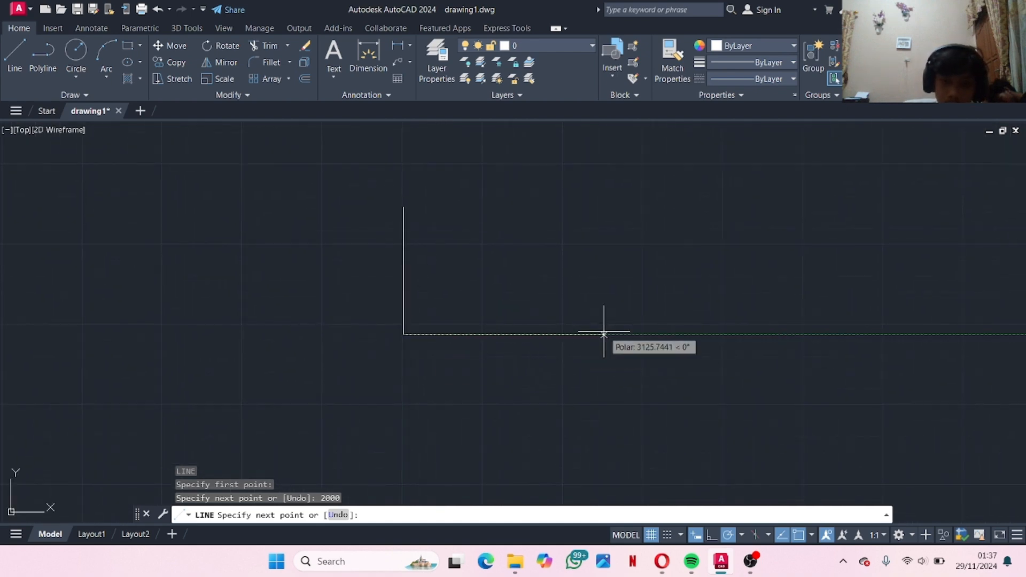
type("4000")
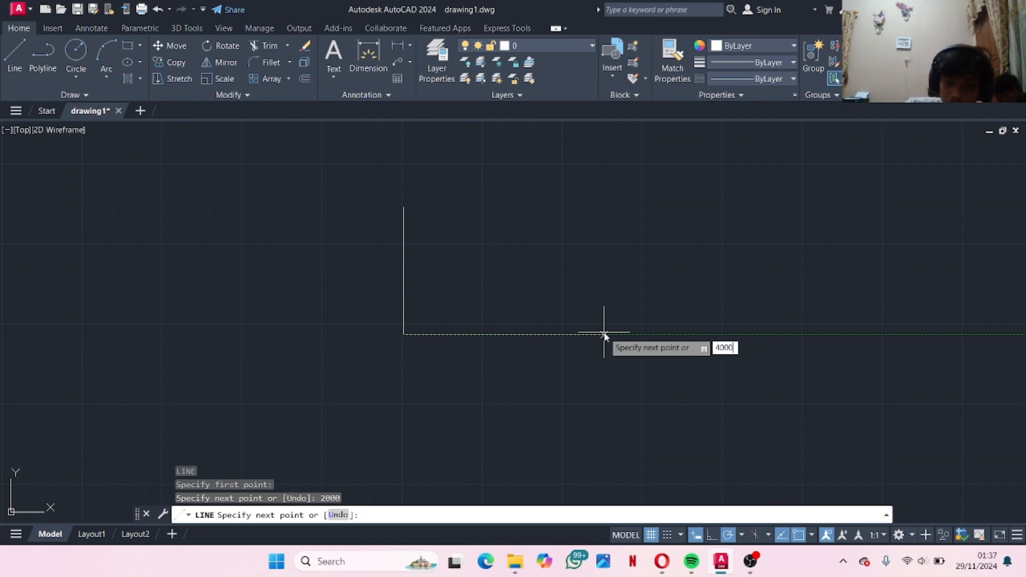
key("Return")
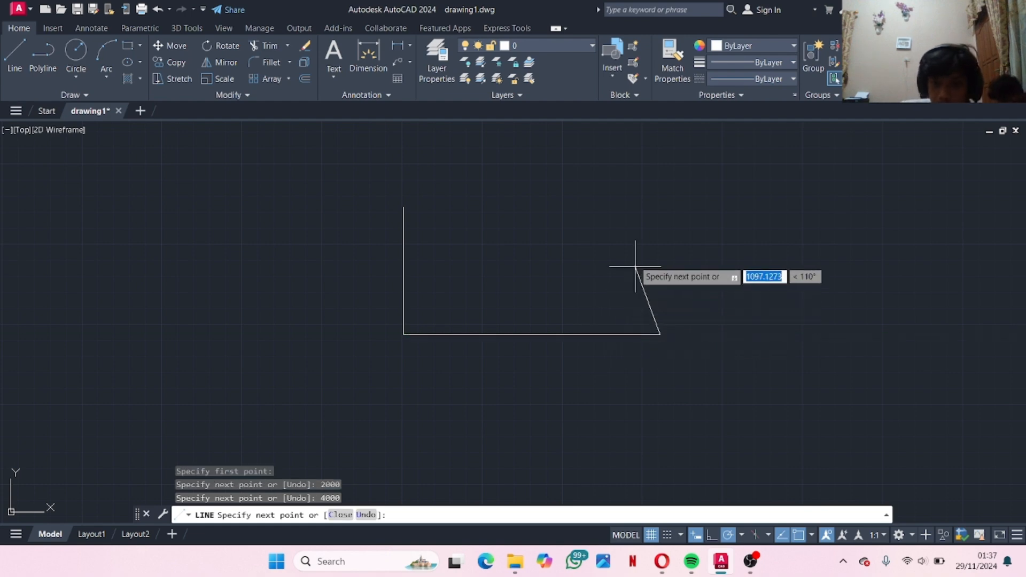
Complete the rectangle with a 2000 mm segment straight up and a 4000 mm segment back to the start point
type("2000")
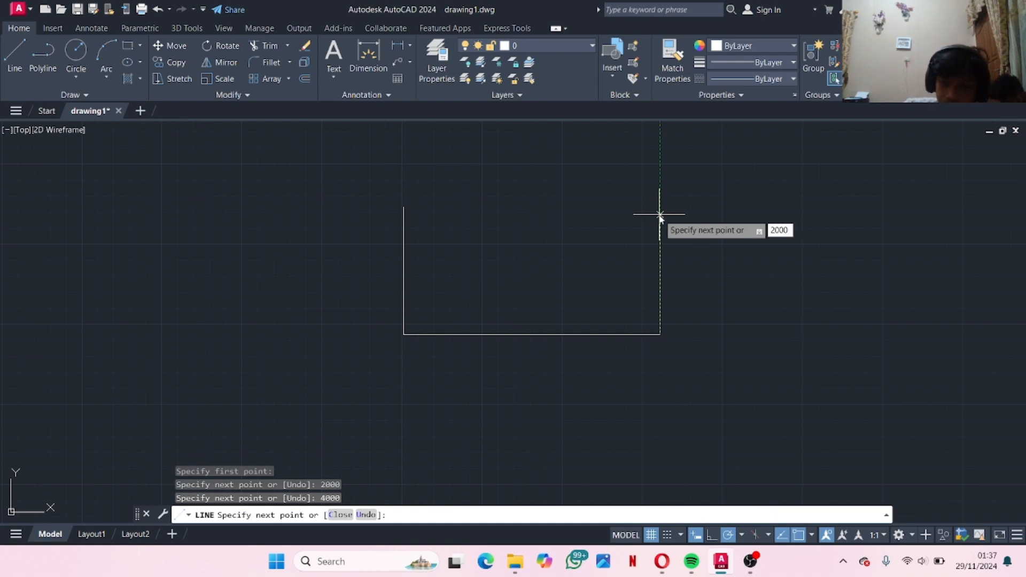
key("Return")
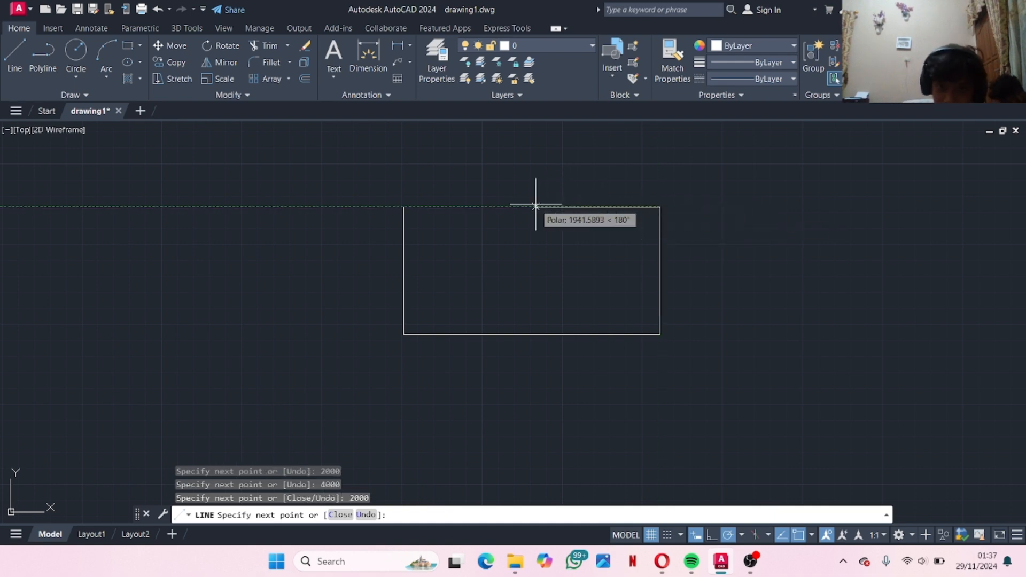
type("400")
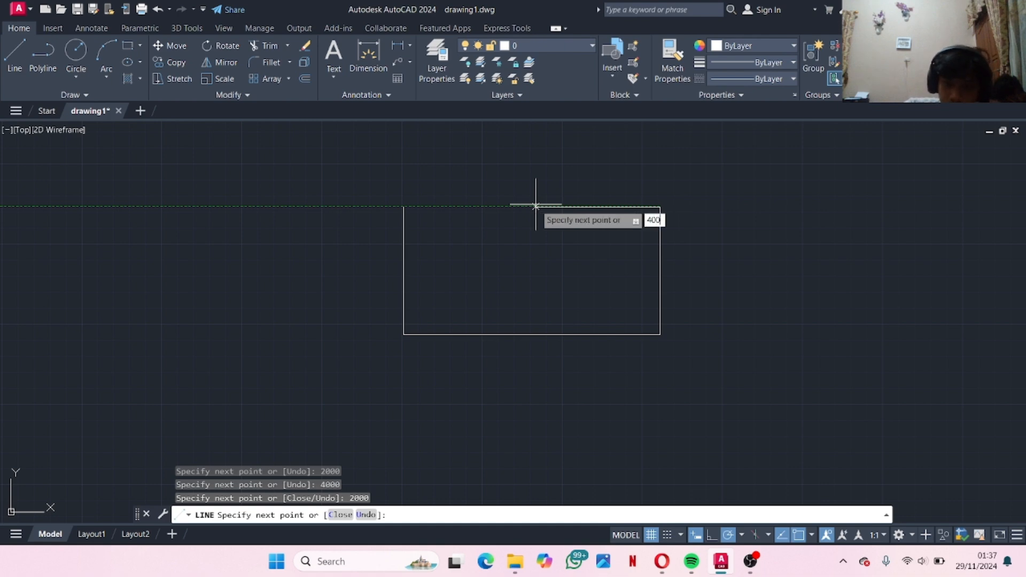
type("0")
key("Return")
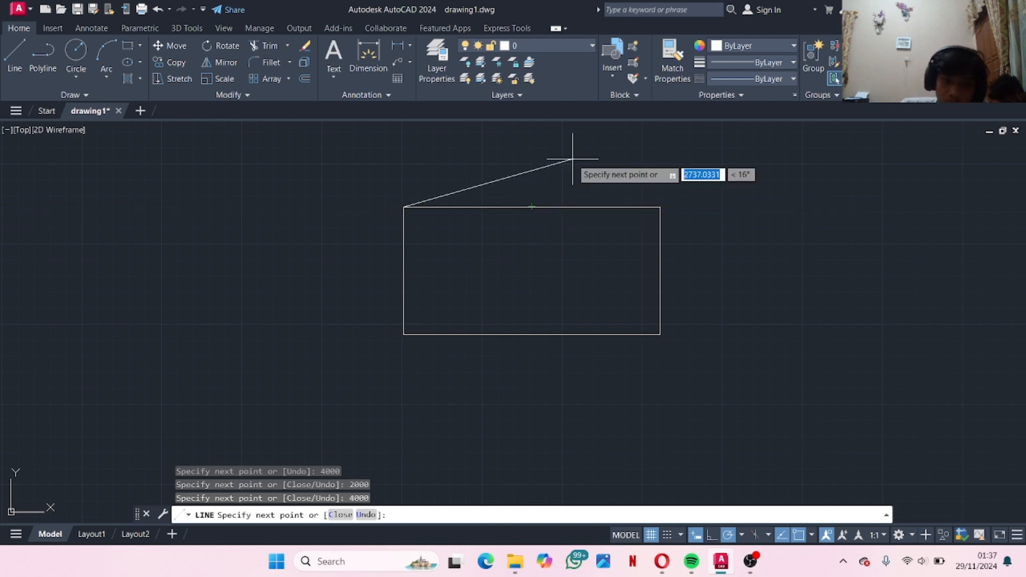
key("Escape")
Select the rectangle's top, left and bottom lines with a crossing window over its left half, and clear the selection
scroll(578, 187, "down", 2)
mouse_move(577, 187)
middle_mouse_down()
mouse_move(544, 240)
mouse_move(517, 230)
middle_mouse_up()
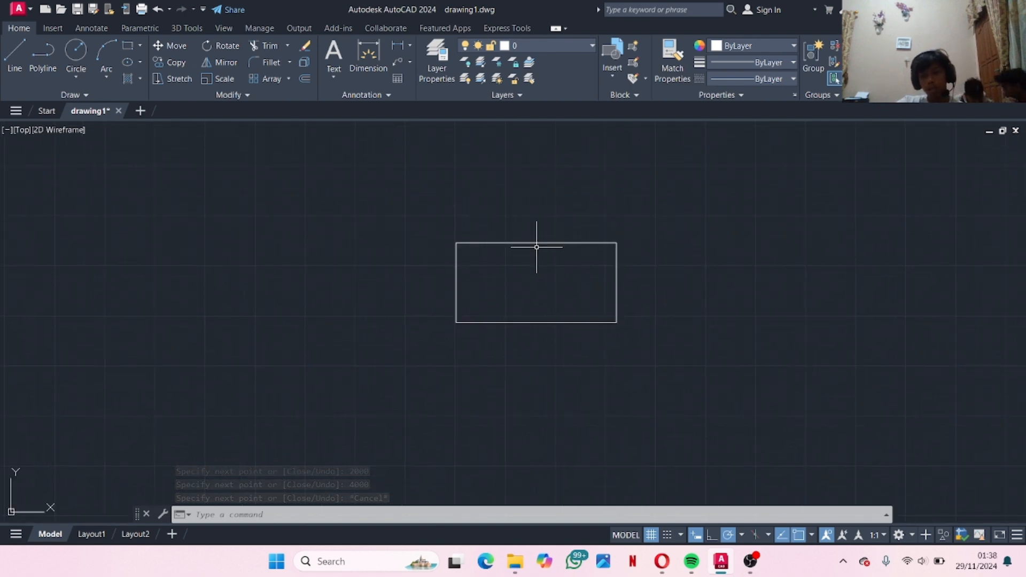
scroll(490, 209, "up", 2)
middle_click_drag(480, 249, 371, 298)
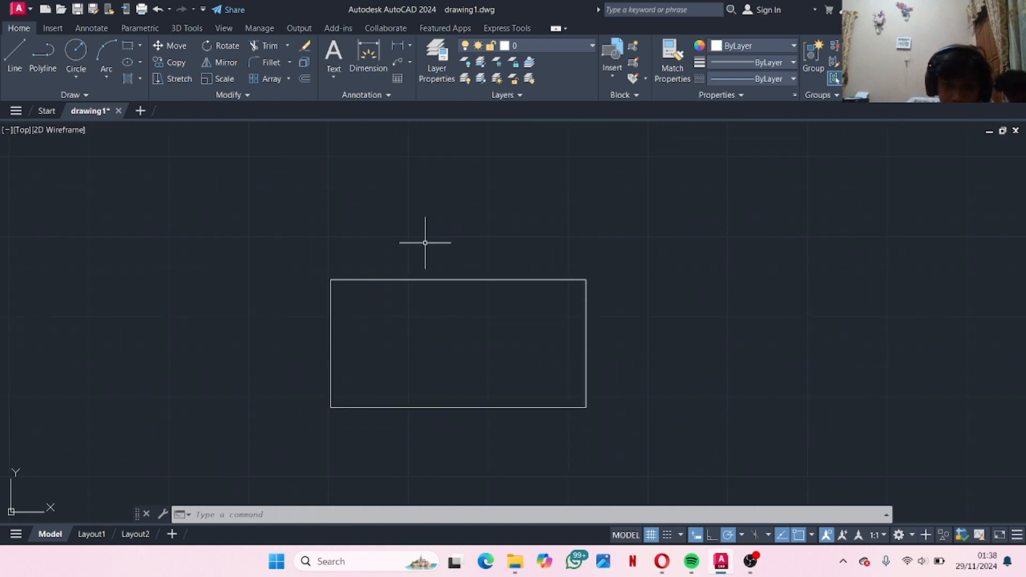
scroll(424, 284, "down", 2)
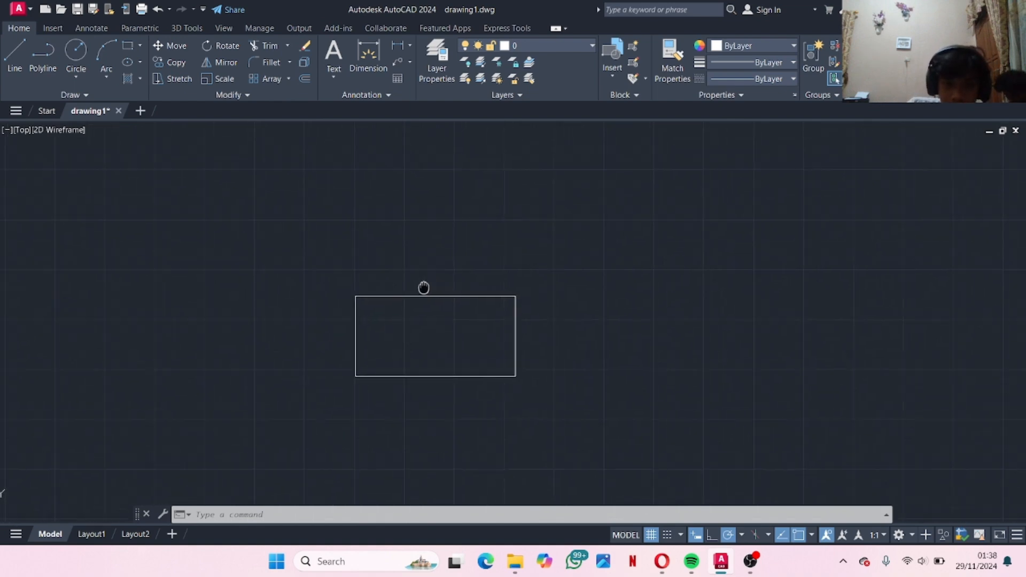
scroll(419, 259, "up", 4)
middle_click_drag(424, 308, 423, 217)
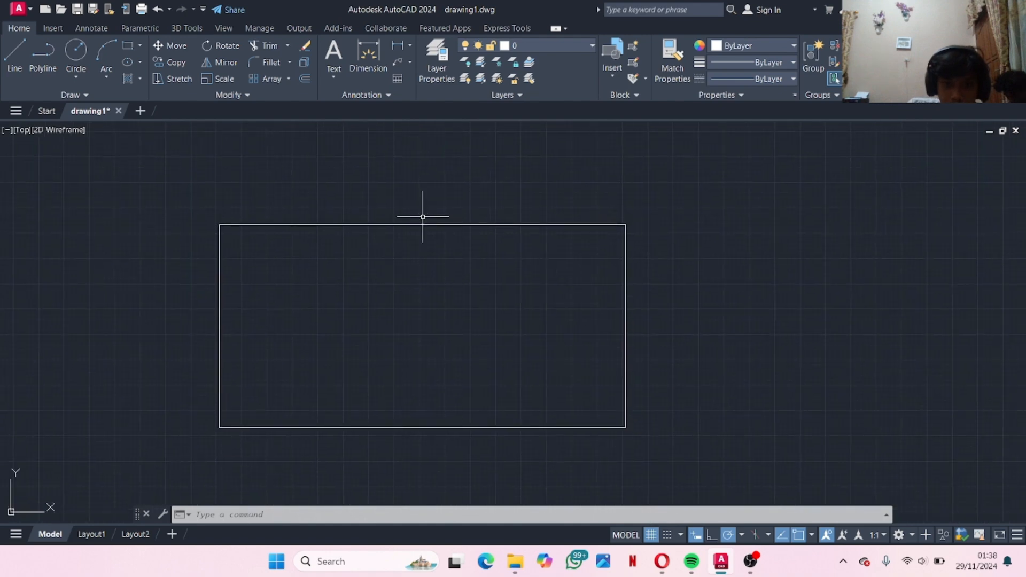
left_click(427, 143)
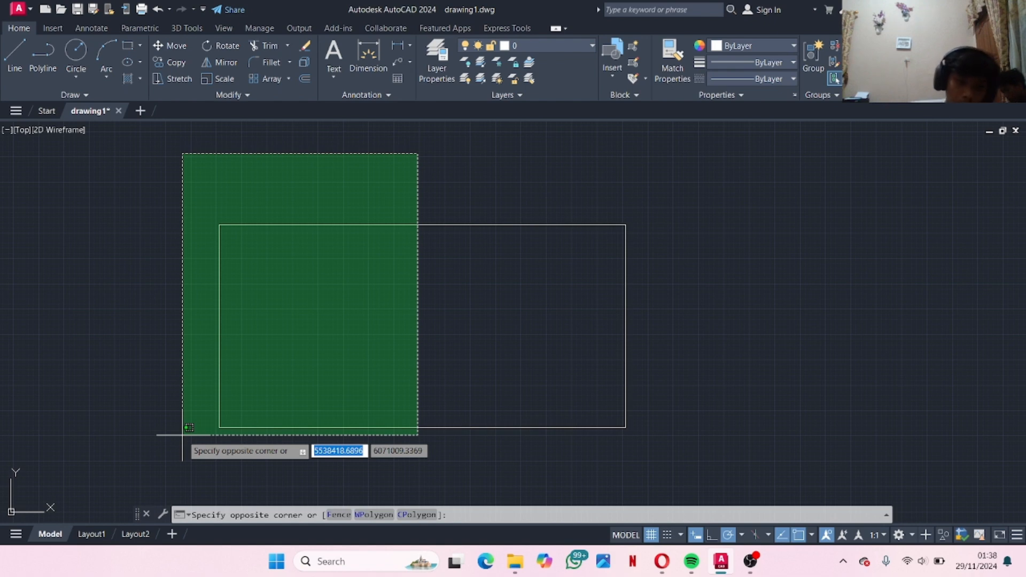
left_click(174, 464)
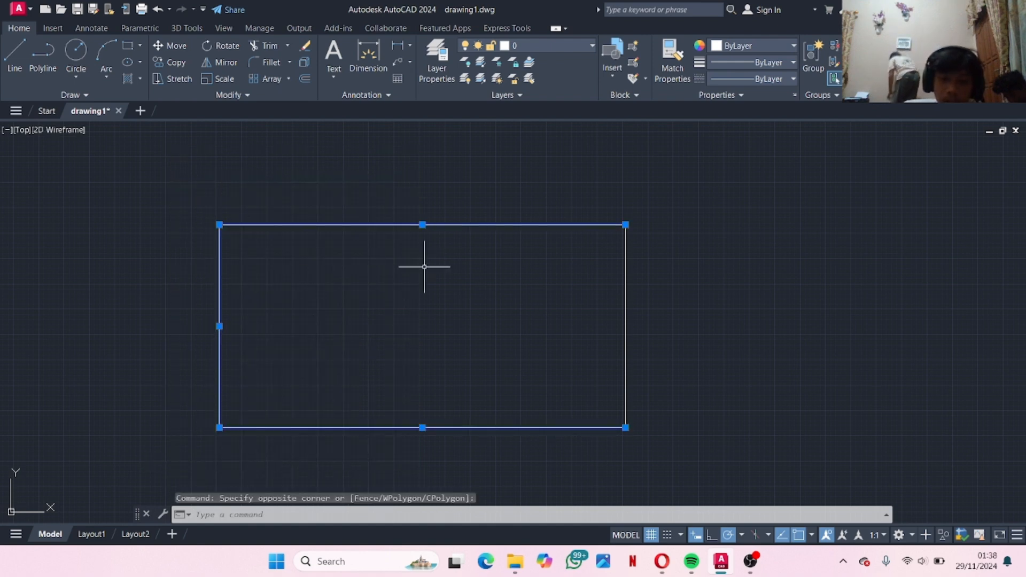
key("Escape")
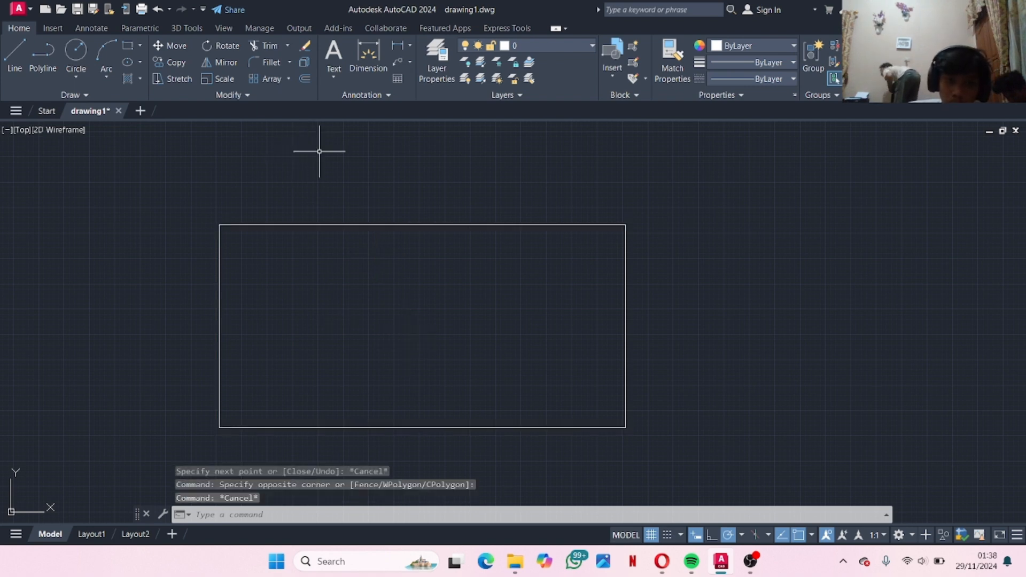
Select only the rectangle's right edge with an enclosing window over the right half, and clear the selection
left_click(440, 167)
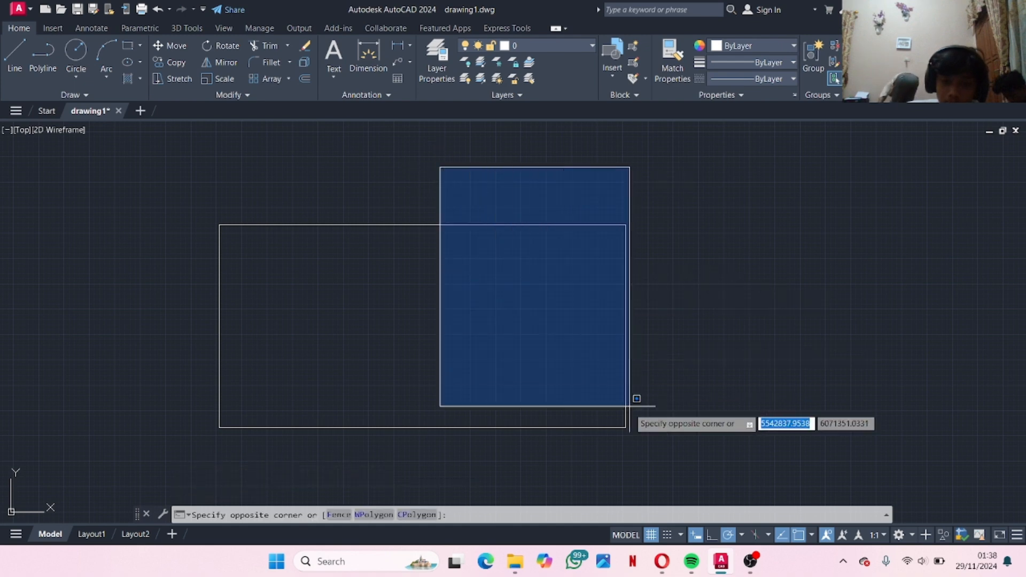
left_click(768, 474)
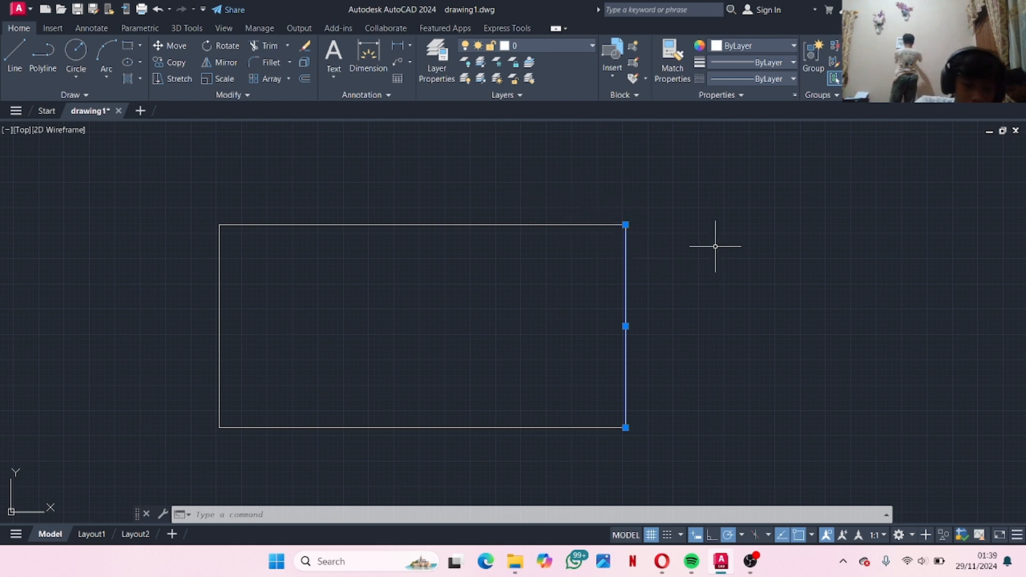
scroll(692, 277, "down", 2)
key("Escape")
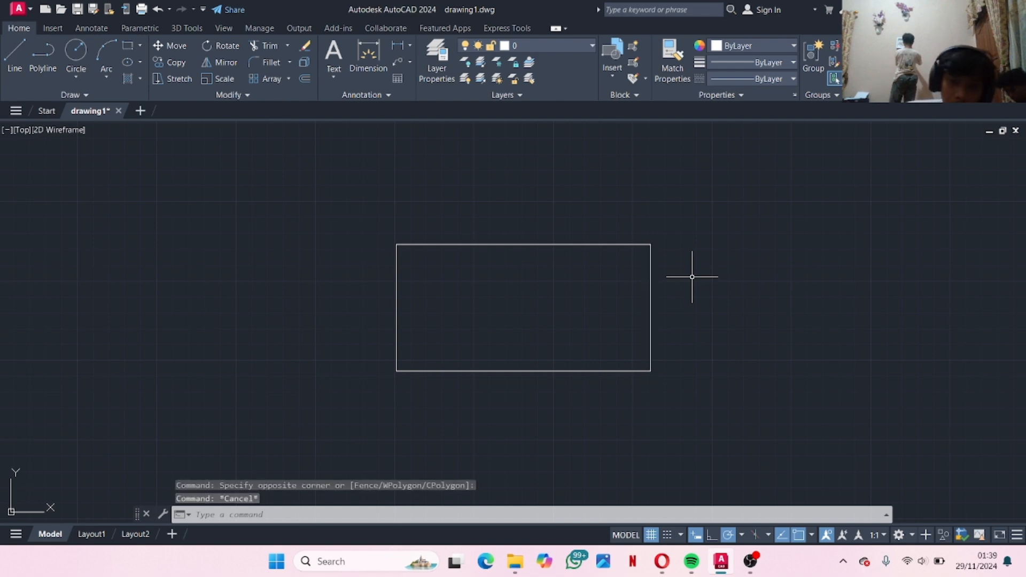
Select all four lines of the 4000 by 2000 mm rectangle, starting with the bottom one, and erase them
scroll(564, 441, "up", 4)
middle_click_drag(482, 348, 489, 385)
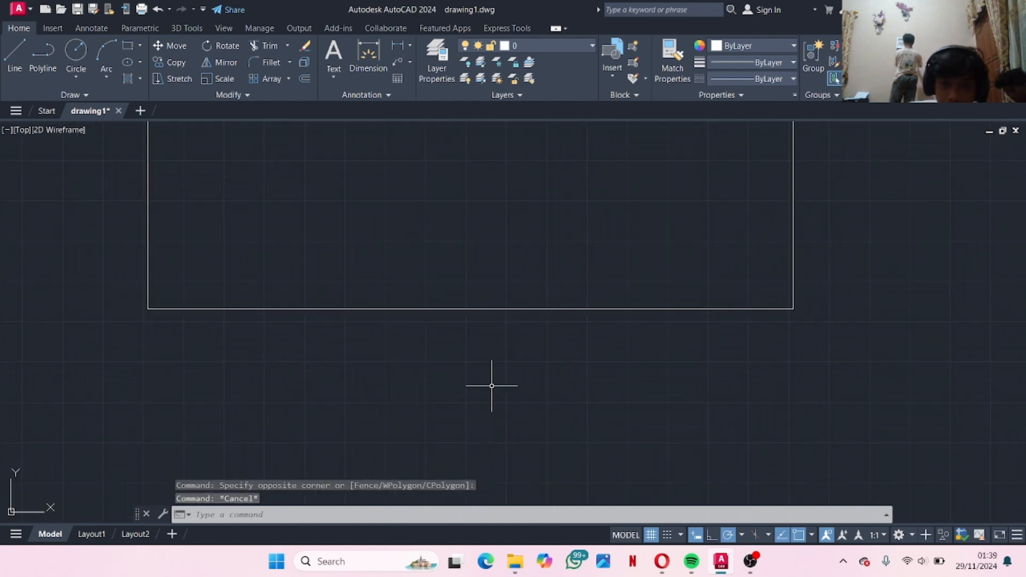
scroll(385, 346, "down", 4)
scroll(379, 346, "up", 4)
middle_click_drag(419, 328, 380, 355)
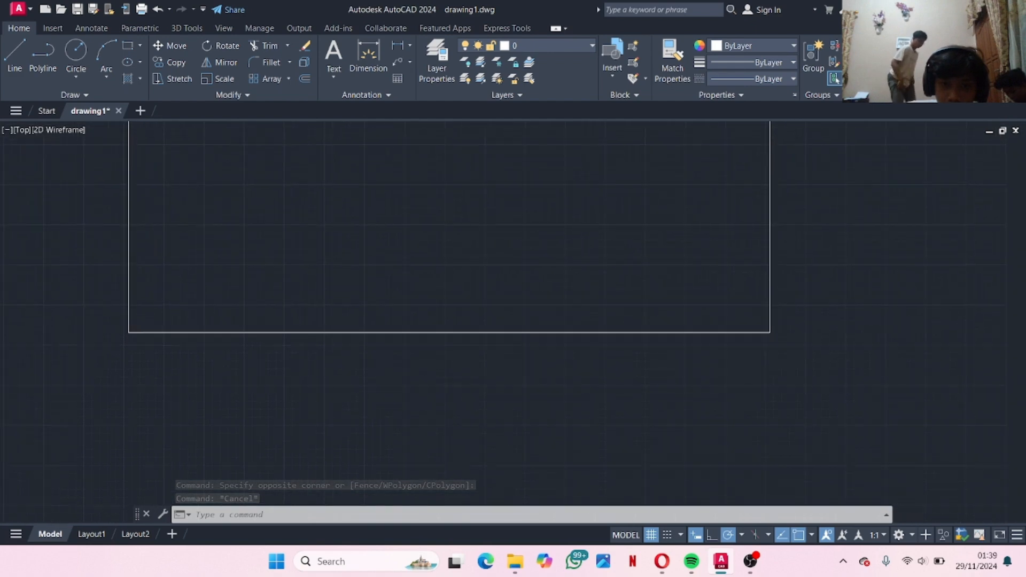
scroll(395, 282, "down", 2)
middle_click_drag(424, 288, 422, 323)
scroll(448, 361, "up", 2)
mouse_move(448, 361)
middle_mouse_down()
mouse_move(472, 348)
mouse_move(453, 339)
mouse_move(455, 367)
middle_mouse_up()
left_click(455, 319)
scroll(481, 300, "down", 2)
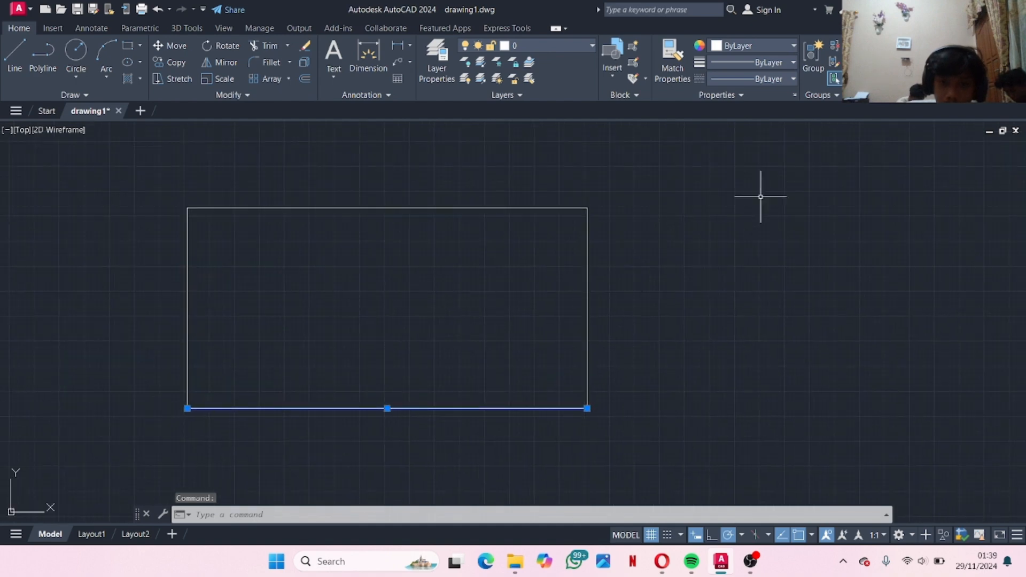
left_click(776, 147)
left_click(110, 436)
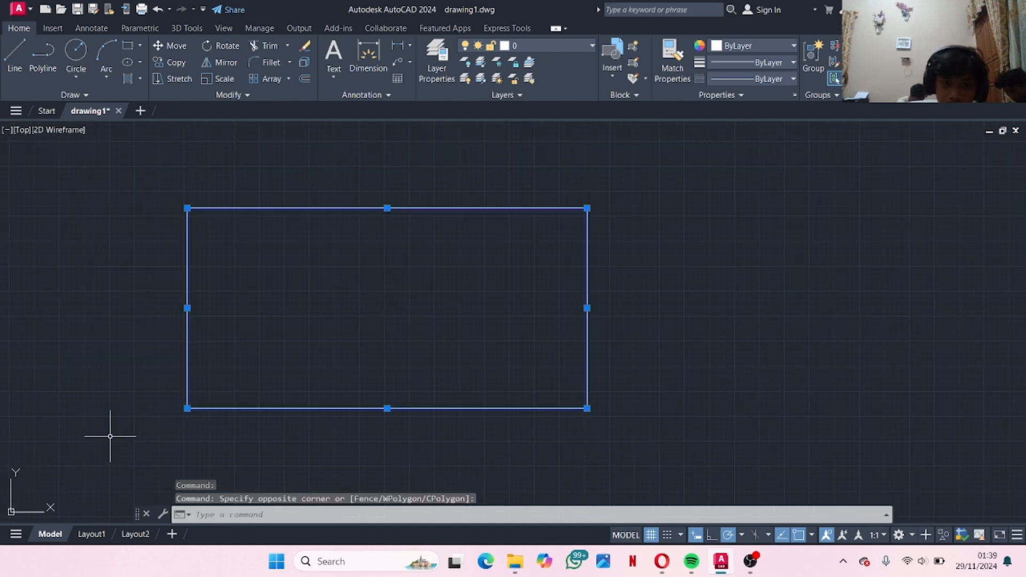
key("Delete")
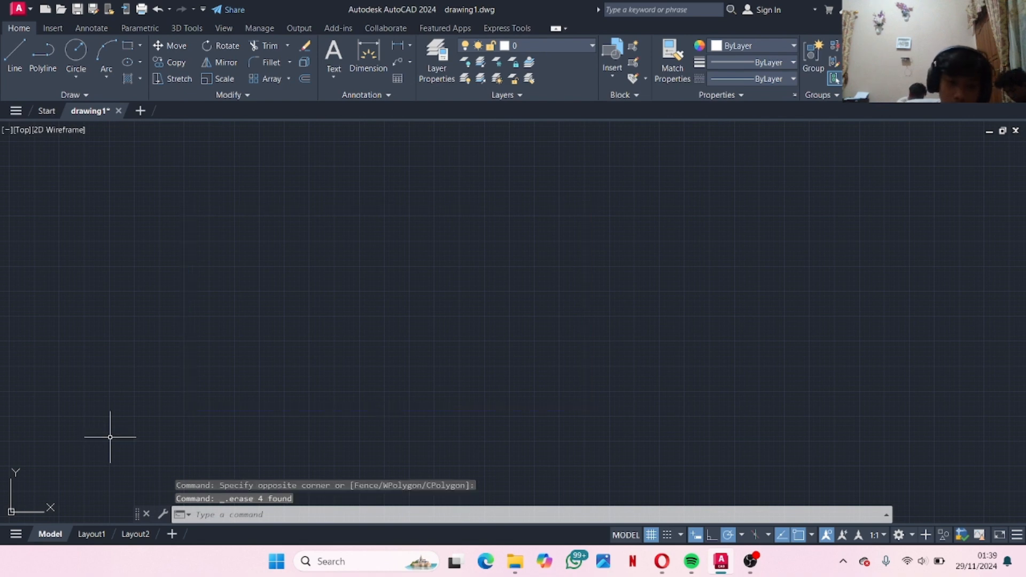
Cancel the stray selection window and undo the erasing of the rectangle
left_click(414, 353)
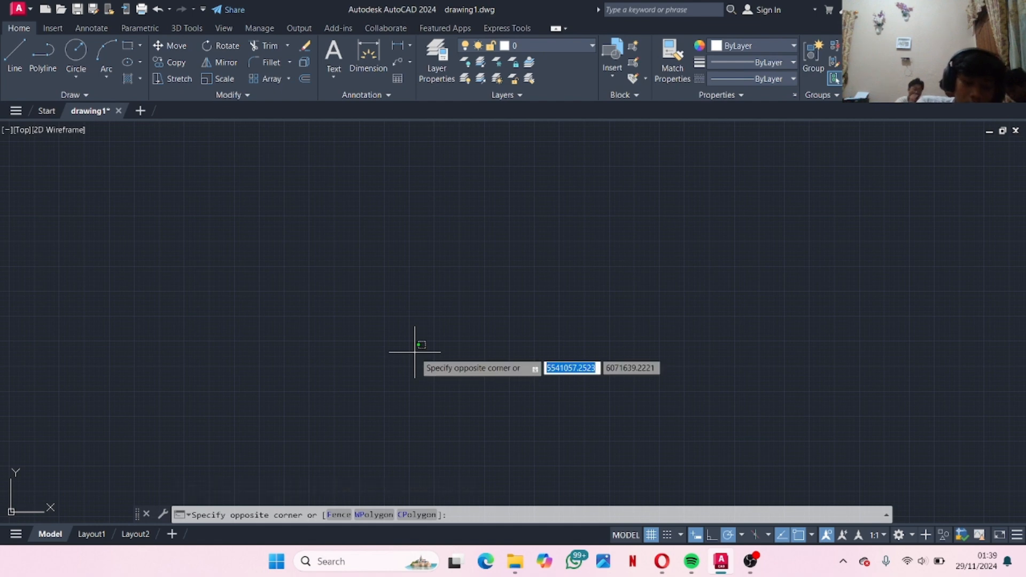
key("ctrl+z")
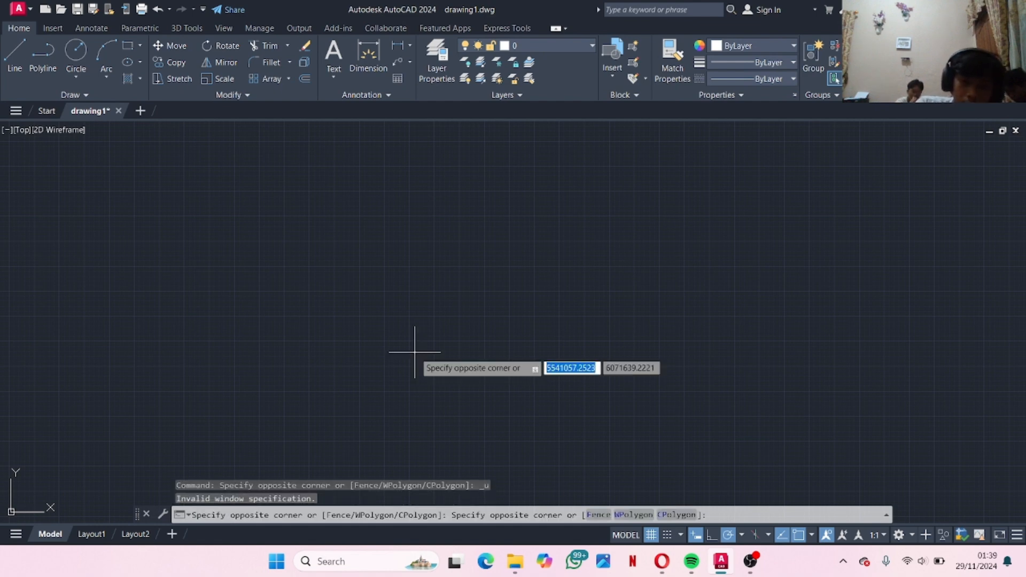
key("Escape")
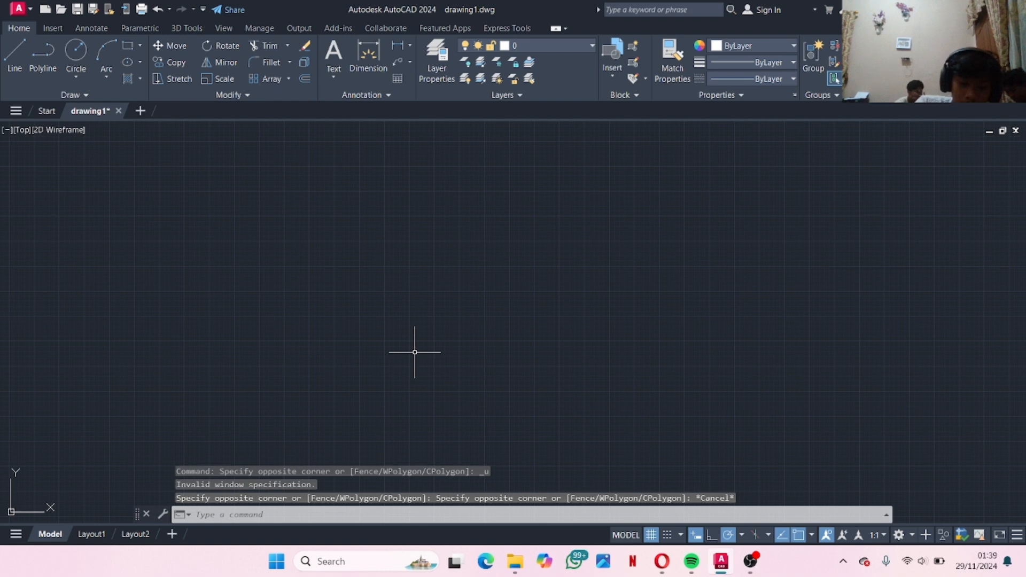
key("ctrl+z")
scroll(669, 316, "down", 2)
middle_click_drag(667, 314, 632, 258)
middle_click_drag(587, 293, 644, 277)
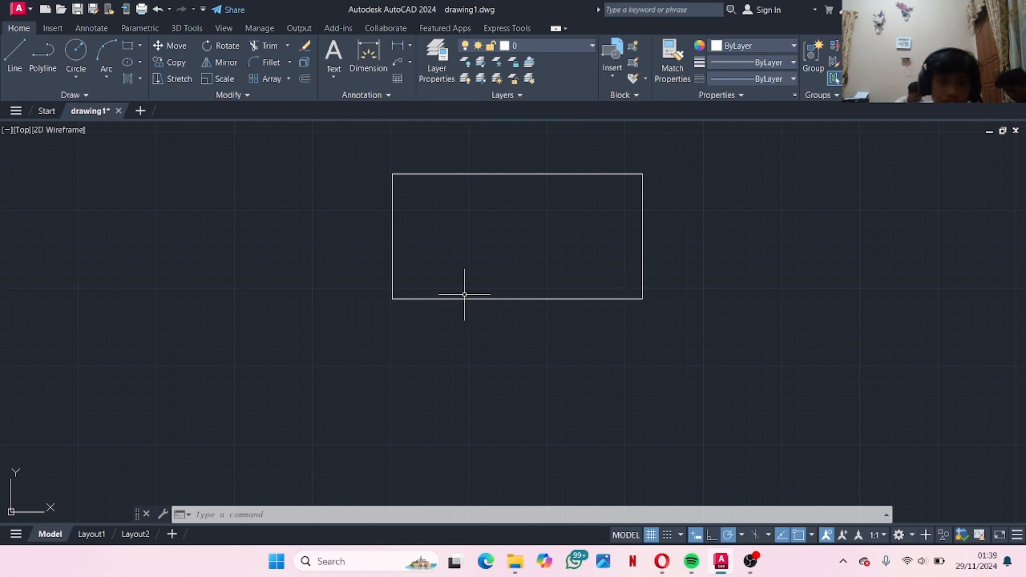
scroll(491, 255, "up", 2)
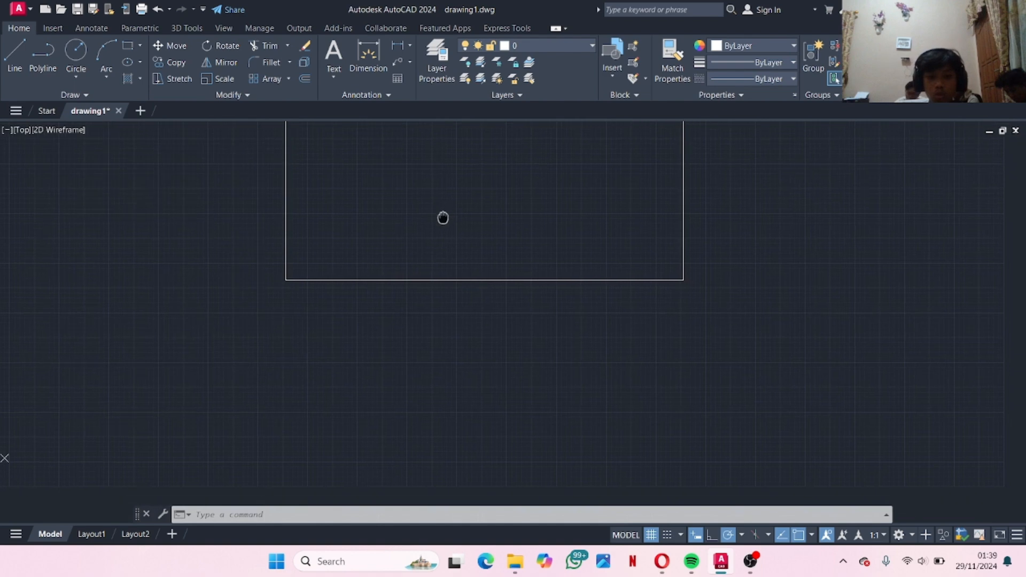
List the properties of the rectangle's bottom line with the LIST command, and dismiss the listing
middle_click_drag(471, 316, 502, 319)
middle_click_drag(406, 310, 404, 360)
scroll(388, 357, "up", 2)
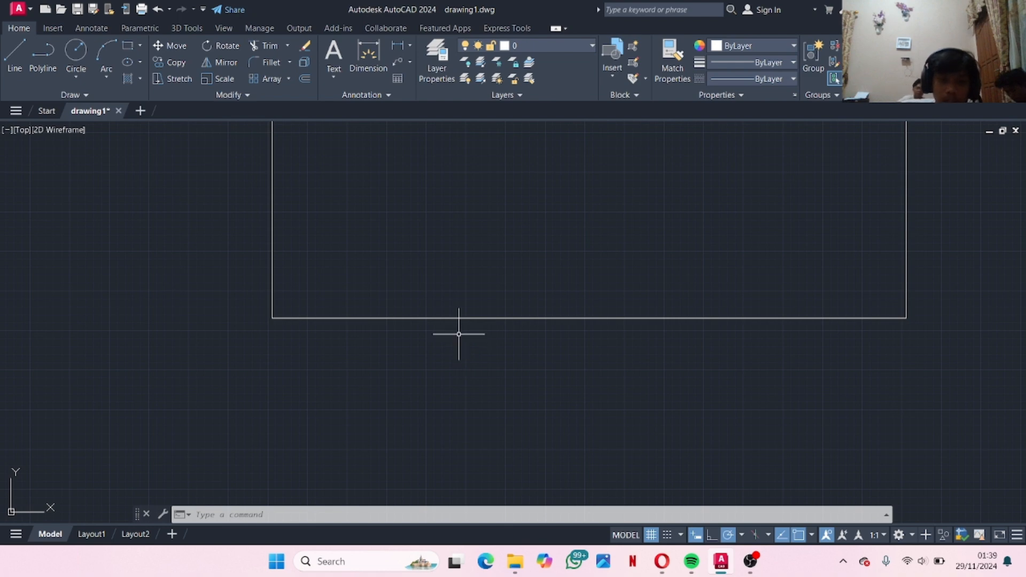
left_click(460, 318)
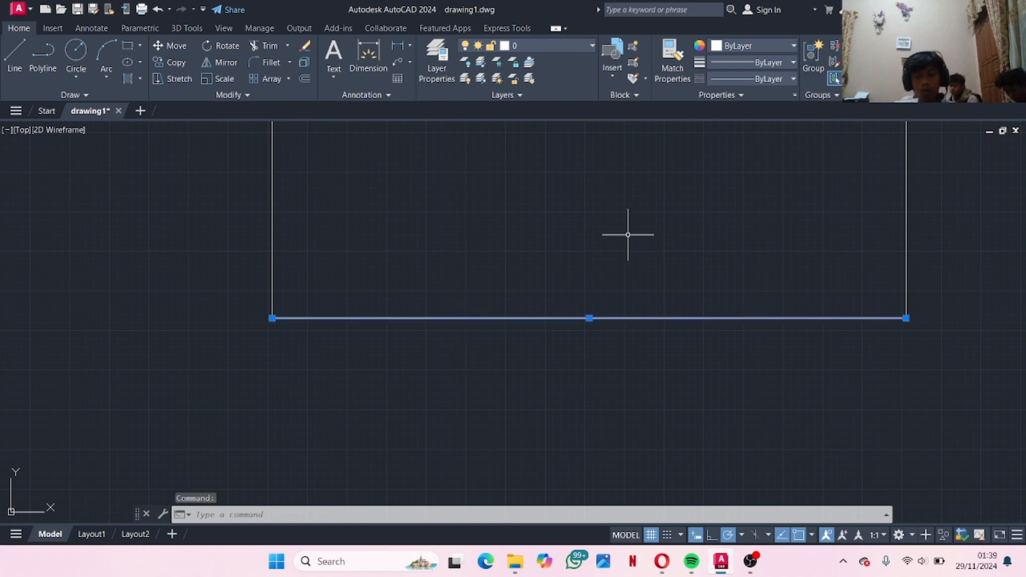
type("LIST")
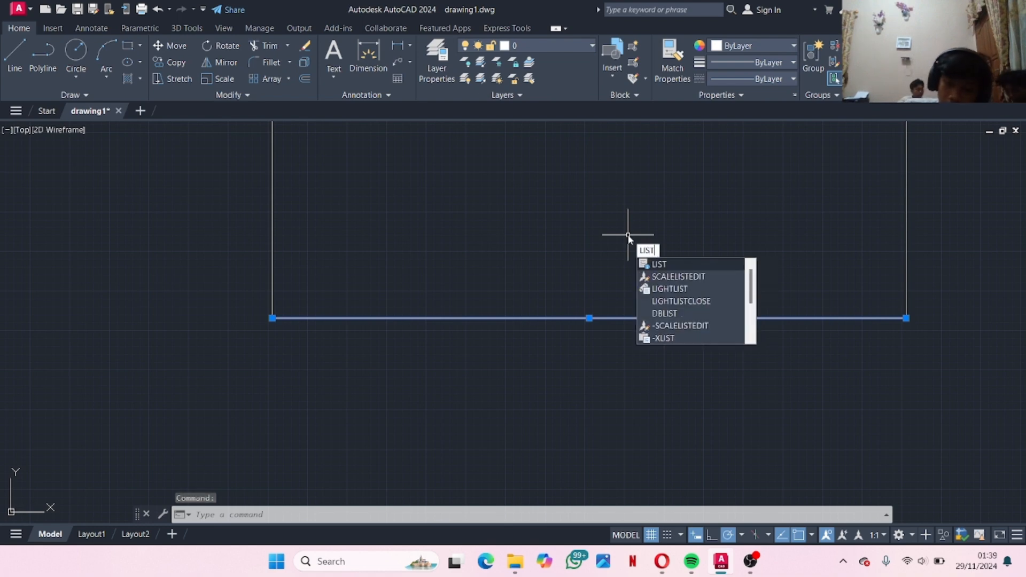
key("Return")
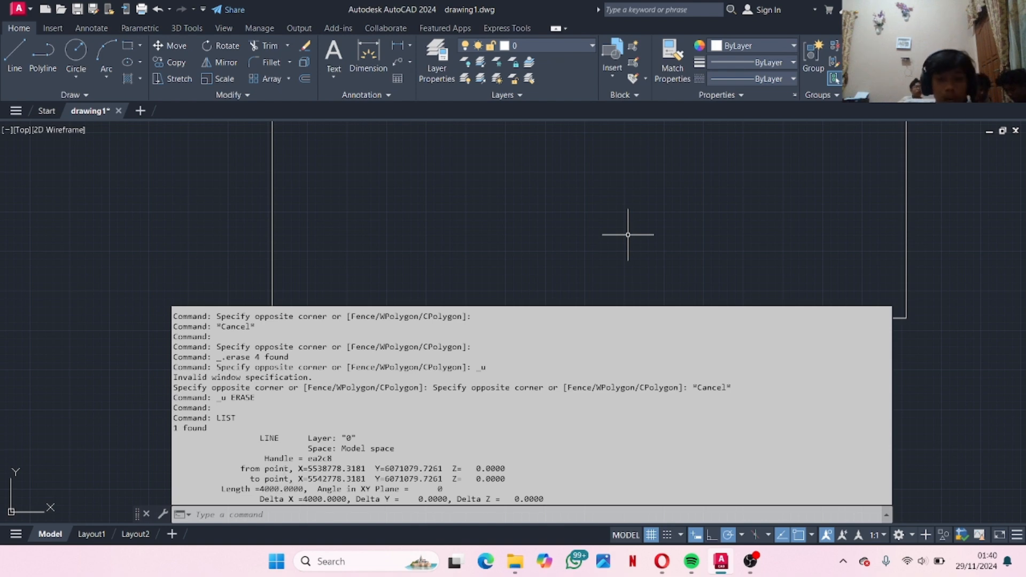
left_click(383, 231)
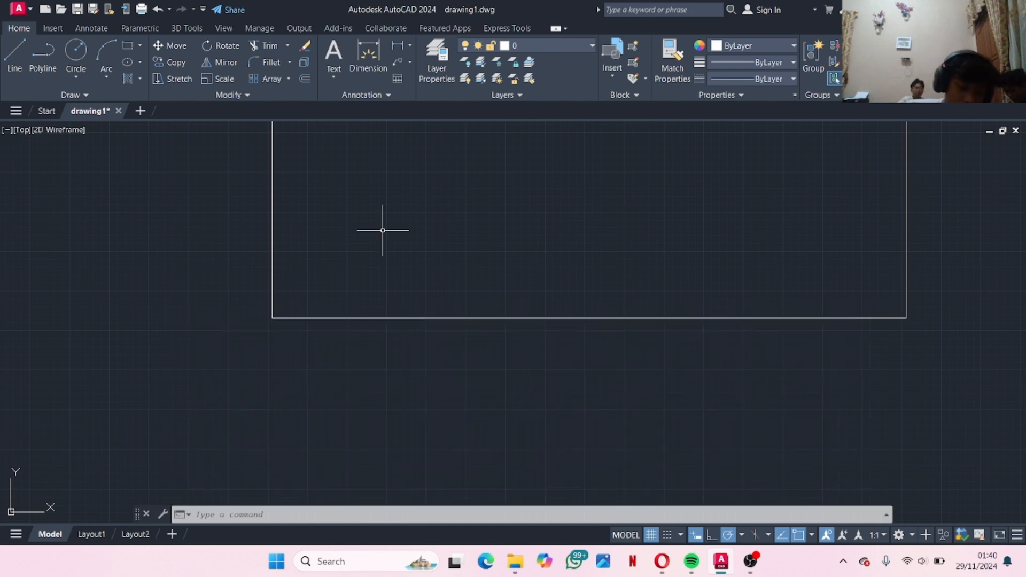
Dimension the rectangle's bottom edge from its left corner to its right corner, placing the dimension line just below the edge
scroll(412, 310, "up", 2)
middle_click_drag(412, 309, 279, 264)
scroll(320, 270, "down", 4)
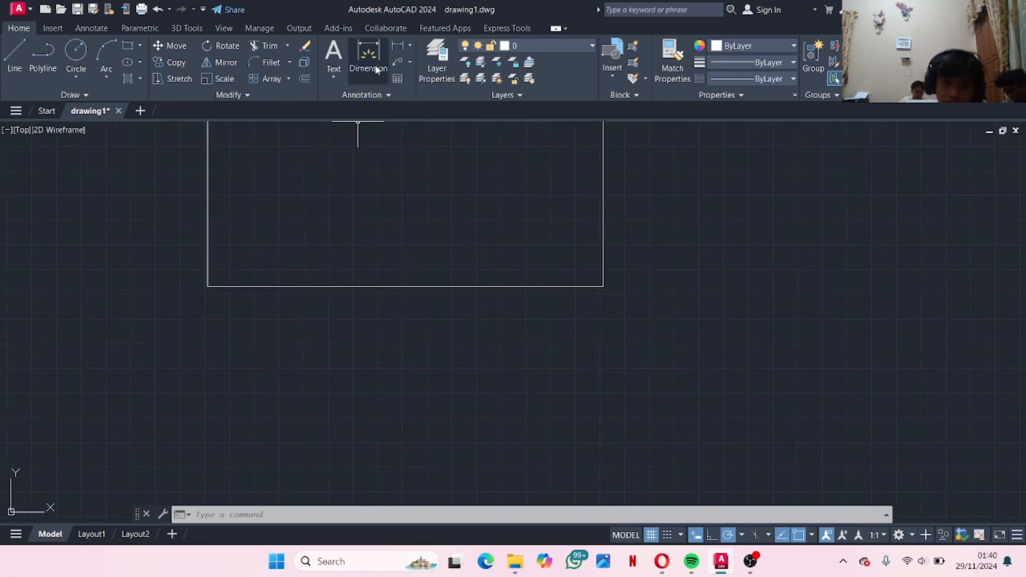
type("DIM")
key("Return")
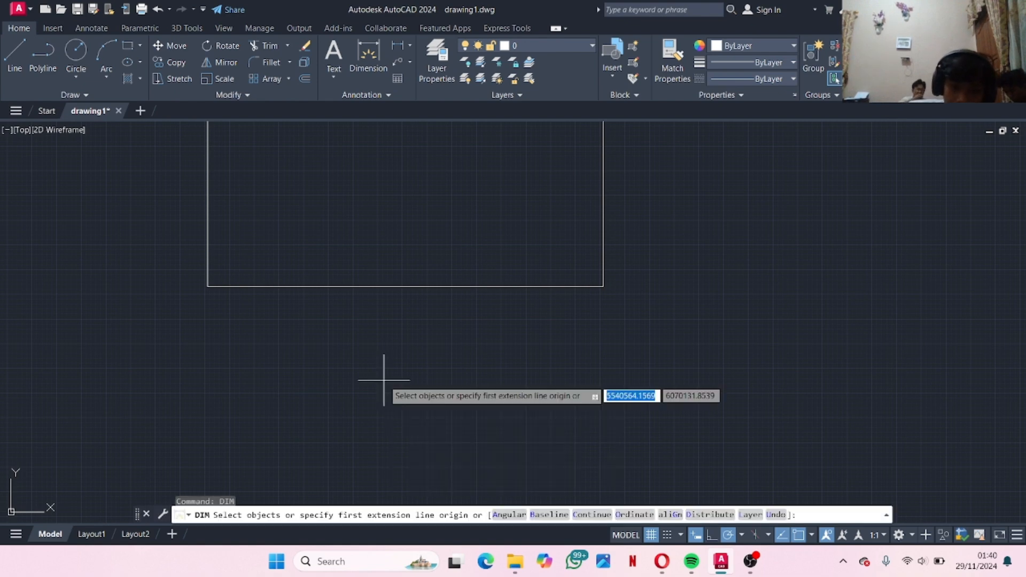
scroll(132, 320, "up", 6)
middle_click_drag(430, 248, 133, 401)
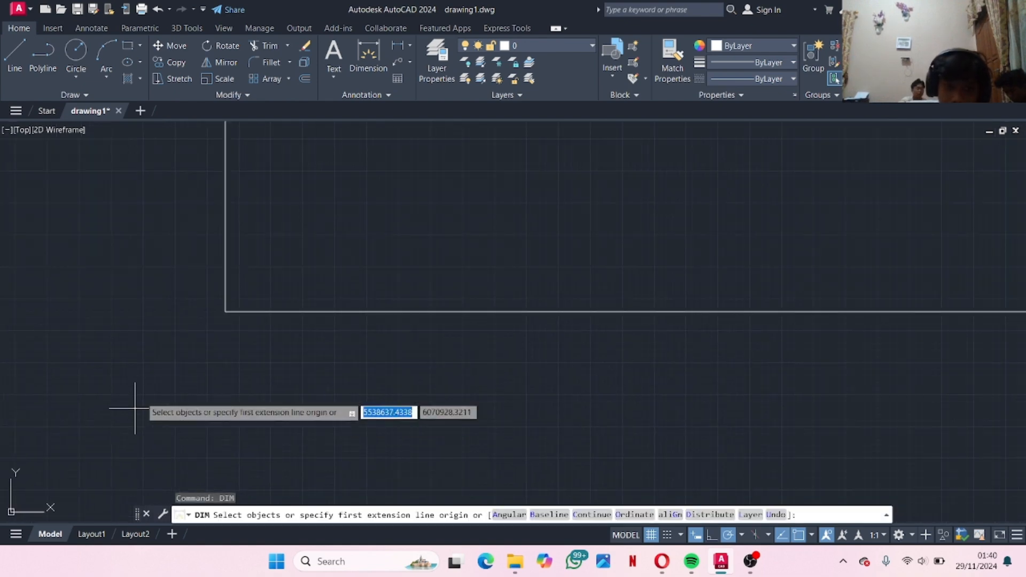
left_click(225, 311)
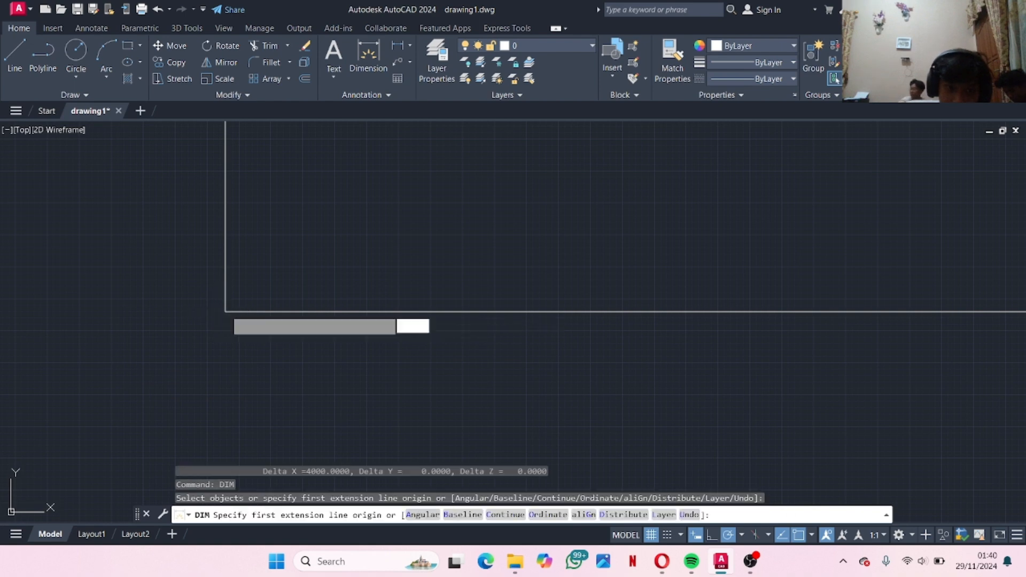
scroll(405, 422, "down", 4)
middle_click_drag(487, 382, 261, 395)
scroll(572, 419, "up", 4)
scroll(340, 358, "up", 6)
scroll(567, 404, "up", 6)
middle_click_drag(300, 305, 493, 456)
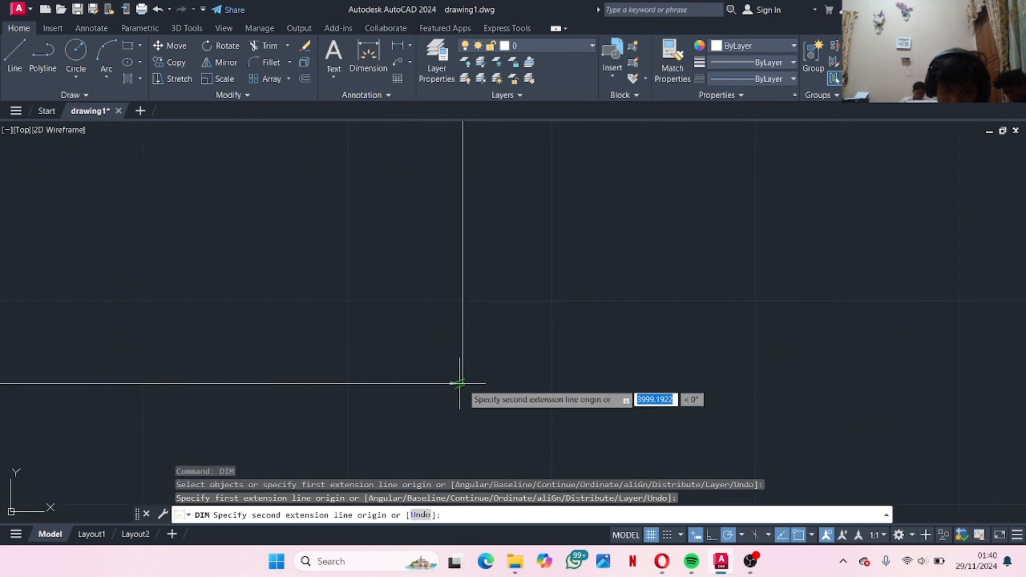
middle_click_drag(461, 419, 641, 320)
left_click(585, 372)
scroll(273, 351, "down", 2)
middle_click_drag(241, 359, 760, 393)
scroll(360, 383, "down", 8)
middle_click_drag(268, 392, 881, 372)
scroll(535, 364, "up", 10)
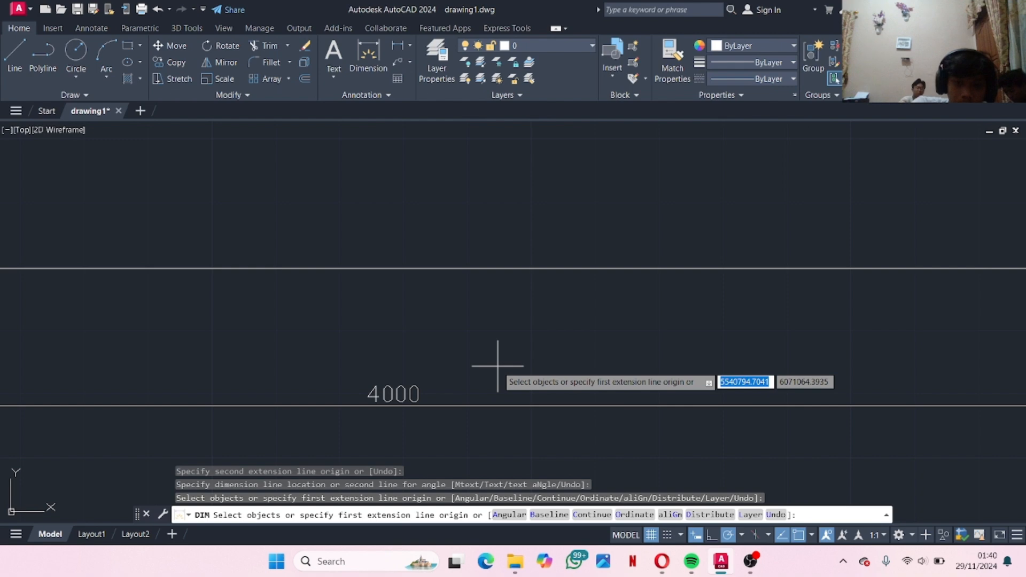
key("Return")
Set the text height of the bottom edge's dimension to 30 and finish the text edit
scroll(380, 382, "up", 3)
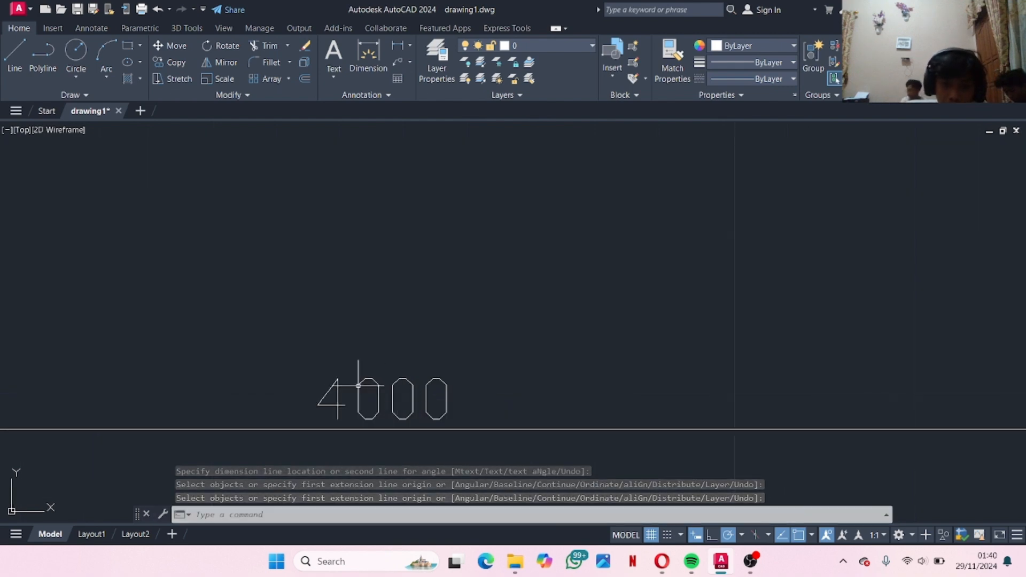
left_click(358, 384)
double_click(382, 398)
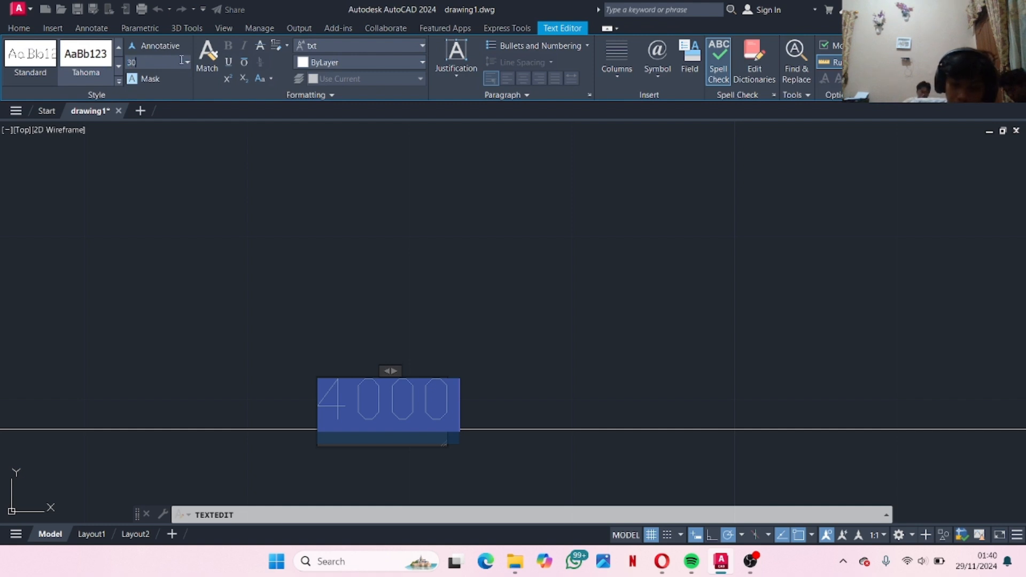
key("Return")
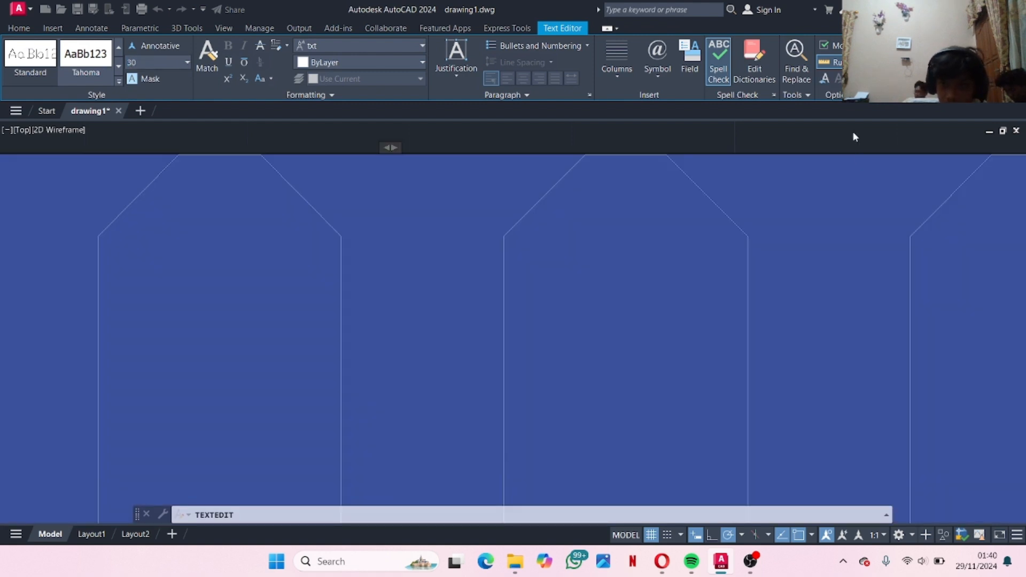
left_click(663, 259)
Draw a right triangle in the empty space up and right of the rectangle, about 4300 mm wide and 3700 mm high, with the right angle at lower left
scroll(663, 259, "down", 9)
middle_click_drag(686, 344, 602, 368)
scroll(602, 368, "down", 4)
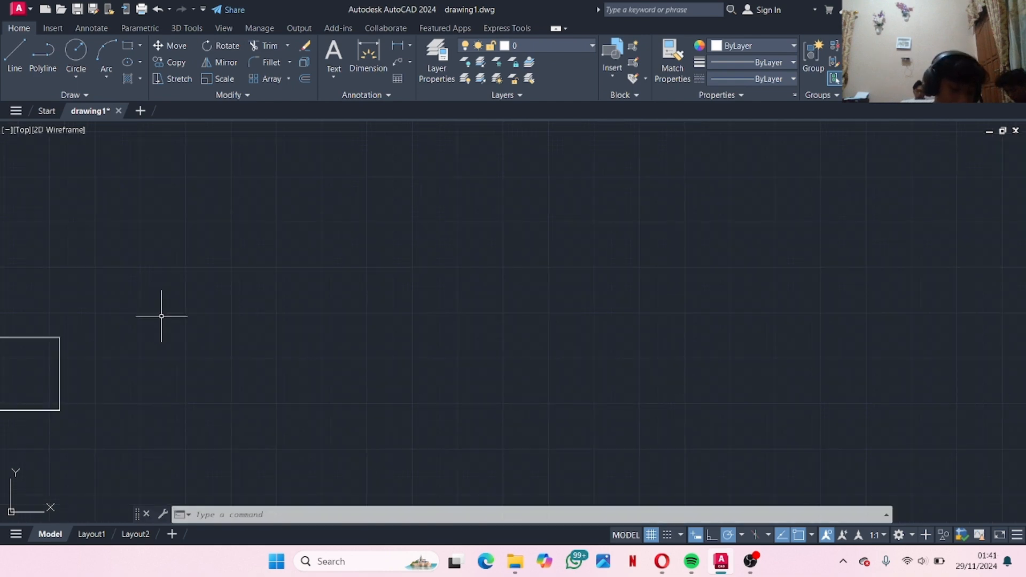
middle_click_drag(350, 327, 295, 343)
middle_click_drag(154, 317, 204, 348)
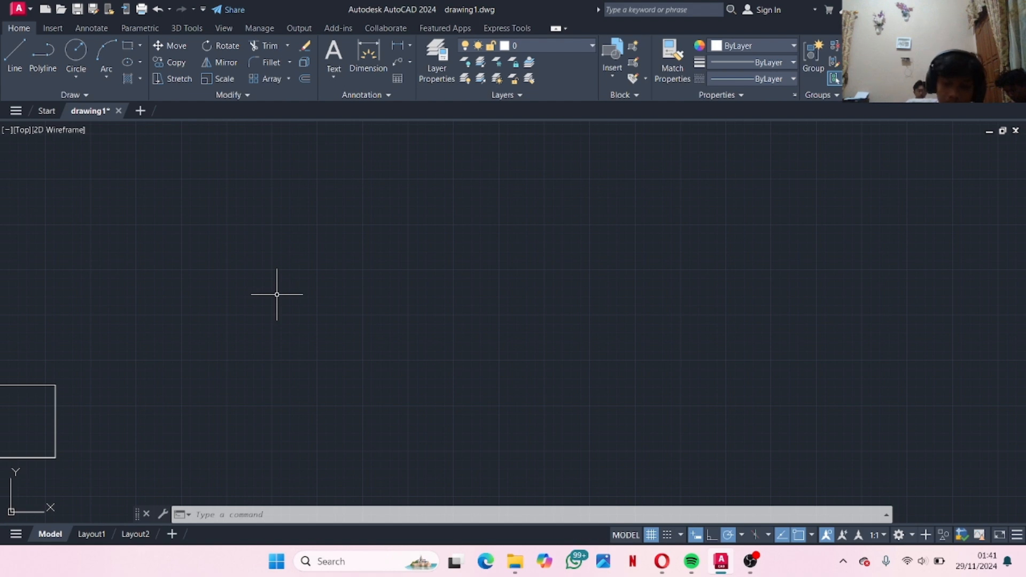
key("Return")
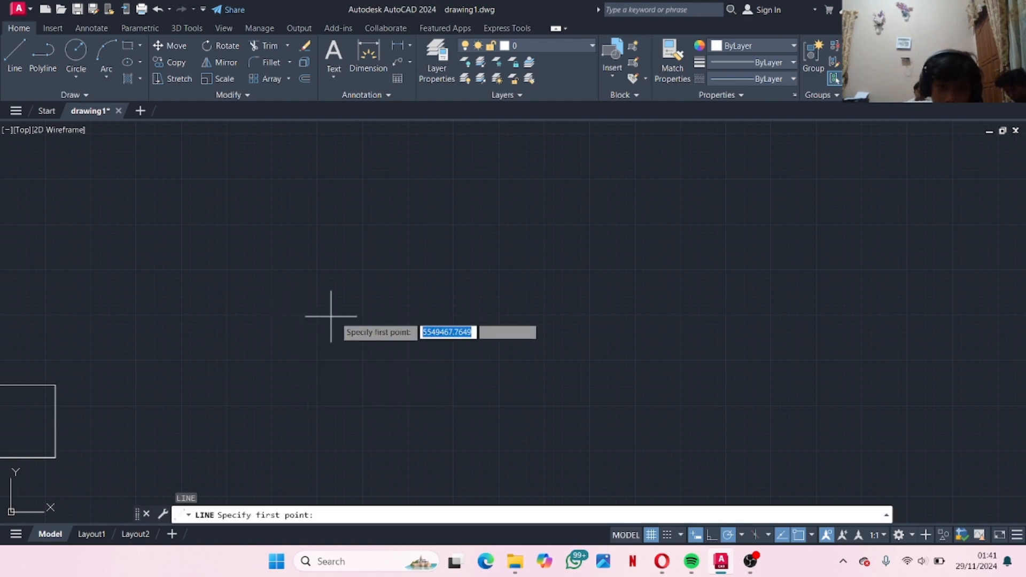
left_click(386, 302)
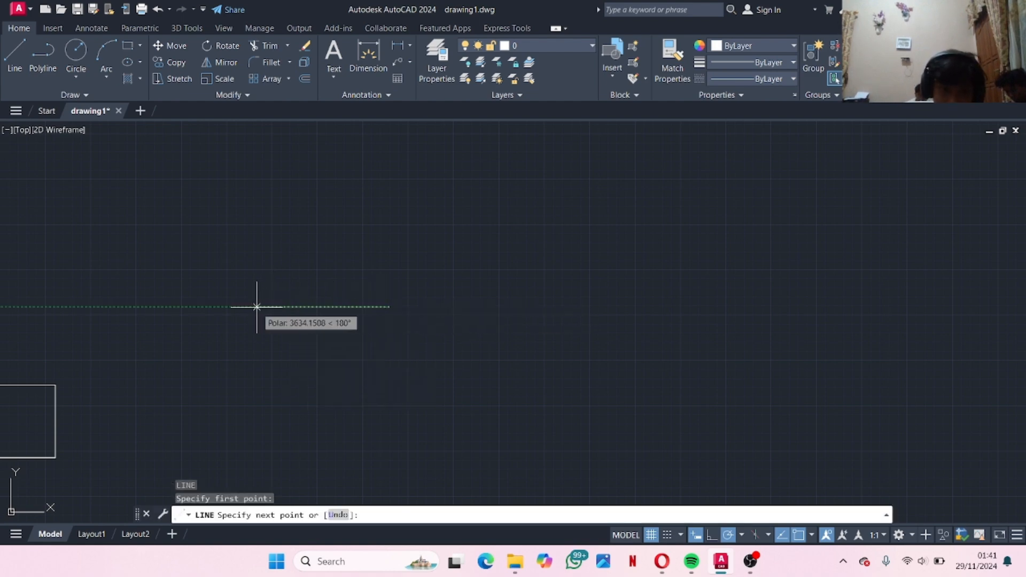
mouse_move(235, 306)
middle_mouse_down()
mouse_move(266, 364)
mouse_move(338, 399)
middle_mouse_up()
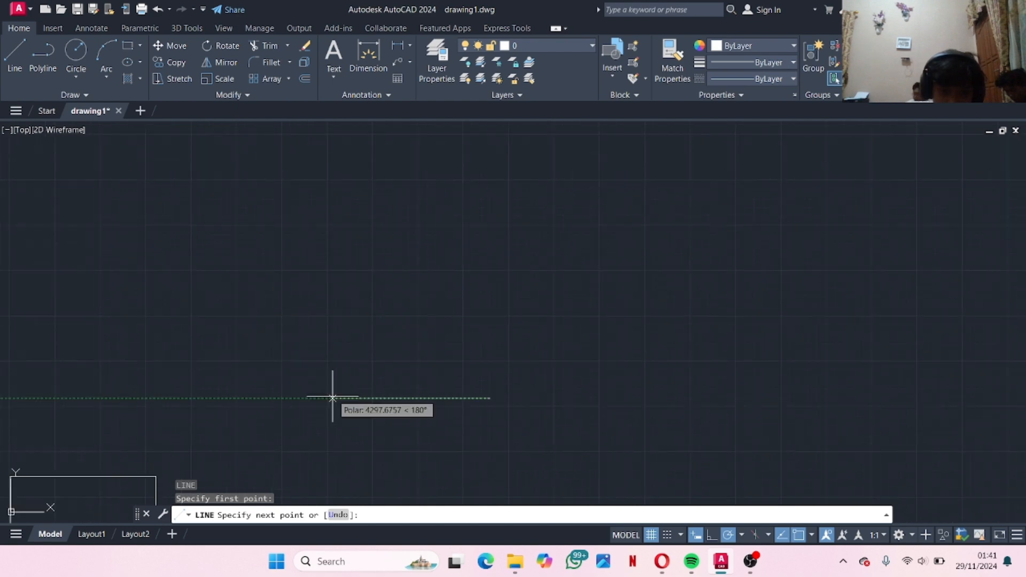
left_click(331, 398)
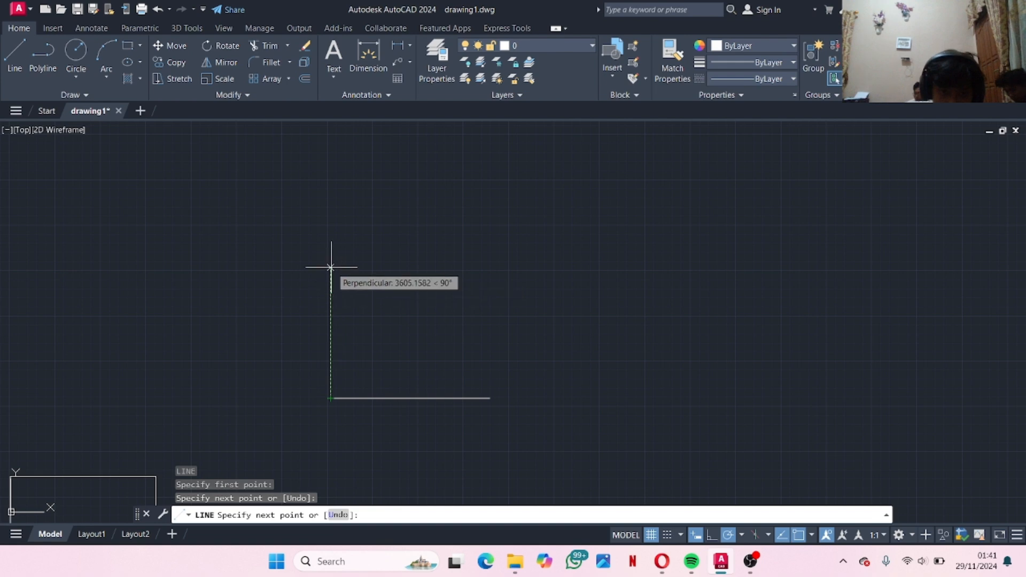
left_click(331, 261)
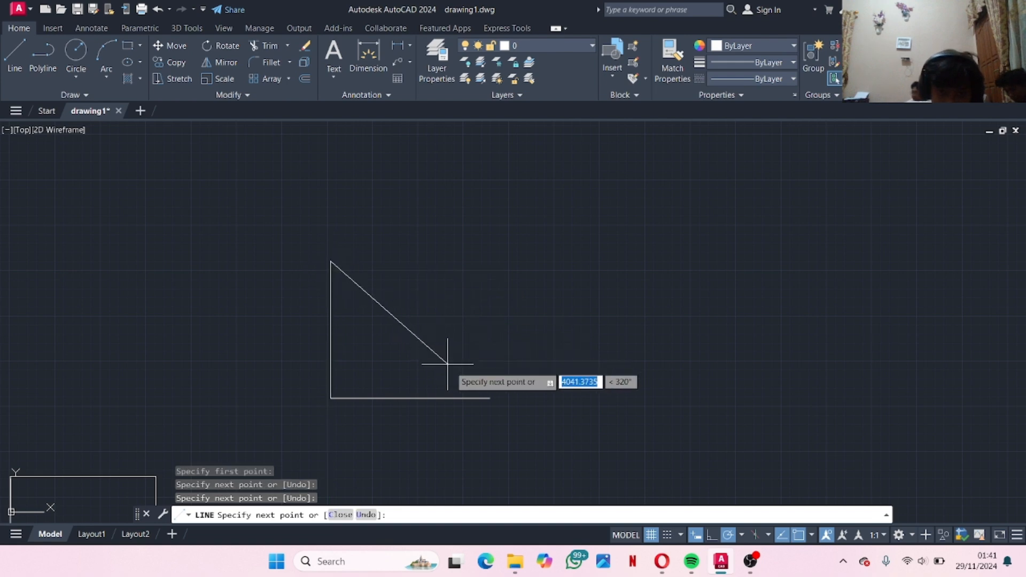
left_click(490, 398)
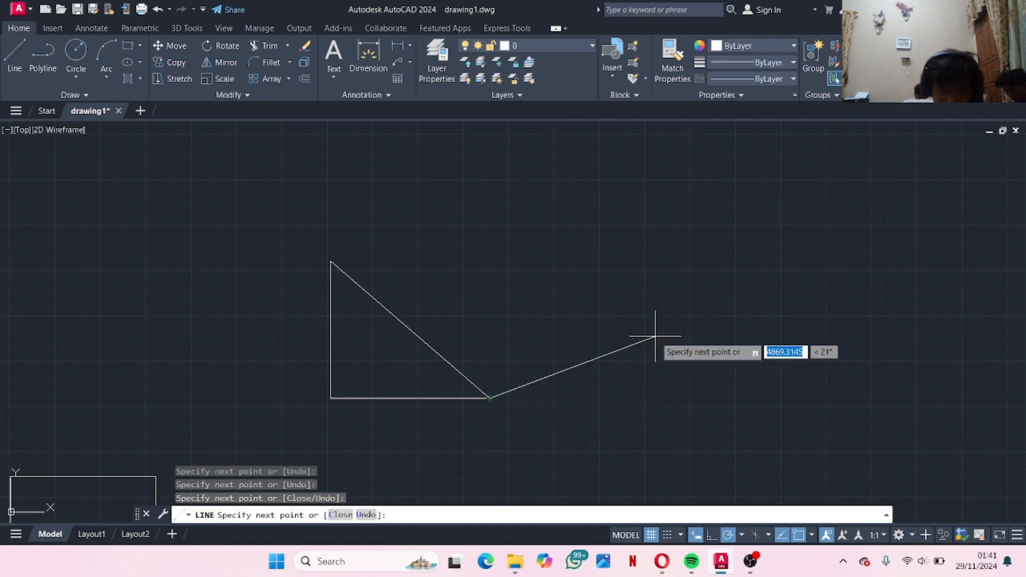
key("Escape")
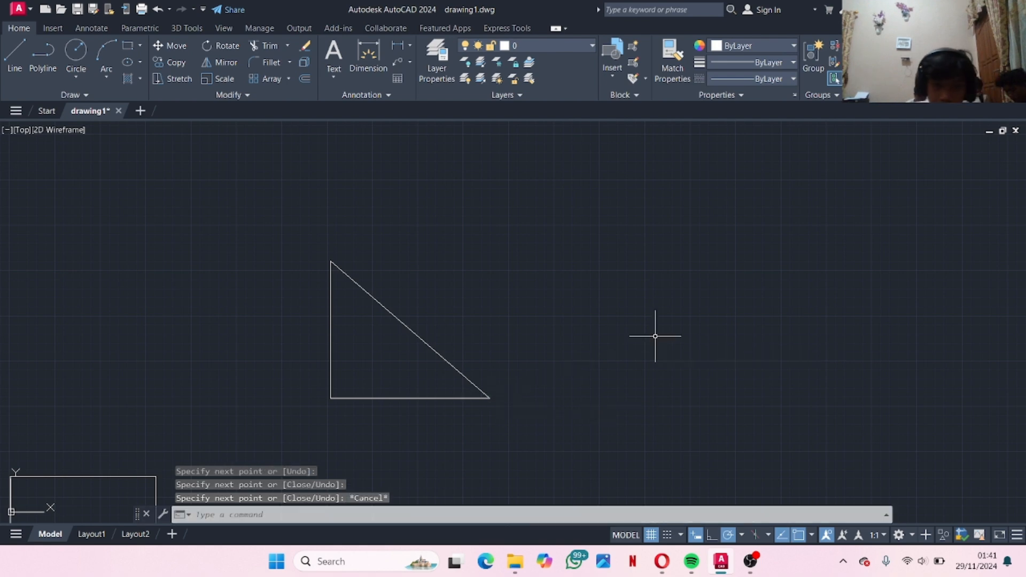
Dismiss the nonvalid software warning dialog
scroll(282, 351, "up", 2)
scroll(283, 352, "up", 1)
middle_click_drag(515, 376, 220, 325)
scroll(318, 308, "down", 2)
middle_click_drag(463, 334, 385, 360)
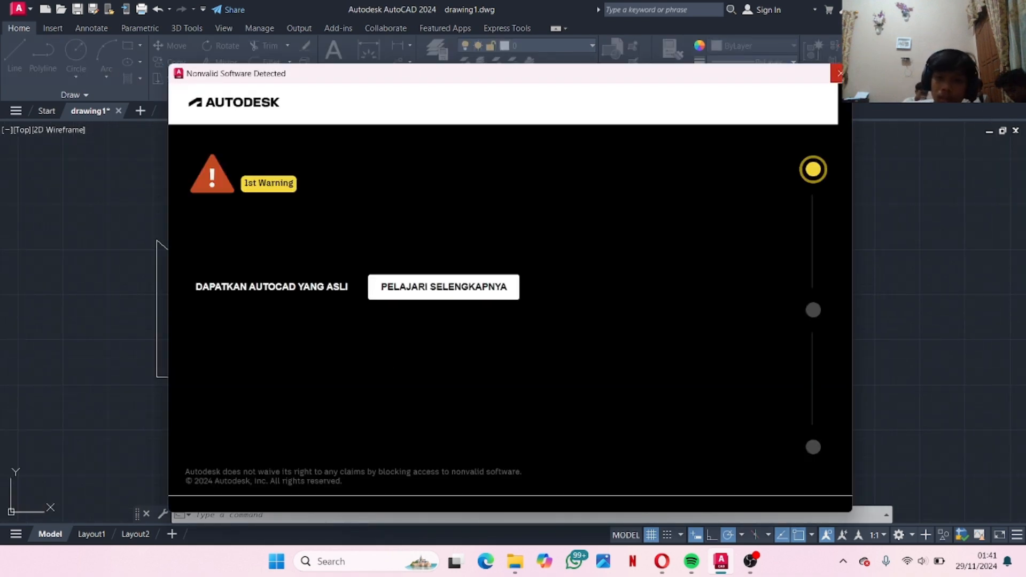
left_click(840, 73)
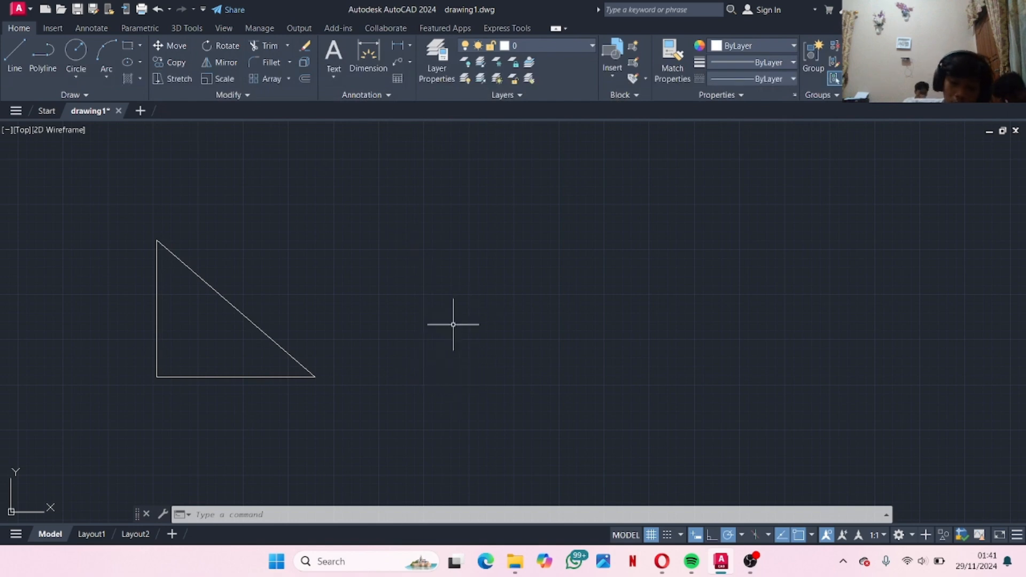
Draw an open angle right of the triangle: a horizontal line drawn leftward, then a line about 3871 mm long at 45° from its left end
type("L")
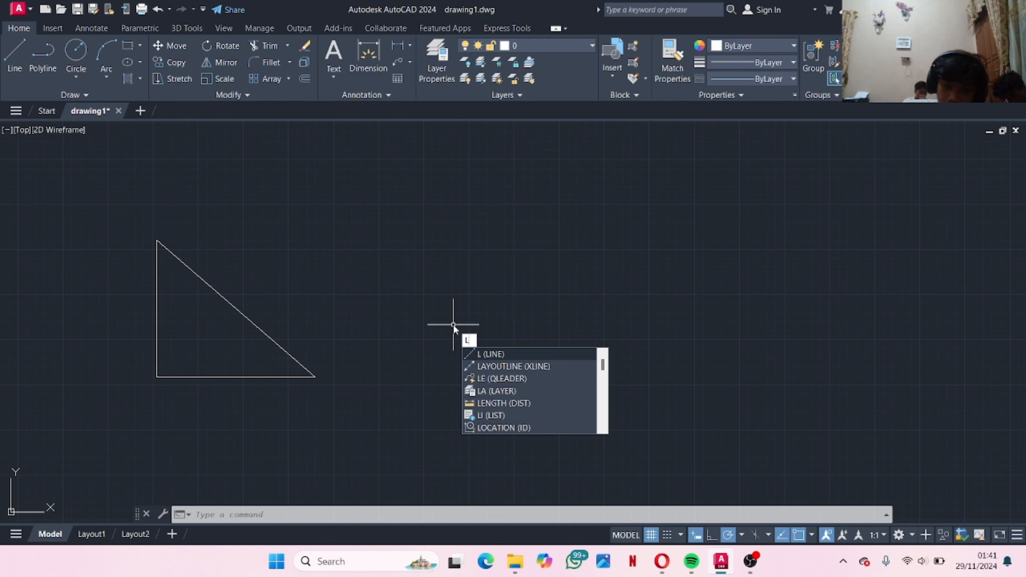
key("Return")
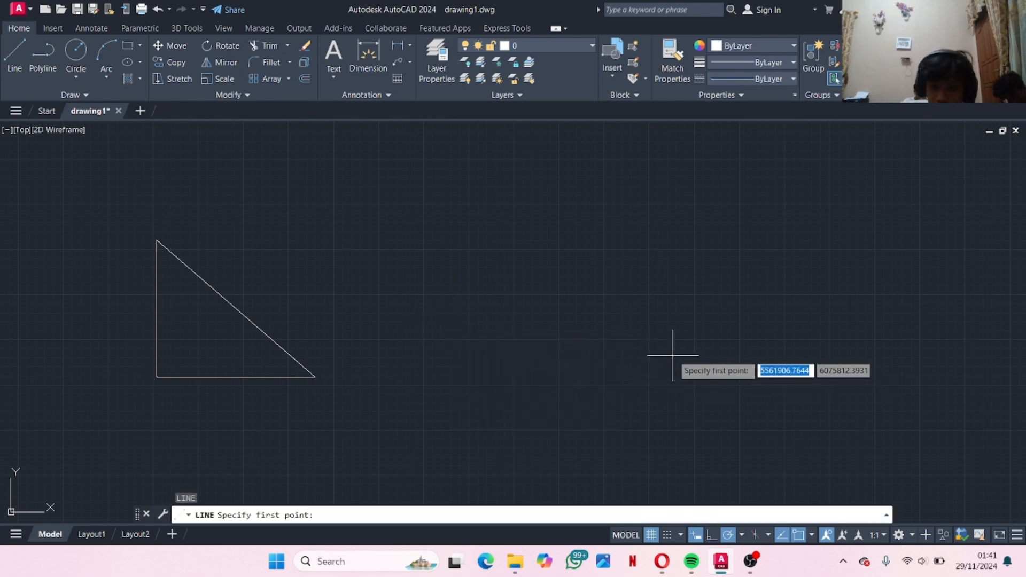
left_click(673, 355)
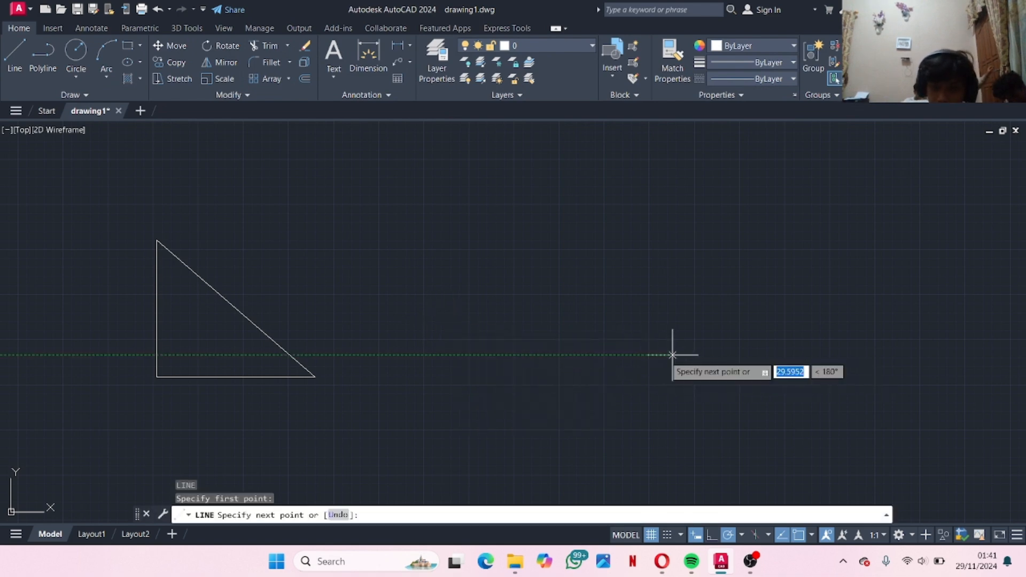
left_click(463, 355)
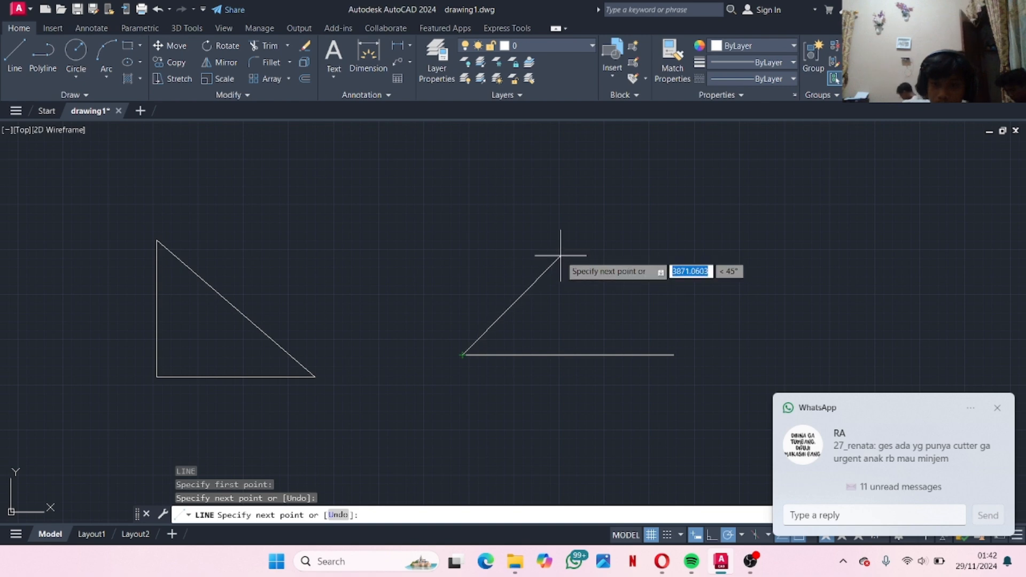
left_click(560, 256)
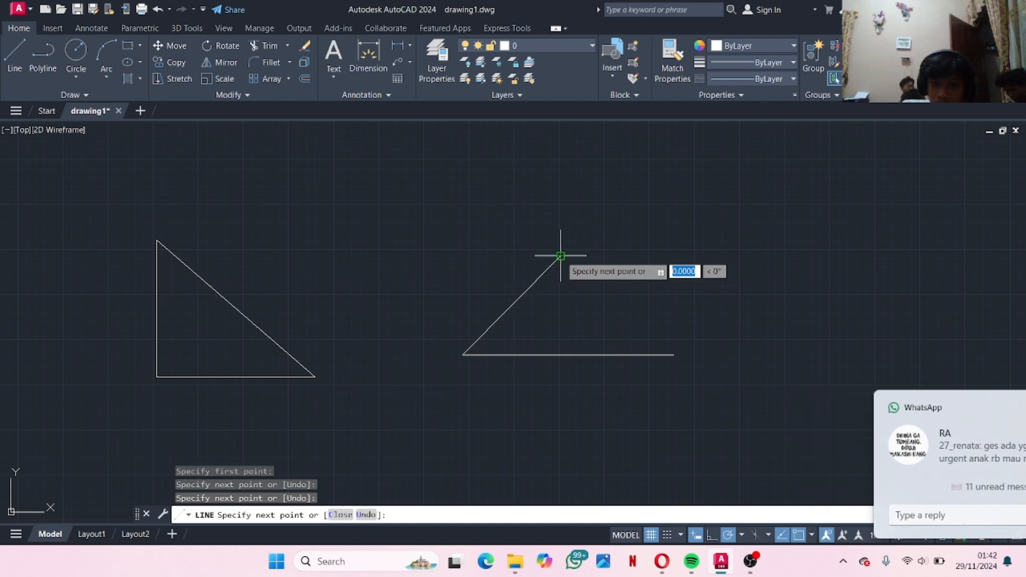
key("Escape")
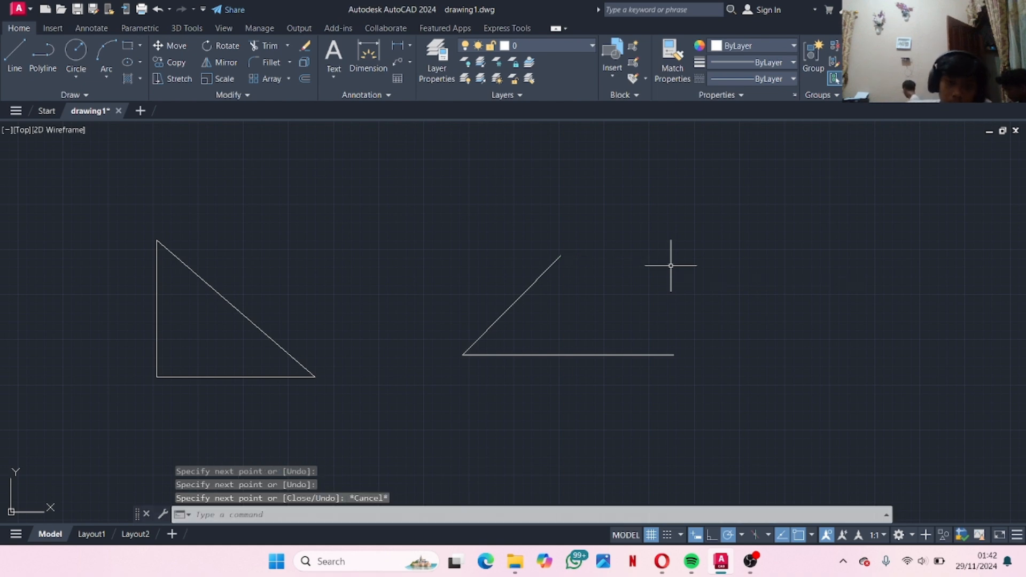
Add an angular dimension between the triangle's hypotenuse and base, placing the arc inside the triangle
scroll(524, 296, "up", 2)
middle_click_drag(532, 252, 543, 275)
scroll(554, 342, "down", 4)
middle_click_drag(553, 339, 452, 259)
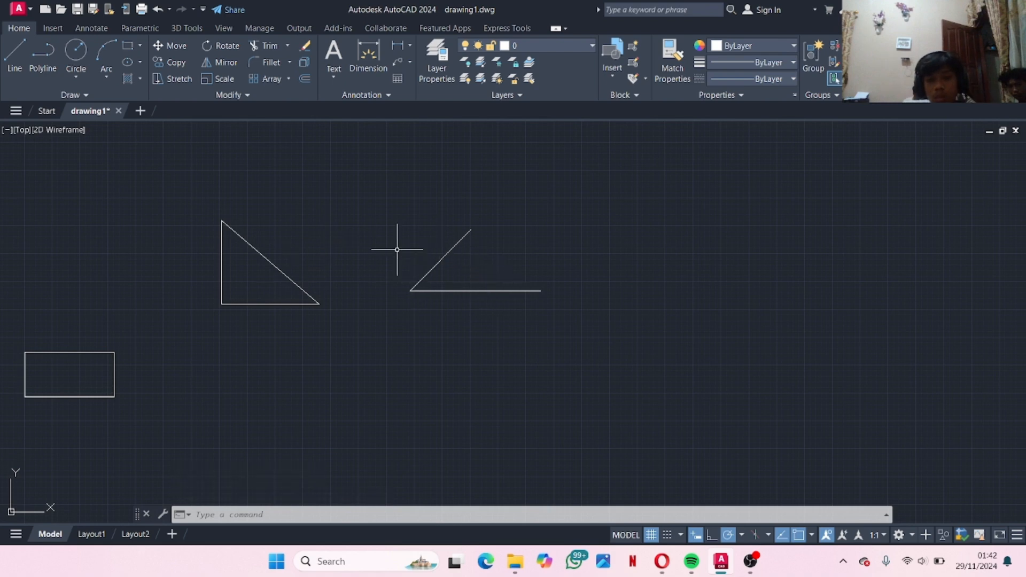
left_click(410, 47)
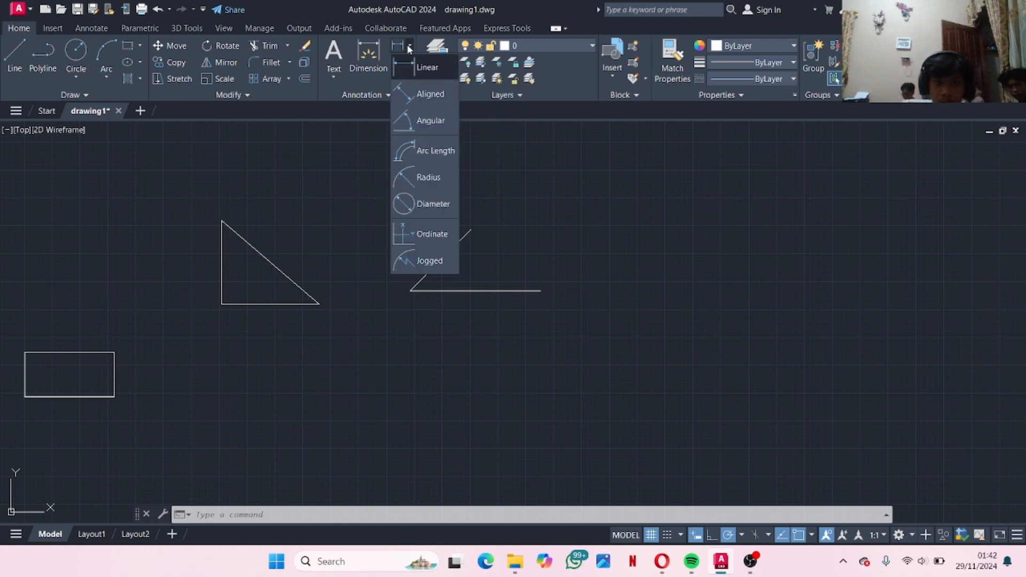
left_click(418, 121)
scroll(420, 270, "up", 2)
middle_click_drag(176, 289, 386, 313)
scroll(385, 313, "up", 4)
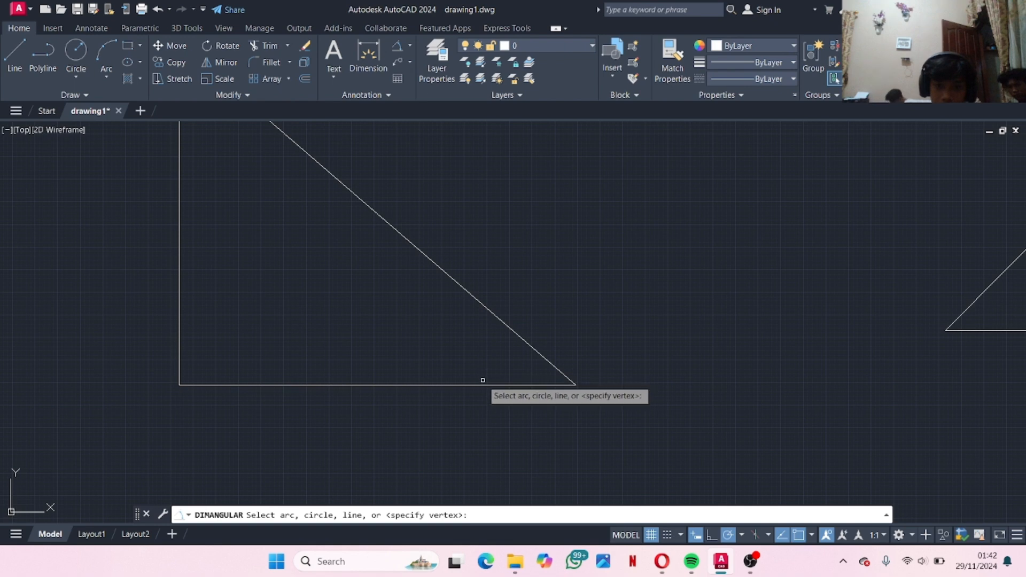
left_click(487, 308)
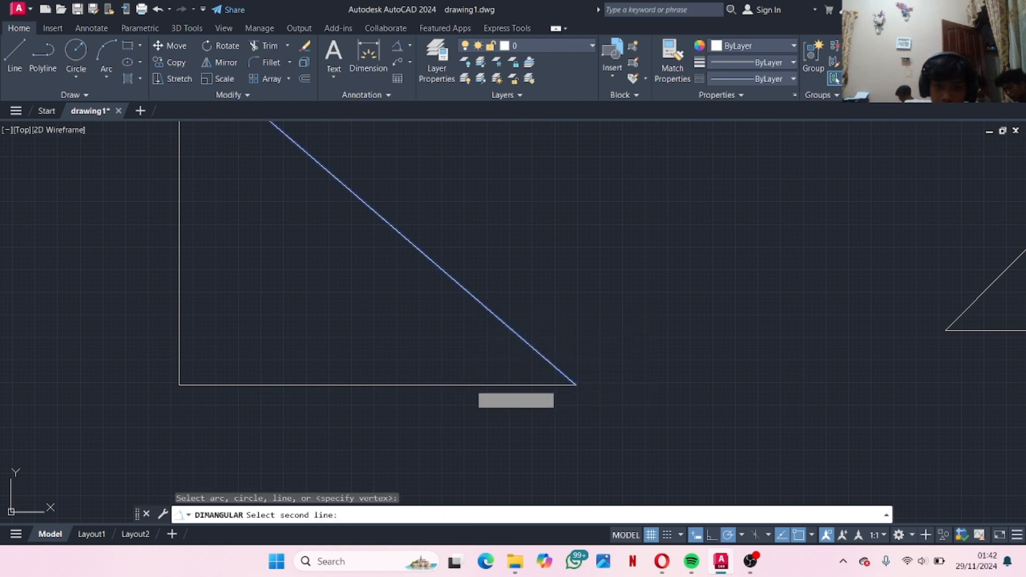
left_click(470, 382)
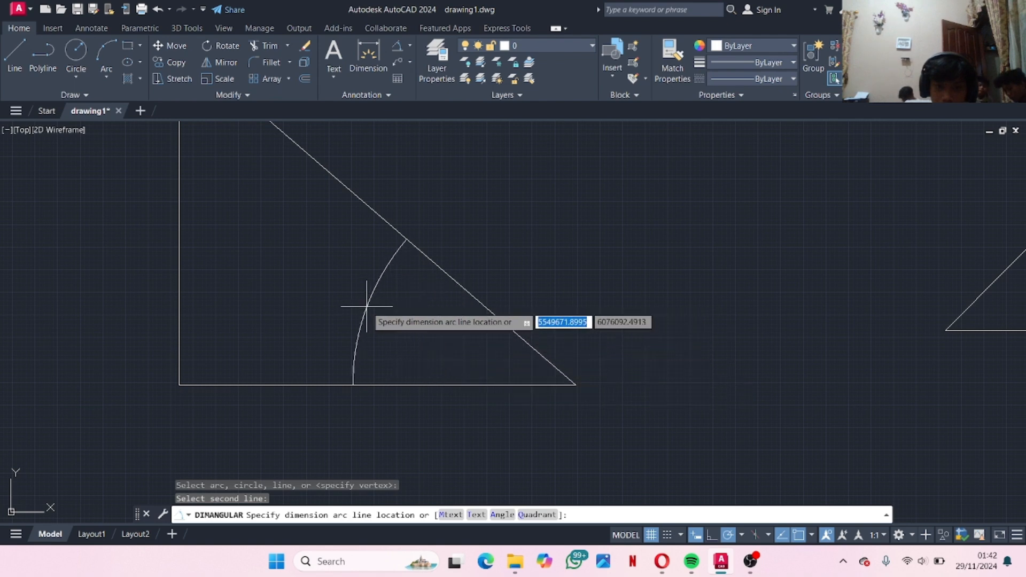
left_click(372, 290)
Set the text height of the triangle's angular dimension to 30 and finish the text edit
scroll(355, 310, "up", 6)
scroll(302, 376, "up", 5)
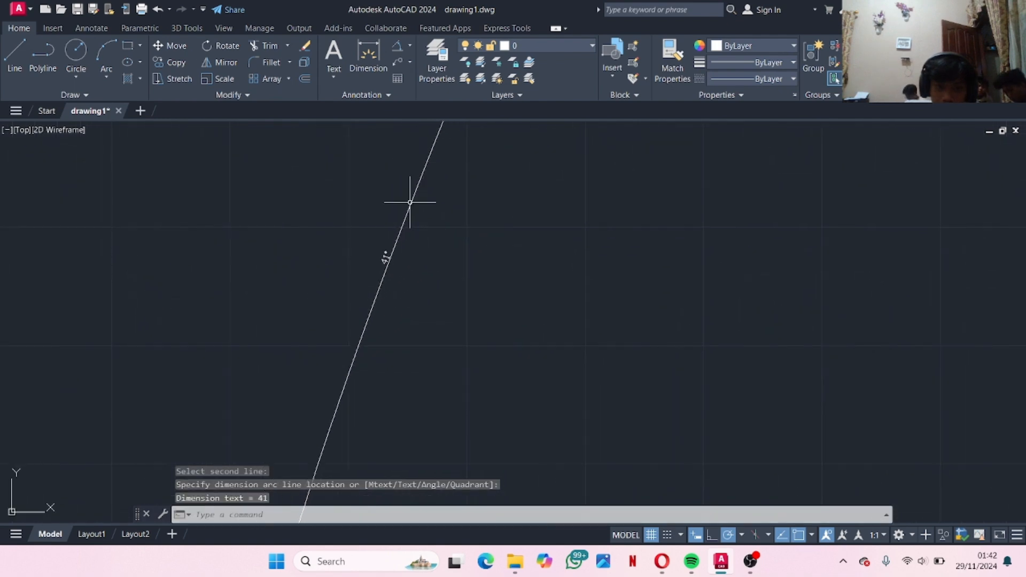
left_click(399, 256)
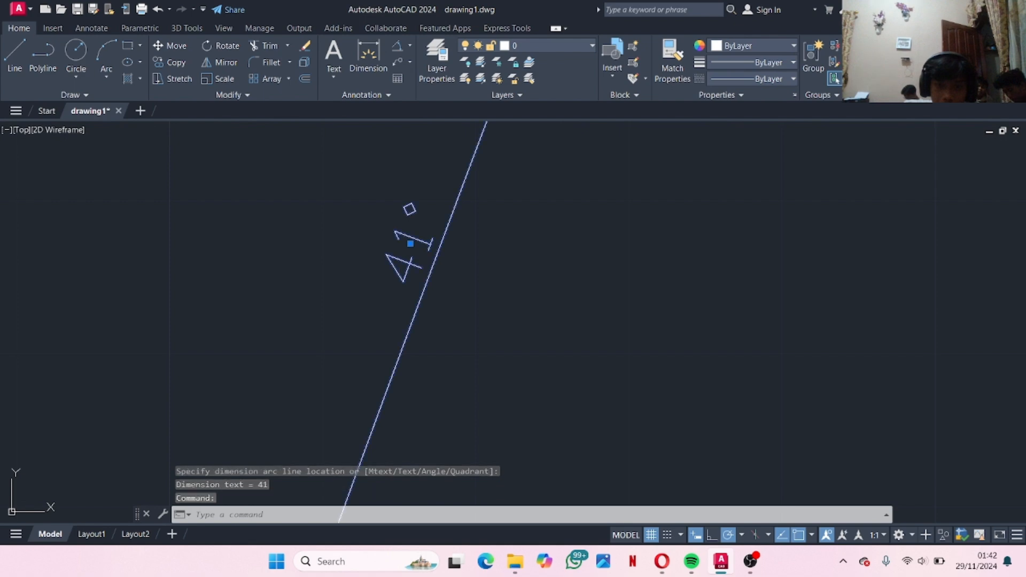
double_click(411, 245)
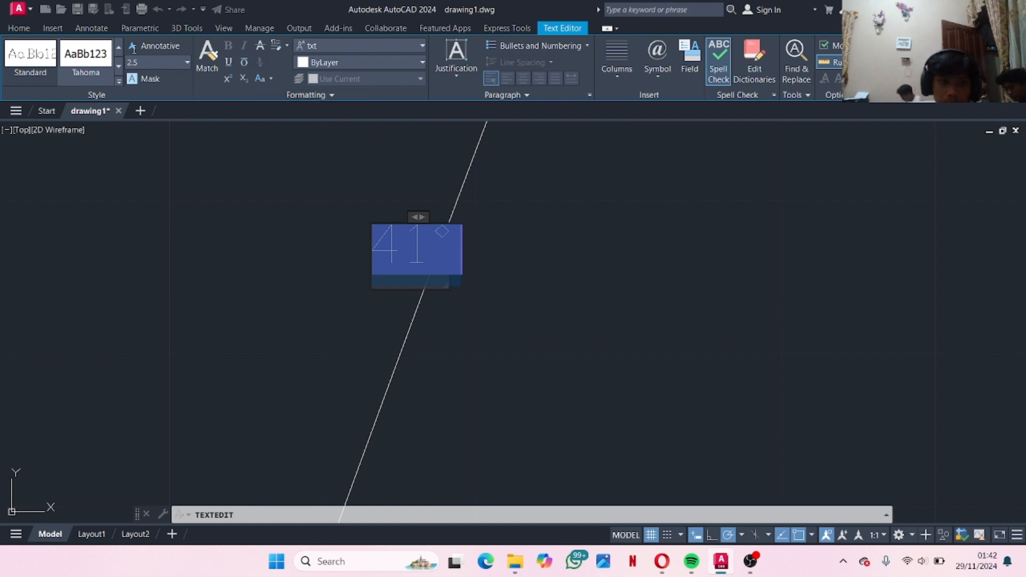
left_click(169, 61)
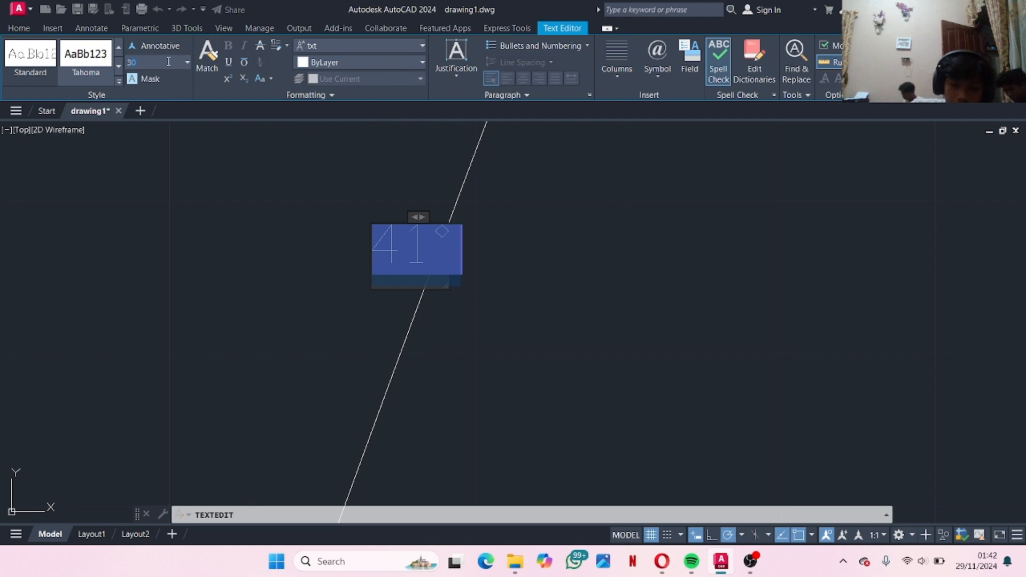
type("30")
key("Return")
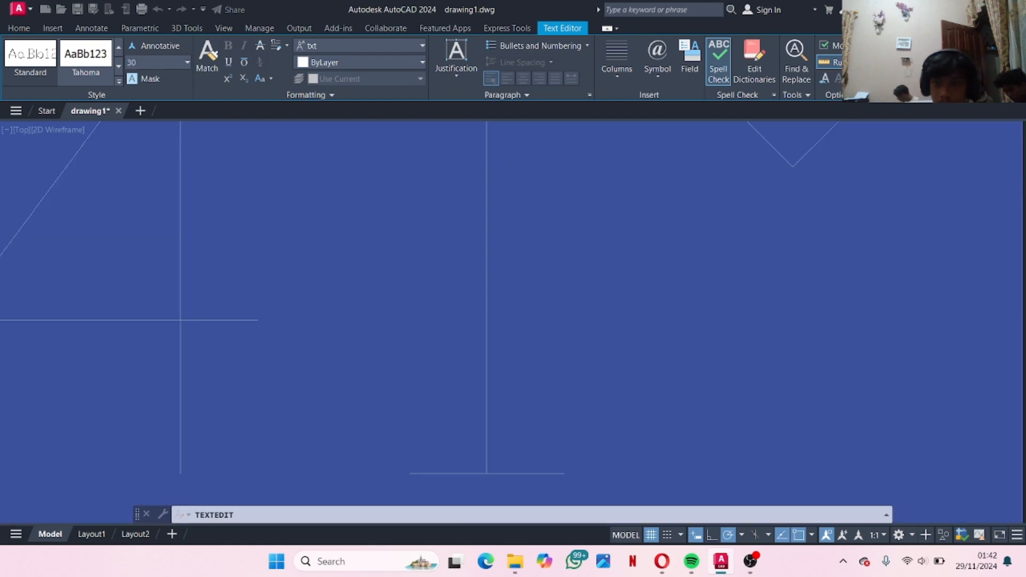
left_click(417, 258)
scroll(417, 267, "down", 15)
middle_click_drag(548, 321, 155, 245)
scroll(454, 246, "up", 4)
middle_click_drag(385, 311, 427, 305)
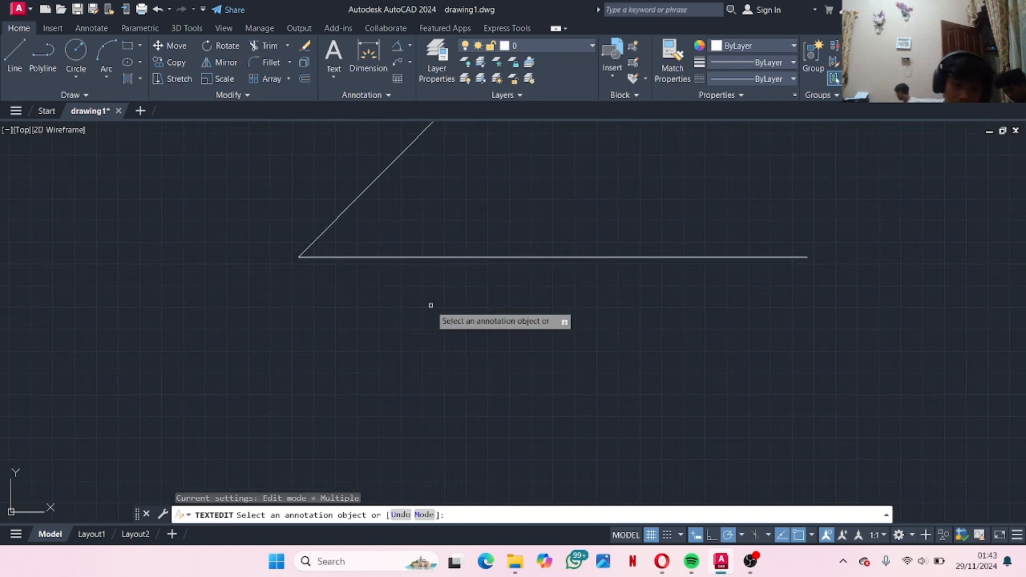
key("Escape")
Draw a second open angle below the 45° one: a horizontal line drawn leftward, then a line about 4813 mm long at 30° from its left end
scroll(353, 319, "down", 4)
mouse_move(351, 320)
middle_mouse_down()
mouse_move(335, 242)
mouse_move(342, 327)
middle_mouse_up()
scroll(332, 294, "up", 2)
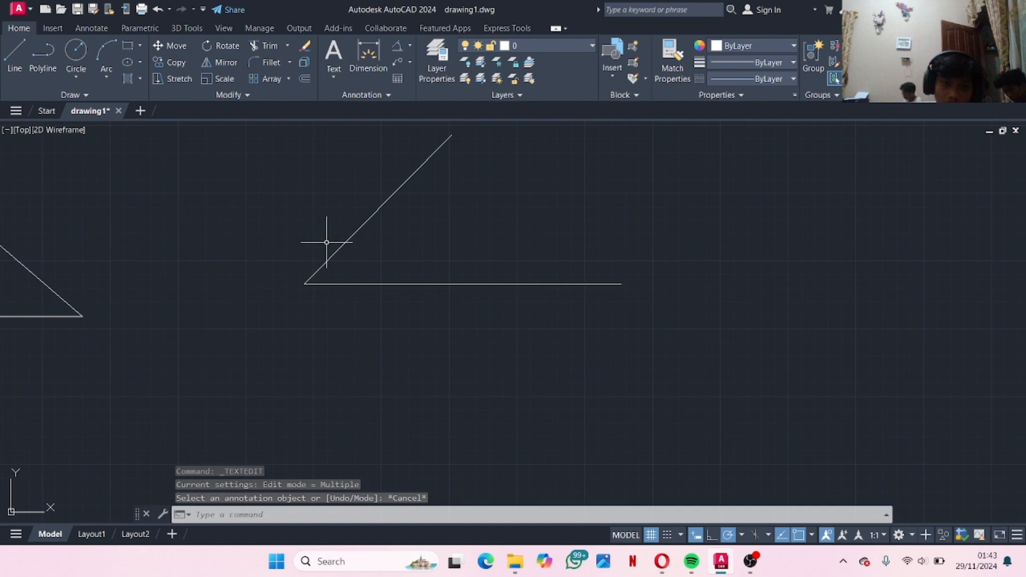
middle_click_drag(401, 385, 366, 294)
scroll(387, 327, "down", 4)
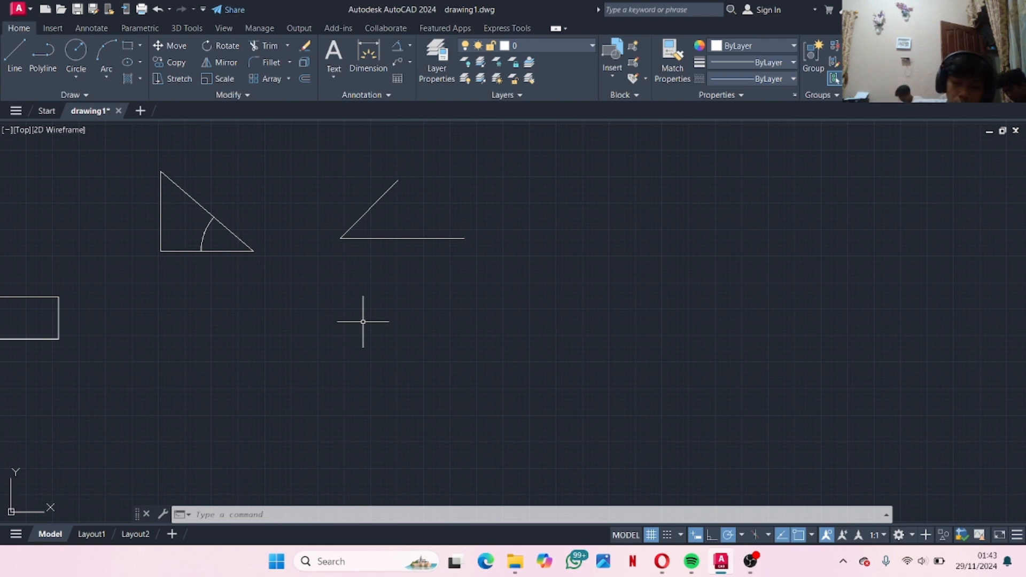
type("l")
key("Return")
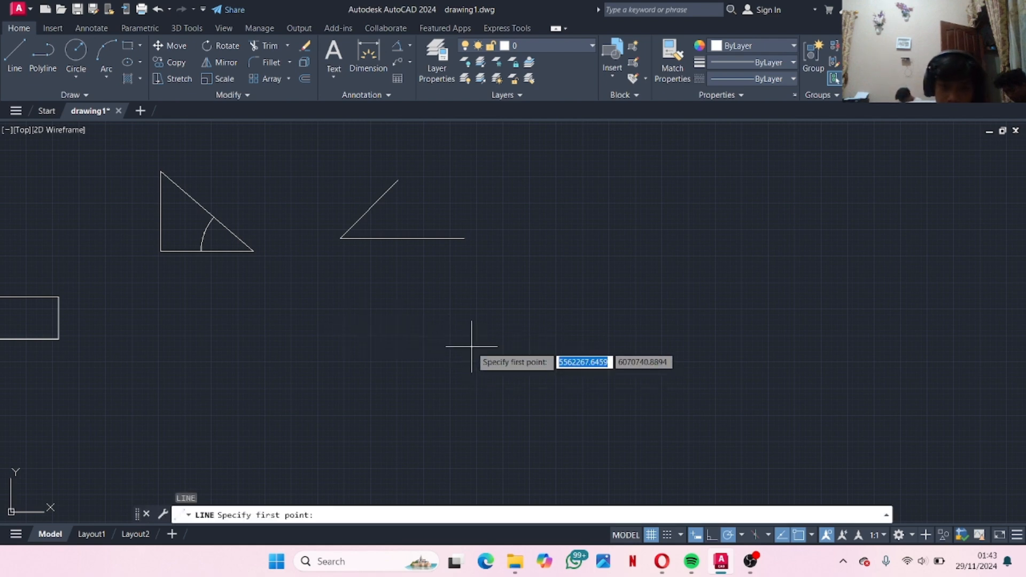
left_click(472, 346)
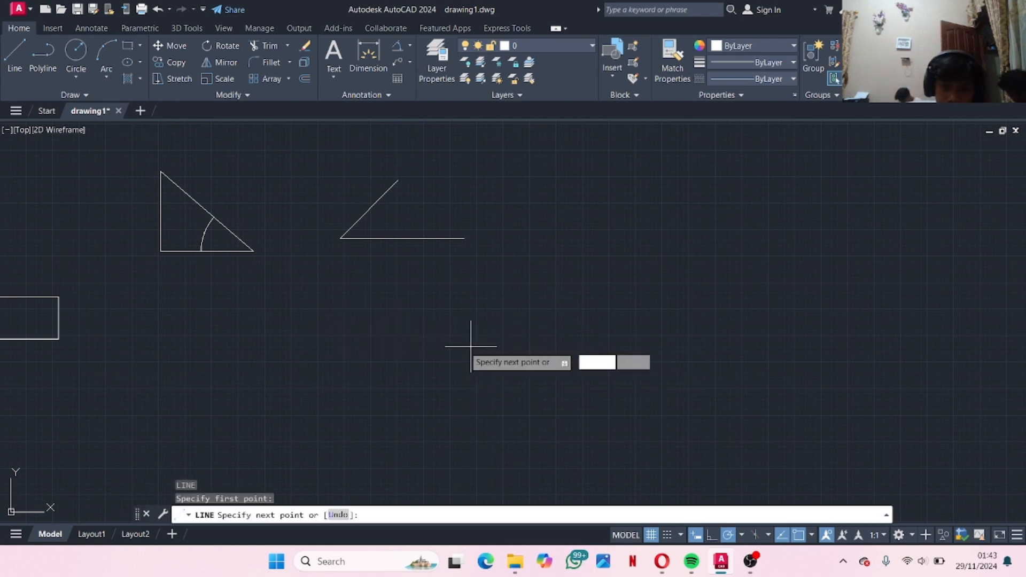
left_click(338, 347)
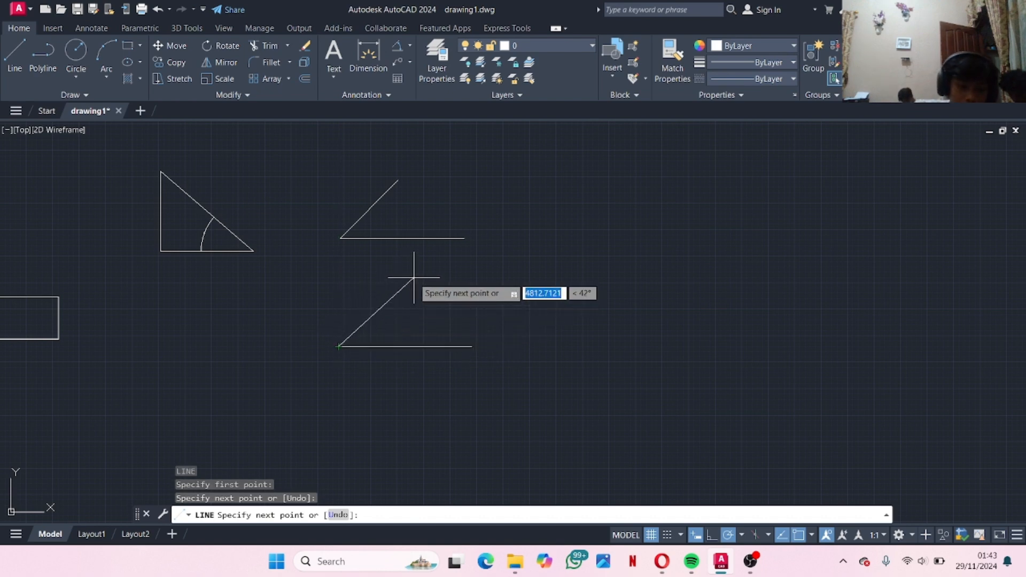
key("Tab")
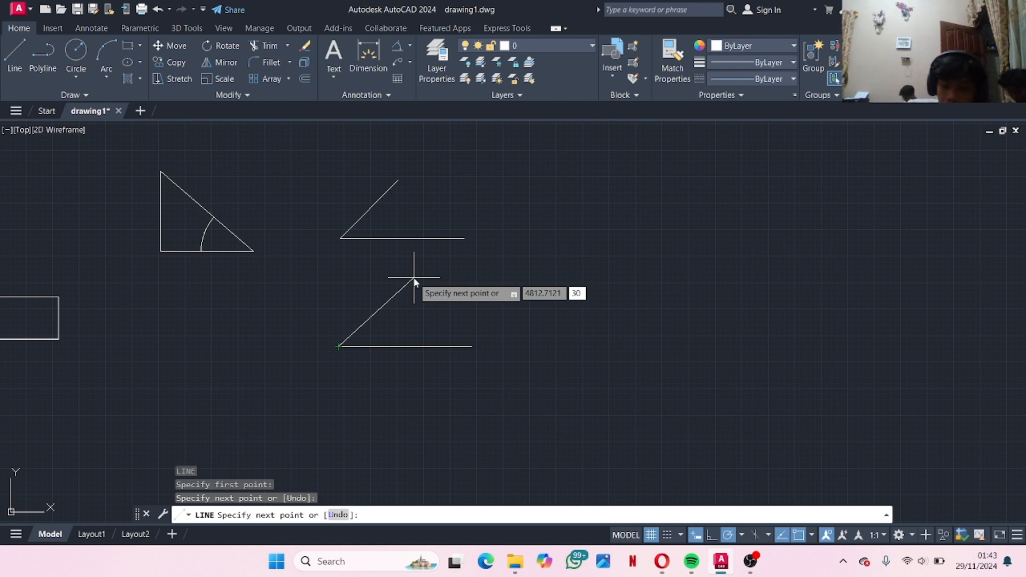
type("30")
key("Return")
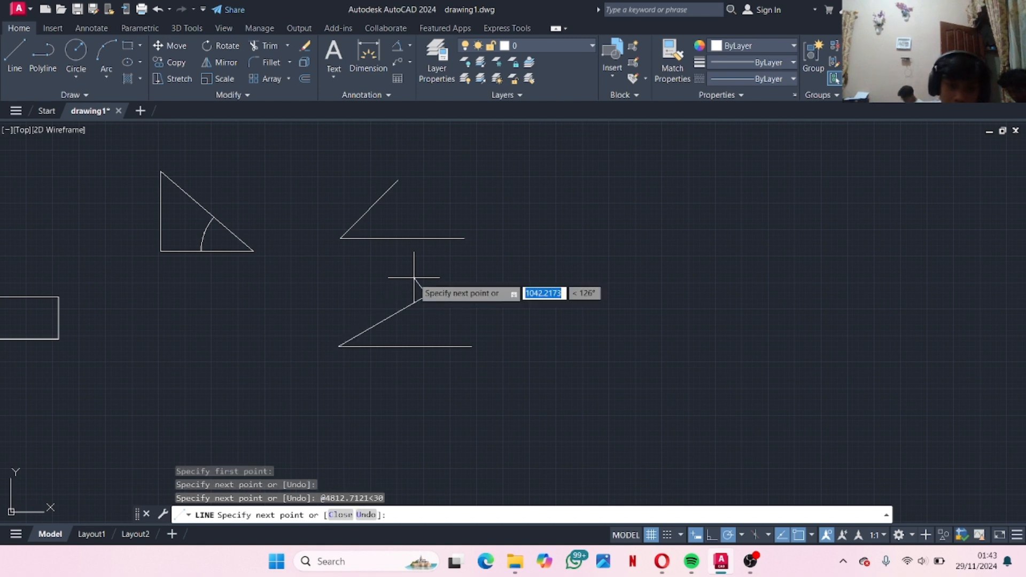
key("Escape")
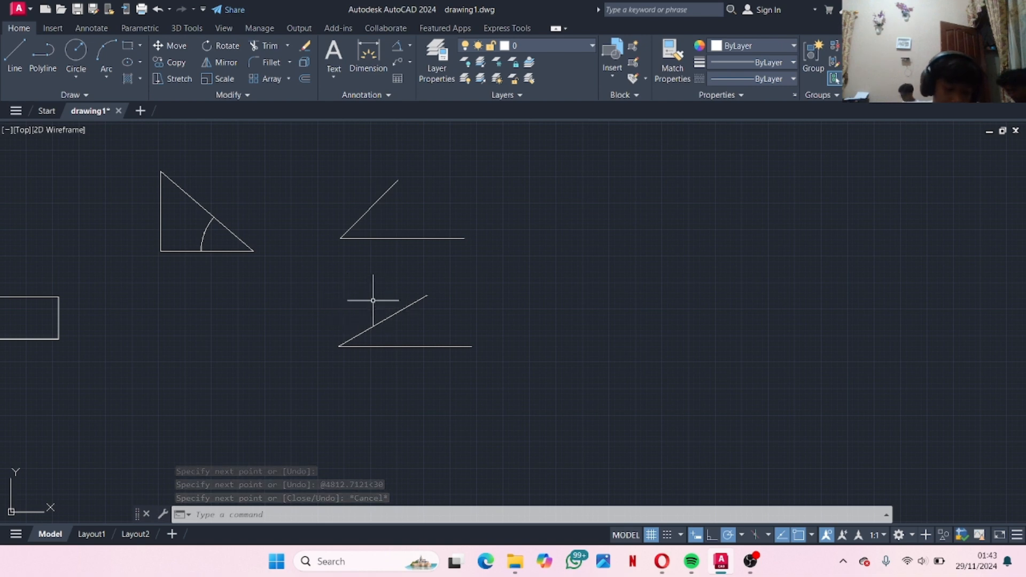
In an empty area, draw a square's left side 4000 mm downward and its bottom side 4000 mm to the right with connected lines
scroll(569, 314, "down", 8)
middle_click_drag(494, 274, 427, 351)
scroll(430, 328, "up", 4)
scroll(436, 321, "up", 3)
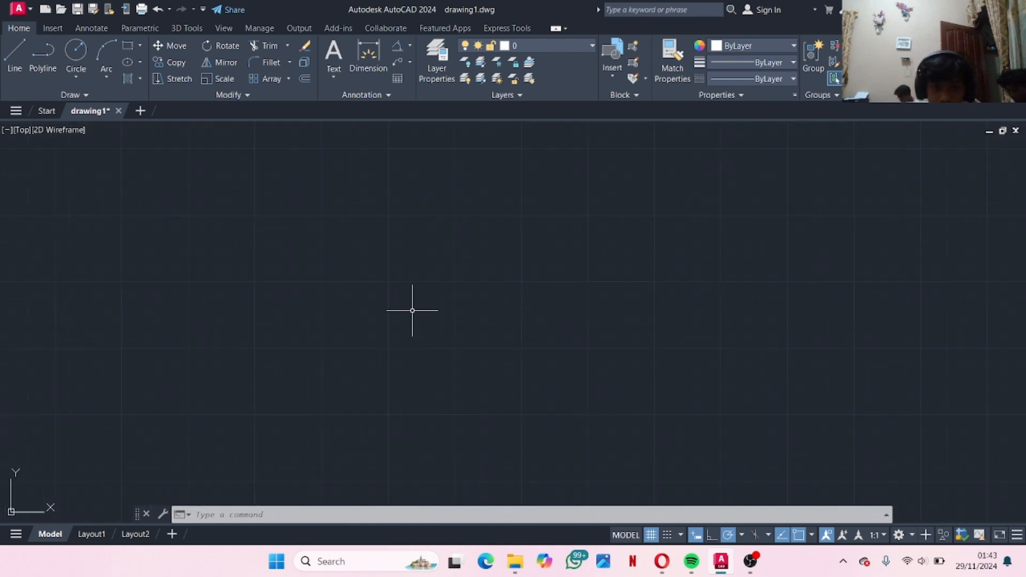
middle_click_drag(426, 330, 422, 300)
middle_click_drag(432, 263, 444, 178)
middle_click_drag(440, 244, 479, 312)
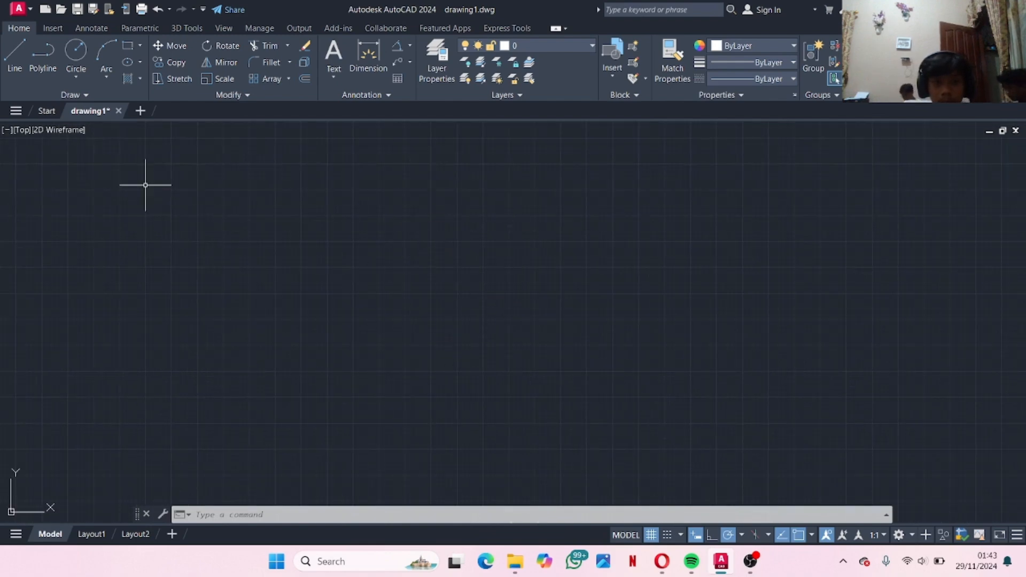
left_click(15, 65)
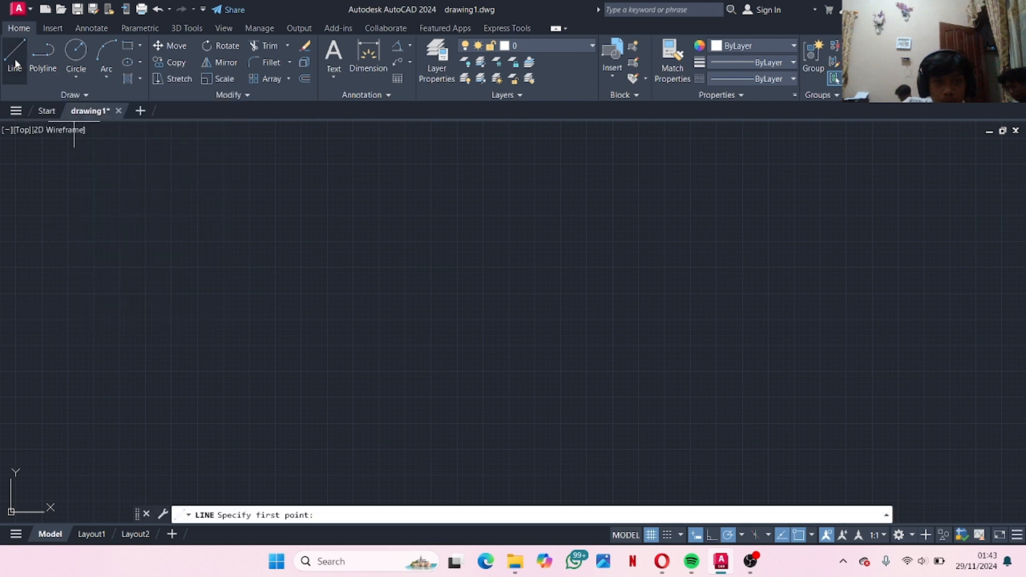
mouse_move(476, 291)
middle_mouse_down()
mouse_move(331, 220)
mouse_move(489, 322)
middle_mouse_up()
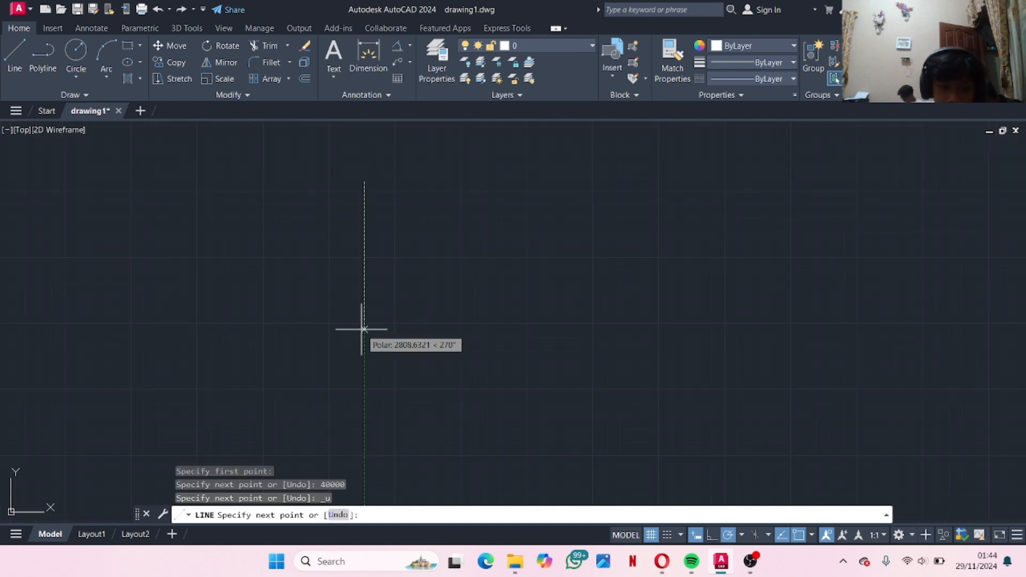
type("4")
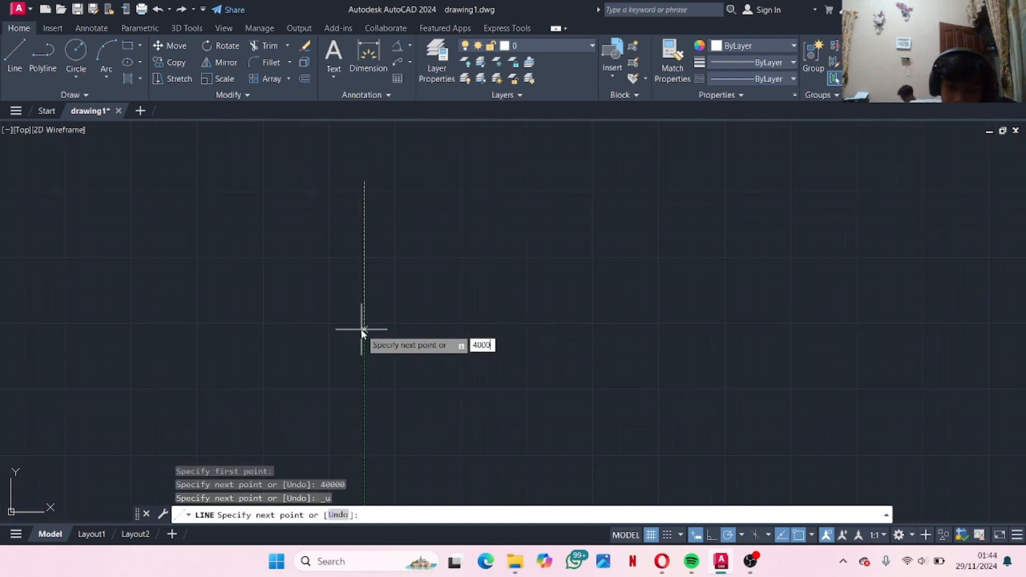
type("000")
key("Return")
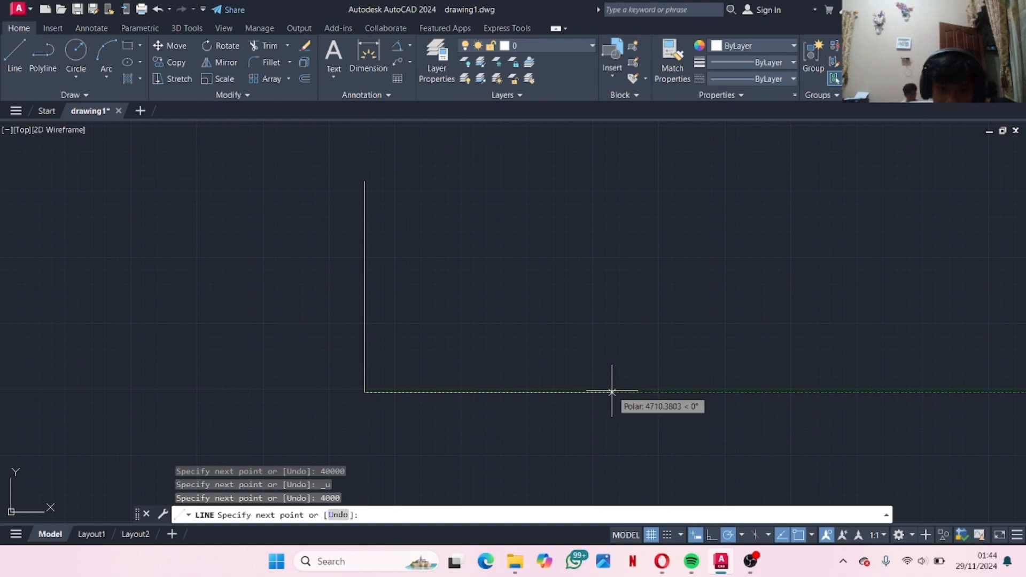
type("40")
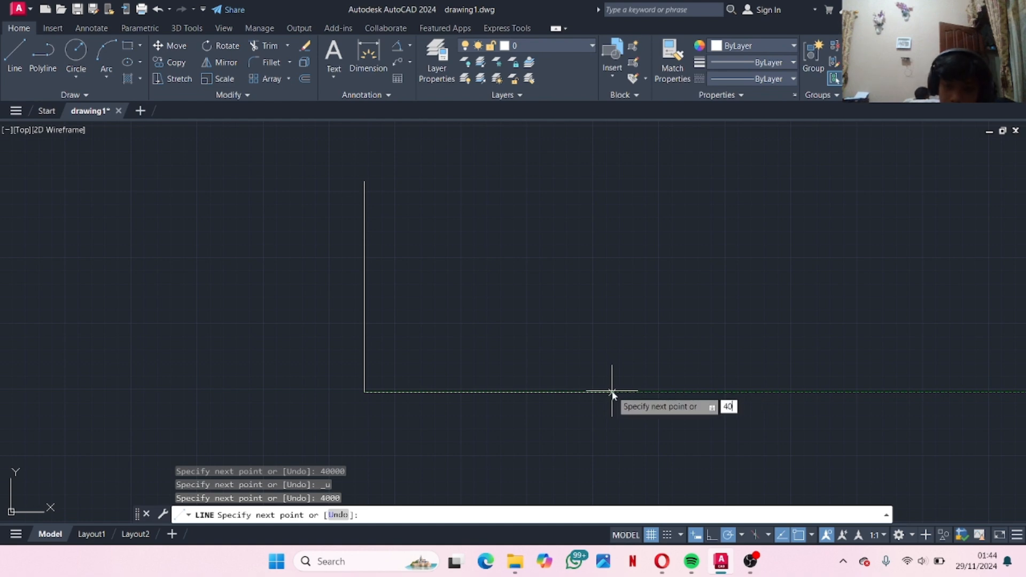
type("00")
key("Return")
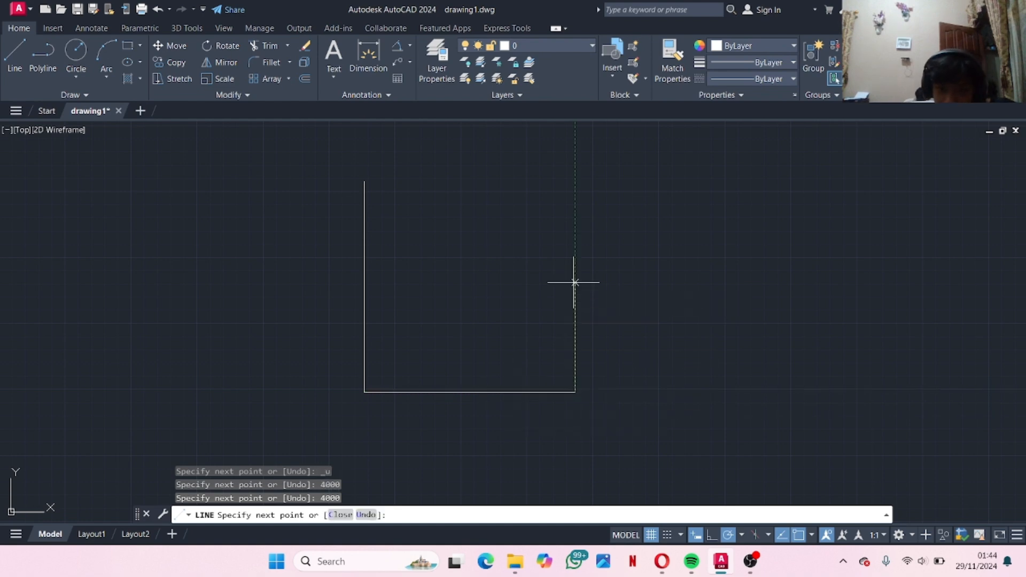
Complete the square with a 4000 mm line upward and a 4000 mm line back left to the start point, and end the Line command
type("4")
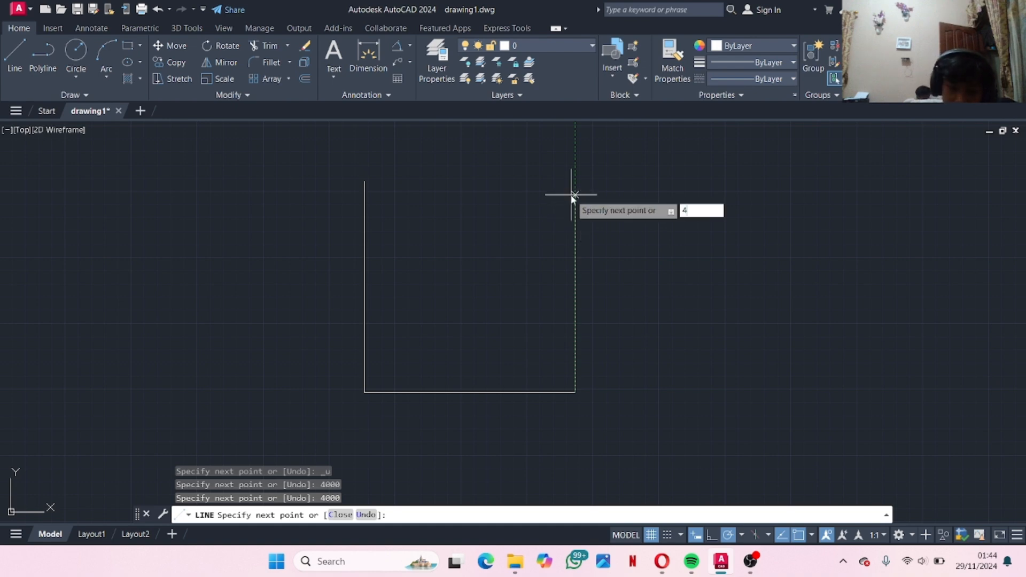
type("000")
key("Return")
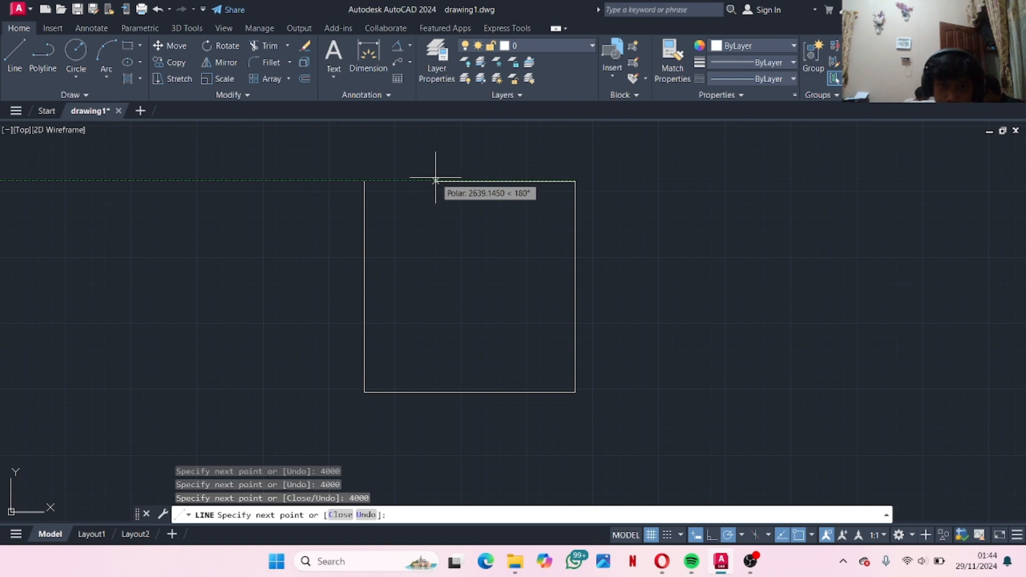
type("400")
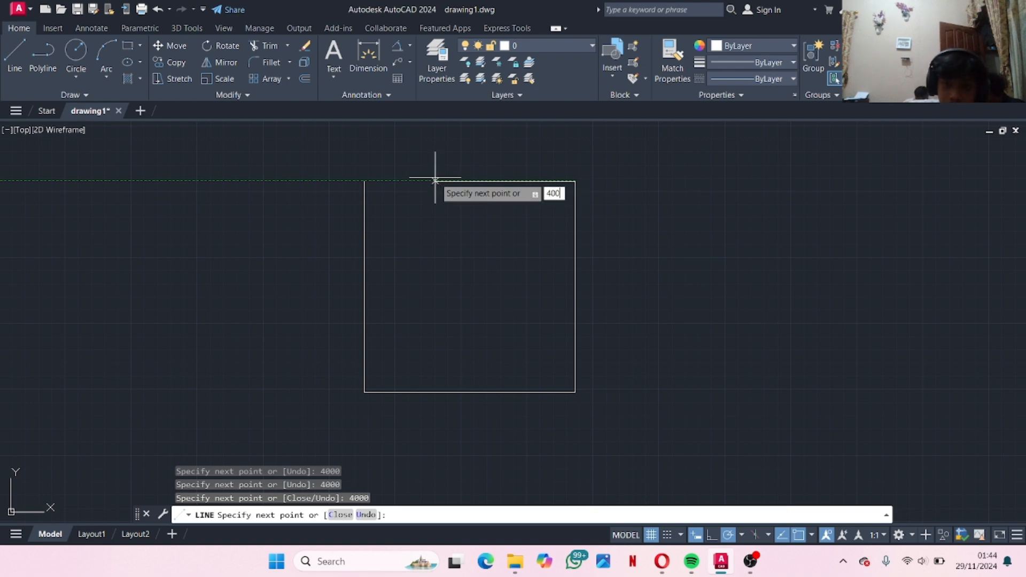
type("0")
key("Return")
key("Escape")
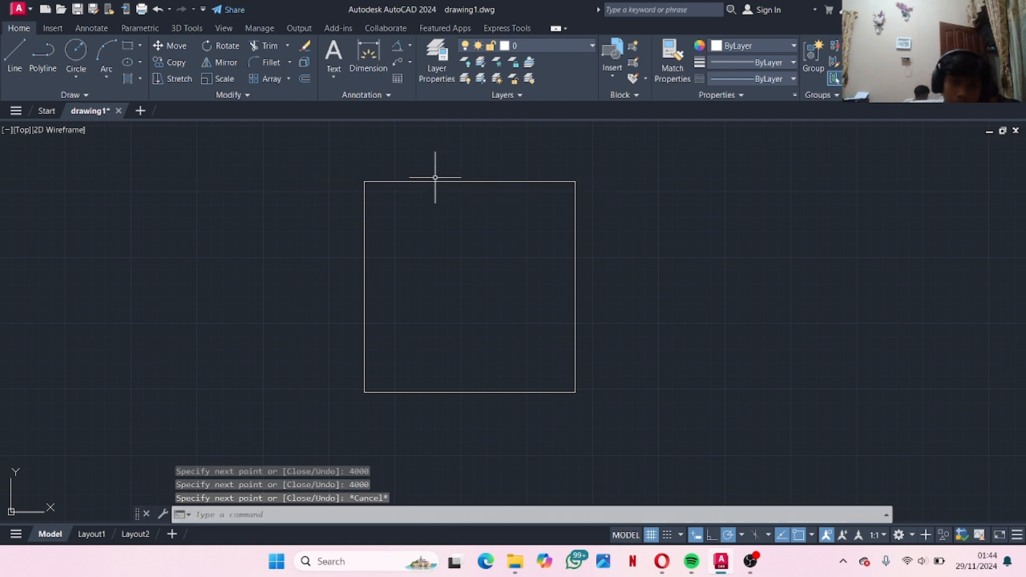
Beside the line-drawn square, level with its top edge, start a polyline square: left side 4000 mm downward, bottom side 4000 mm to the right
scroll(473, 265, "down", 3)
mouse_move(559, 284)
middle_mouse_down()
mouse_move(390, 302)
mouse_move(564, 296)
mouse_move(653, 272)
middle_mouse_up()
scroll(381, 307, "up", 3)
middle_click_drag(568, 256, 560, 320)
mouse_move(530, 282)
middle_mouse_down()
mouse_move(515, 346)
mouse_move(447, 332)
middle_mouse_up()
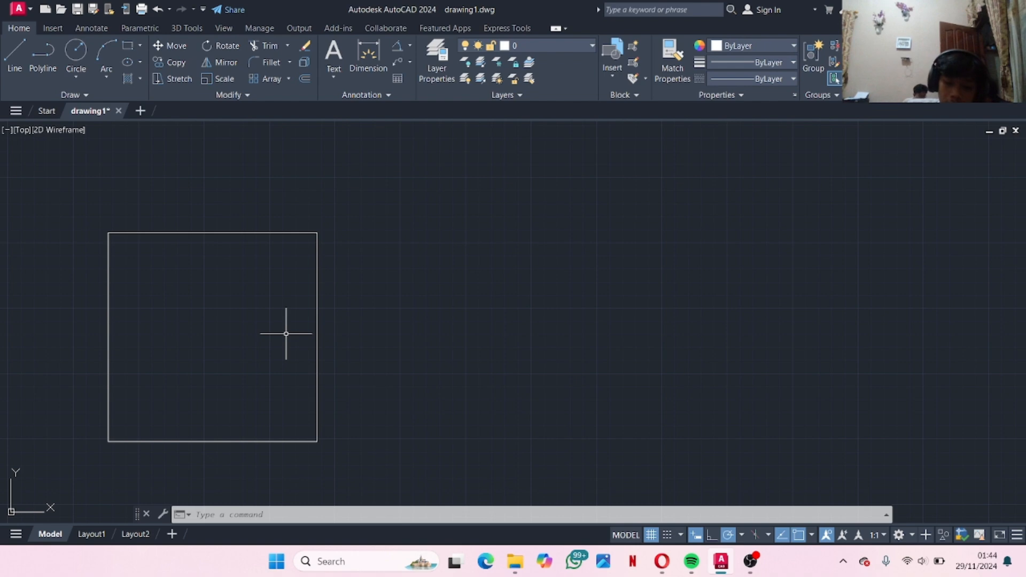
key("Return")
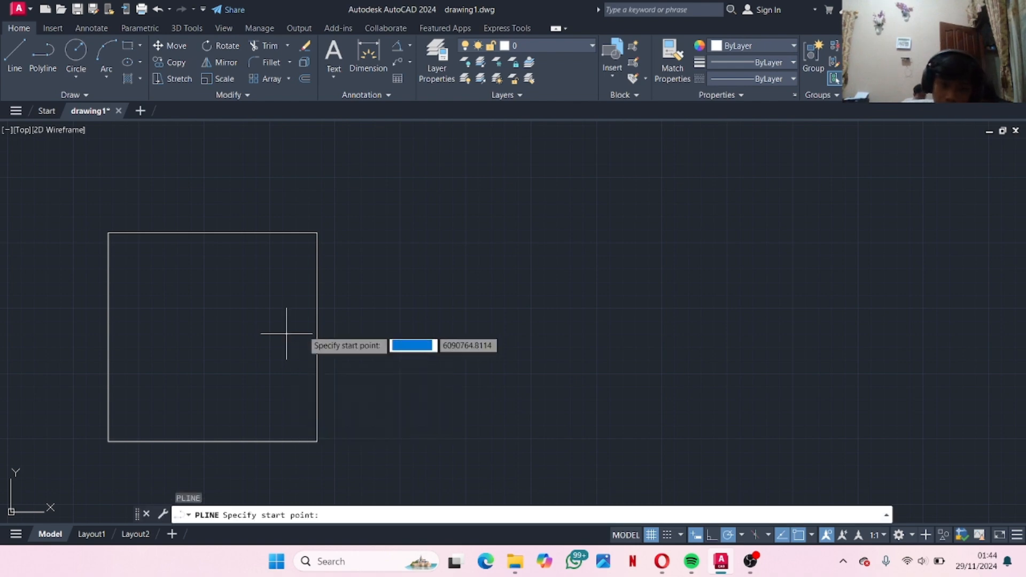
left_click(447, 234)
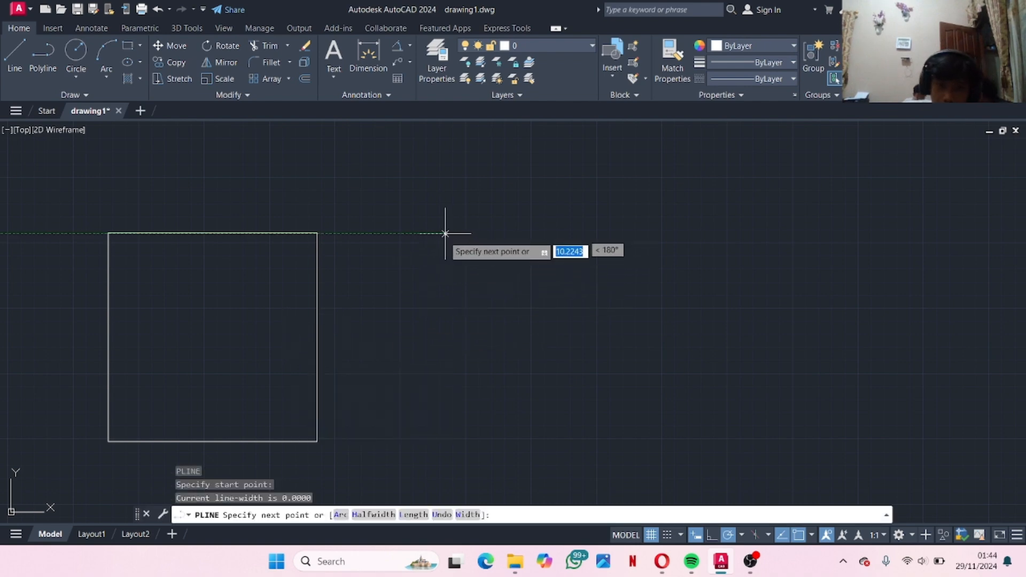
type("4")
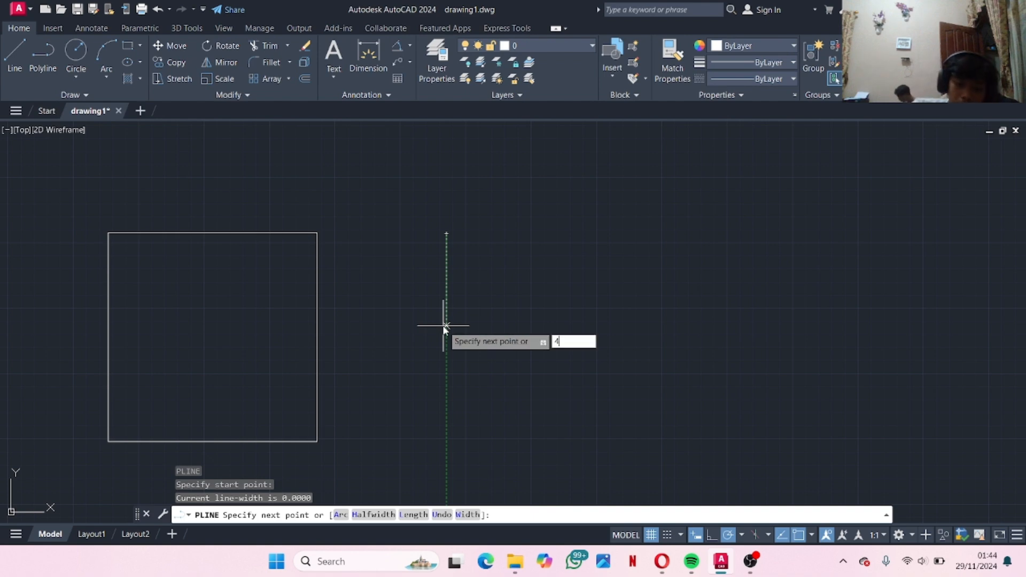
type("000")
key("Return")
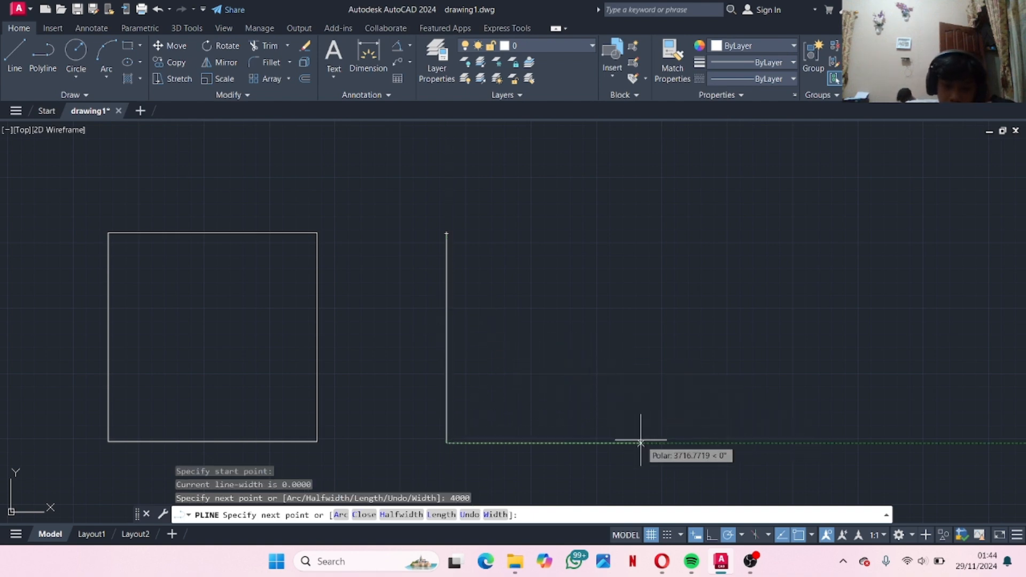
type("4000")
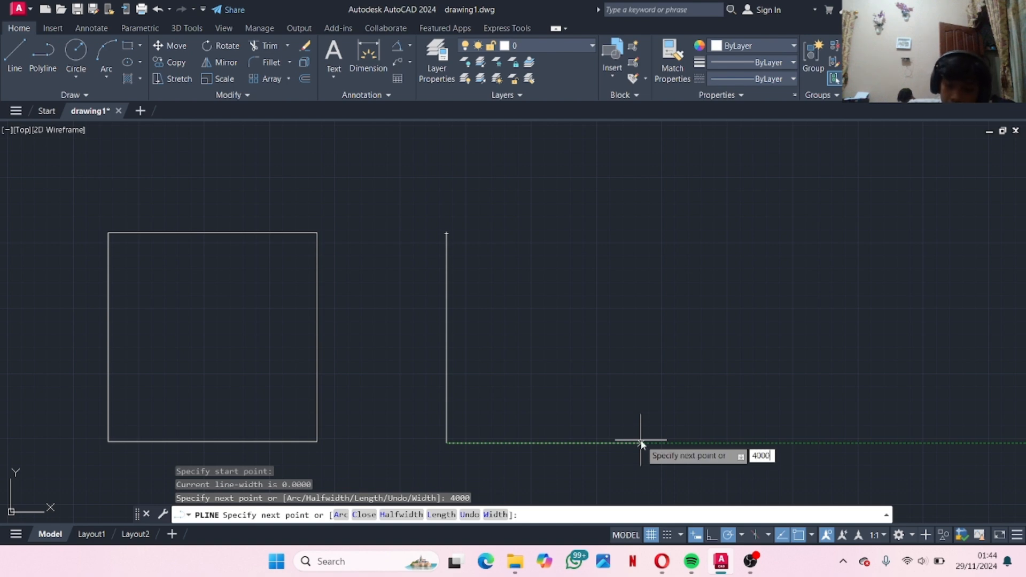
key("Return")
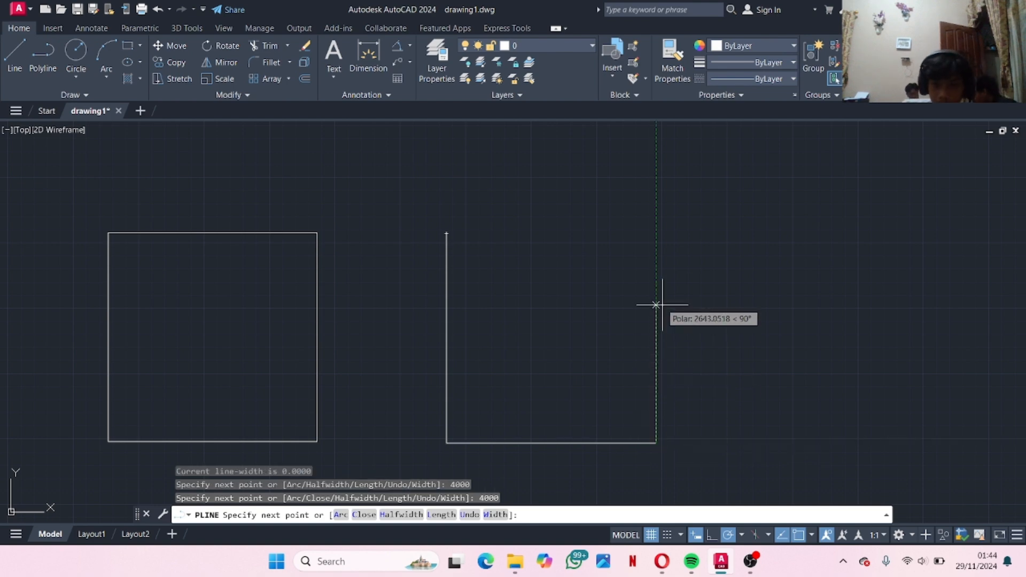
Complete the polyline square with a 4000 mm segment upward and a 4000 mm segment back left, and end the Polyline command
type("400")
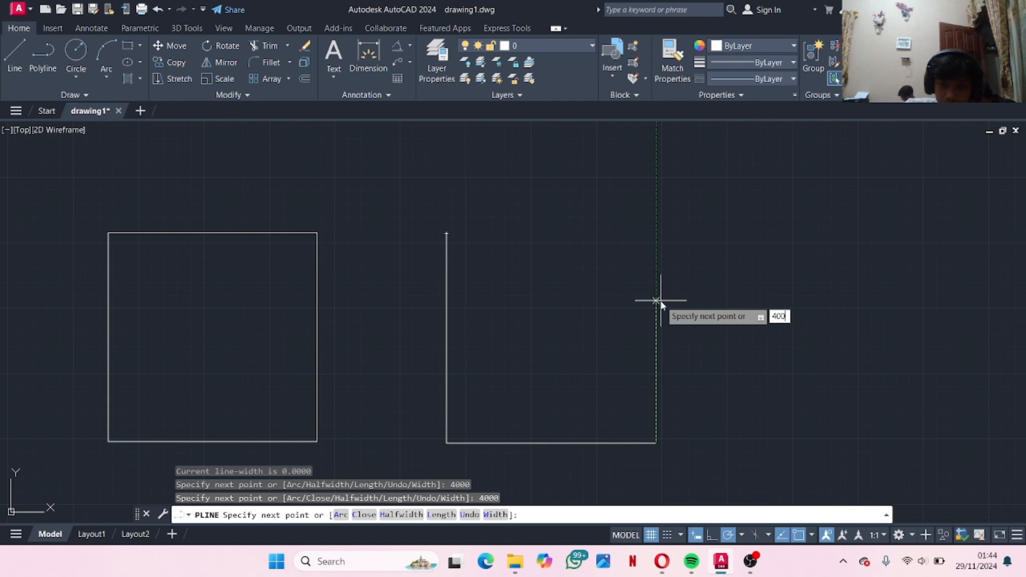
type("0")
key("Return")
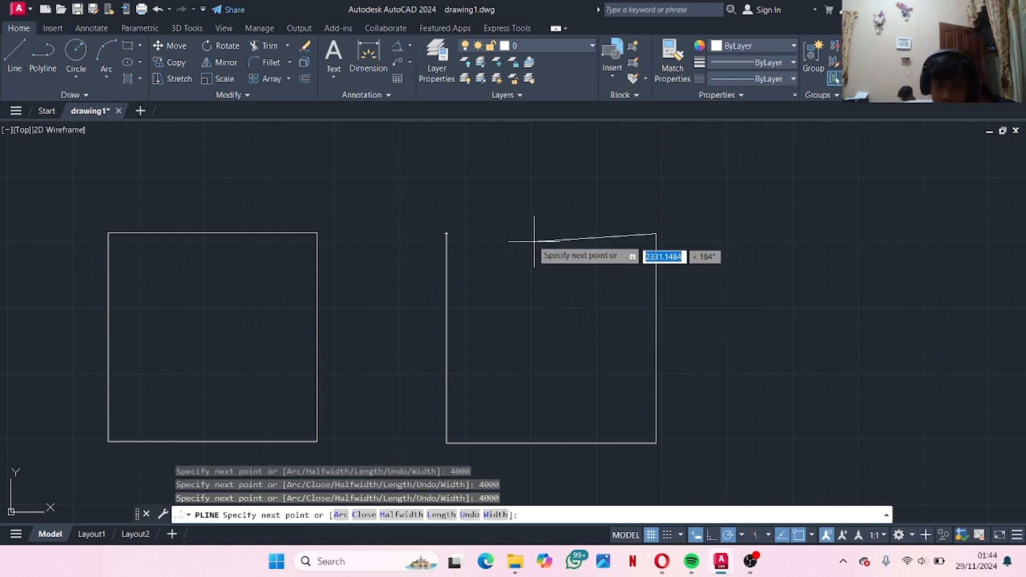
type("400")
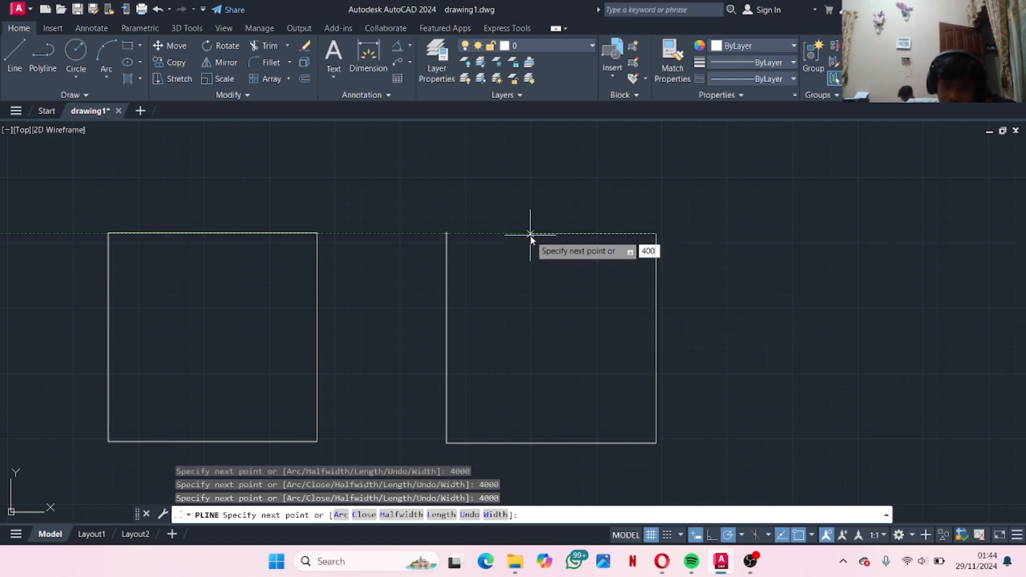
type("0")
key("Return")
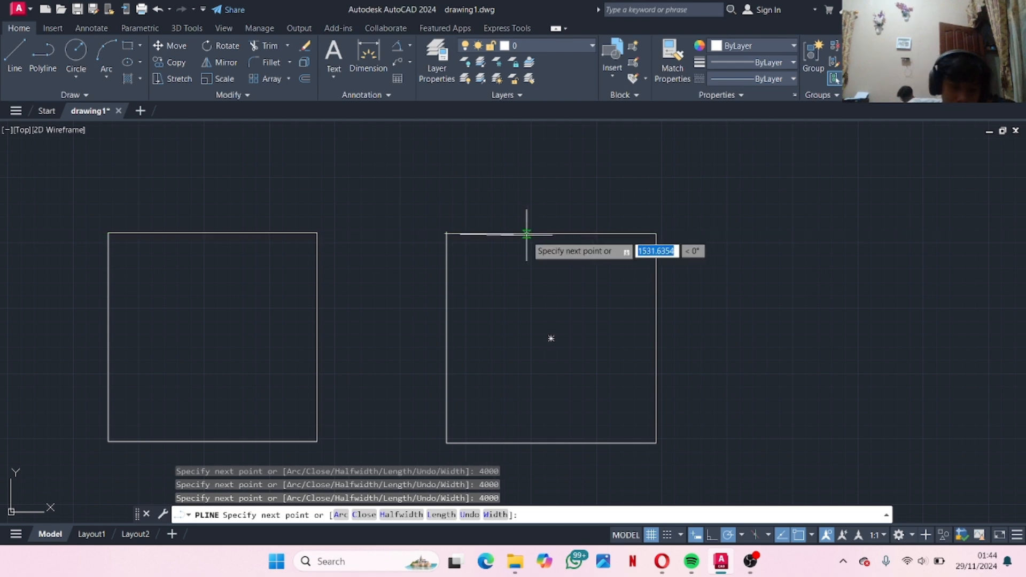
key("Escape")
Compare the two squares by selecting the line-drawn square's right side and the polyline square's right edge, and clear the selection
scroll(527, 234, "down", 4)
middle_click_drag(500, 237, 446, 190)
middle_click_drag(369, 213, 413, 276)
scroll(415, 288, "up", 2)
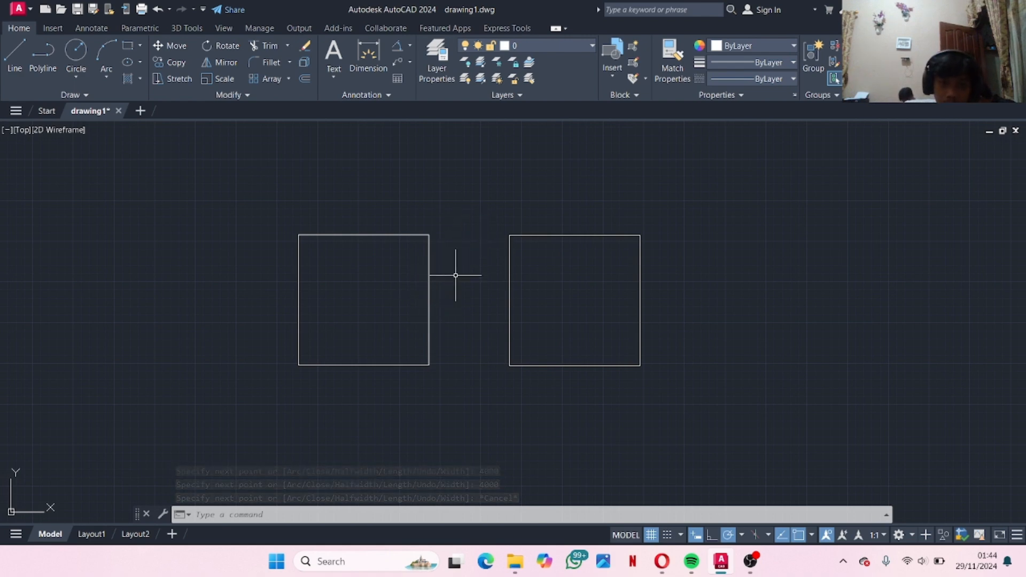
left_click(428, 273)
scroll(417, 291, "up", 4)
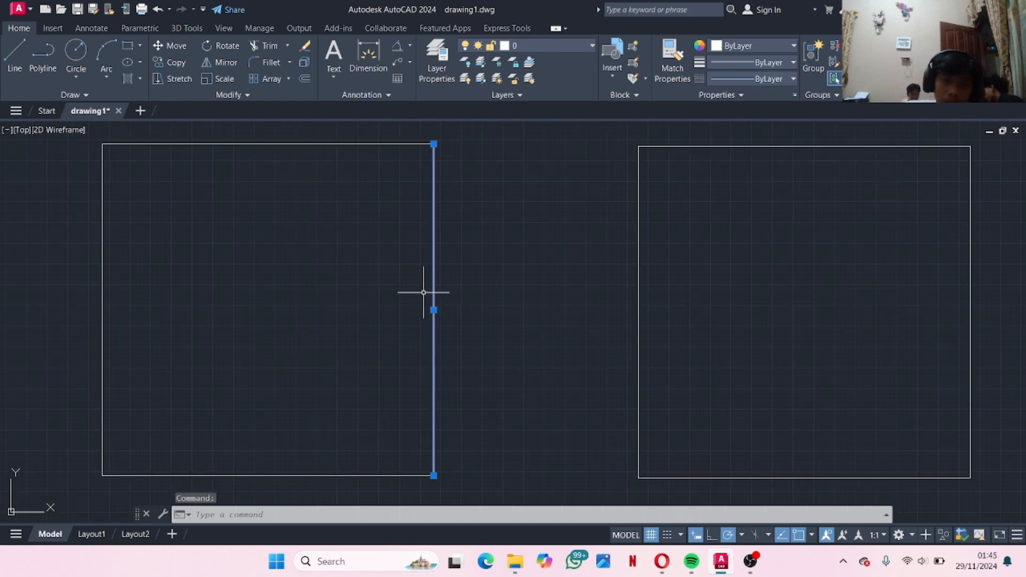
scroll(406, 279, "down", 2)
middle_click_drag(407, 279, 421, 256)
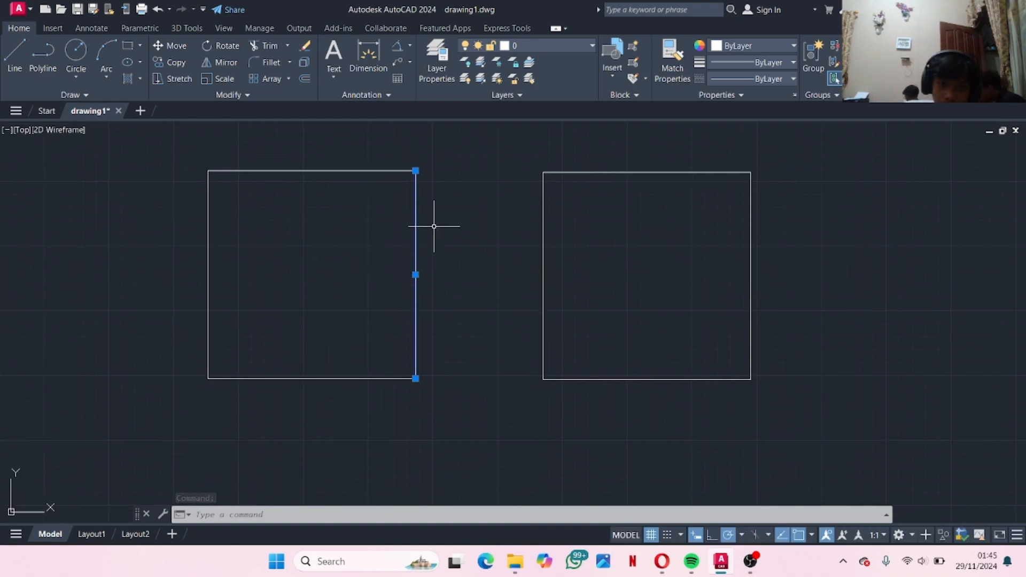
middle_click_drag(412, 229, 334, 273)
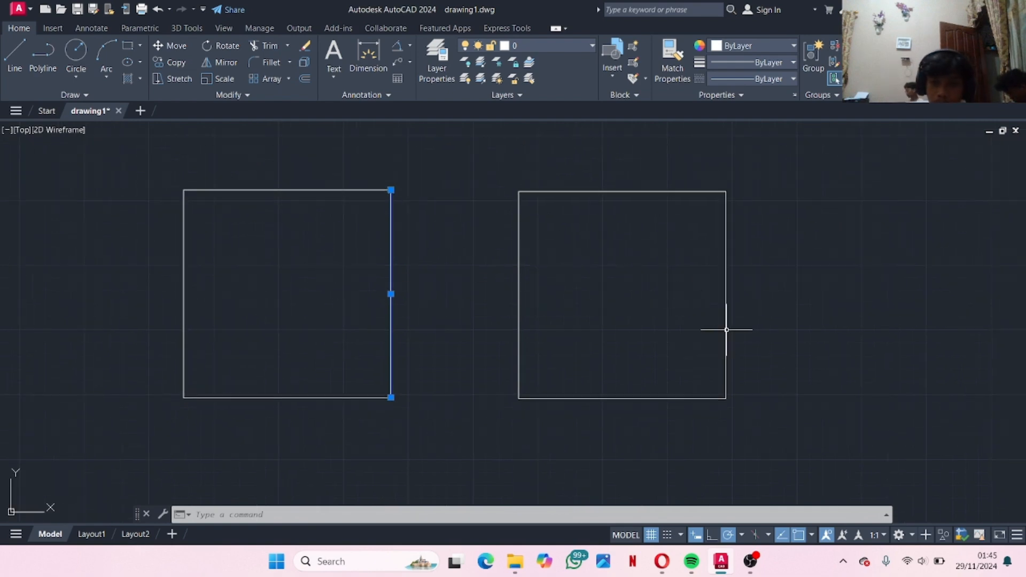
left_click(726, 305)
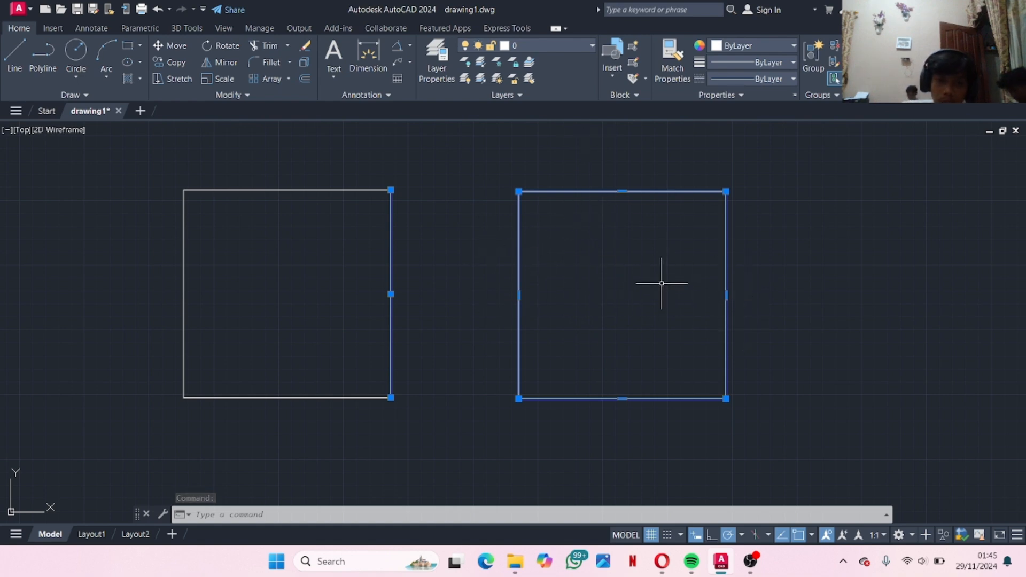
key("Escape")
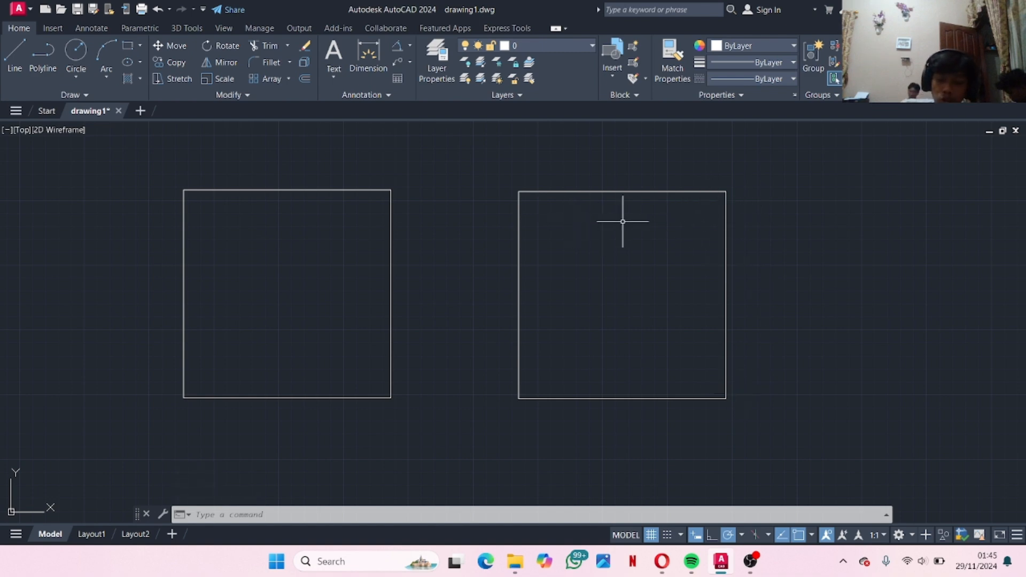
In an empty area beside the squares, draw a circle by centre and radius with a radius of 3000 mm
scroll(580, 342, "down", 2)
middle_click_drag(569, 334, 567, 293)
middle_click_drag(394, 298, 362, 227)
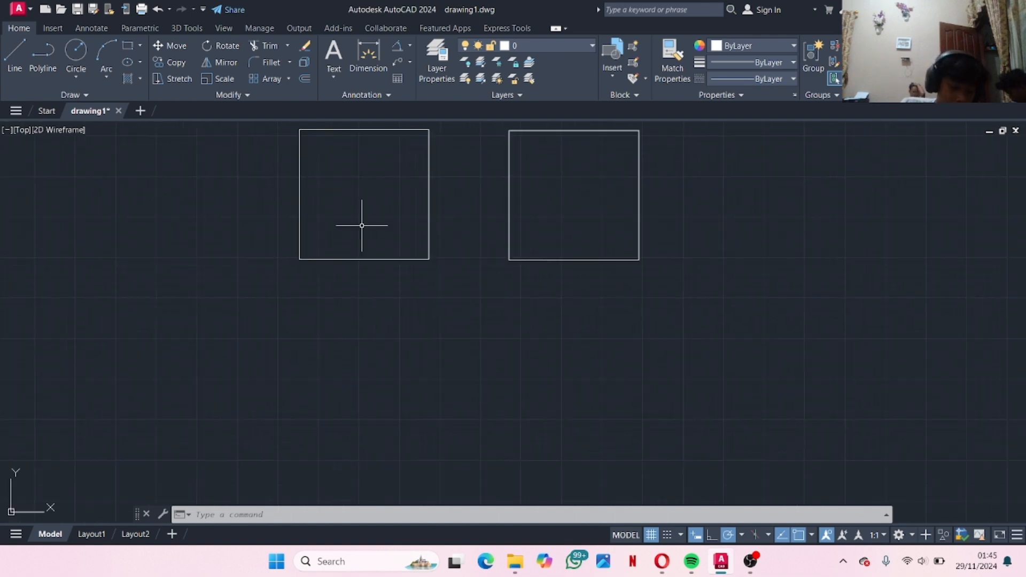
middle_click_drag(479, 340, 243, 168)
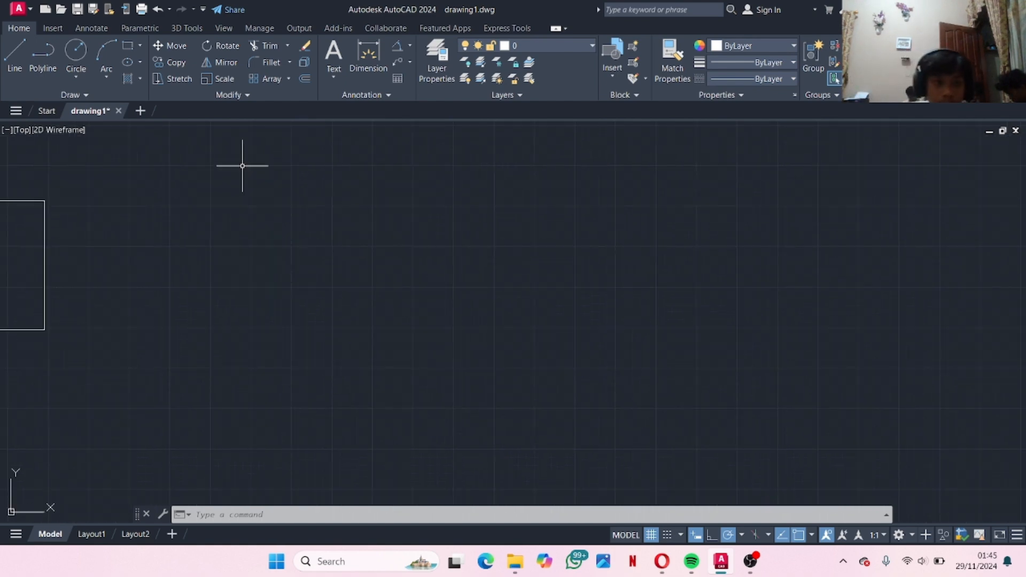
middle_click_drag(284, 232, 225, 230)
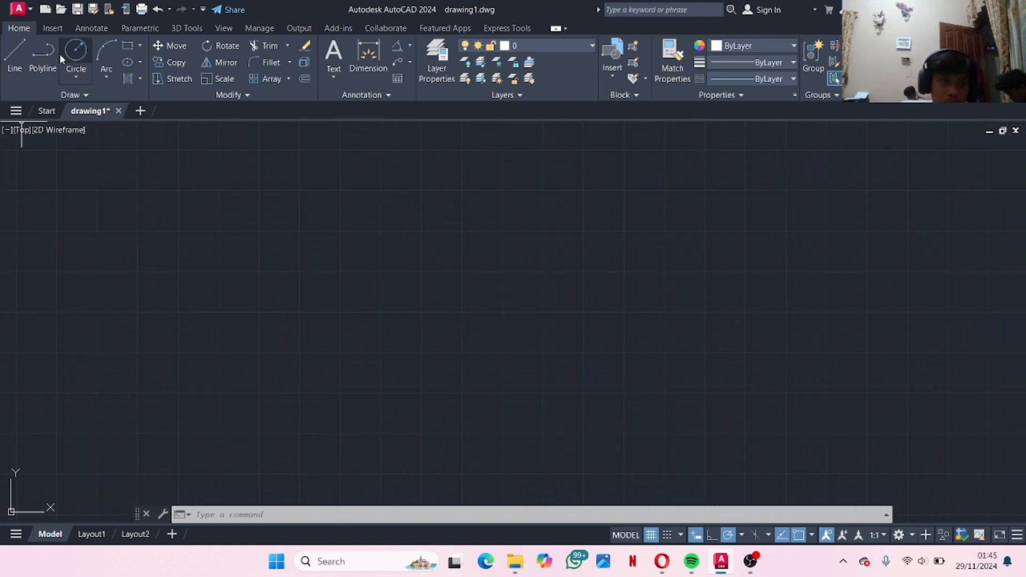
left_click(70, 75)
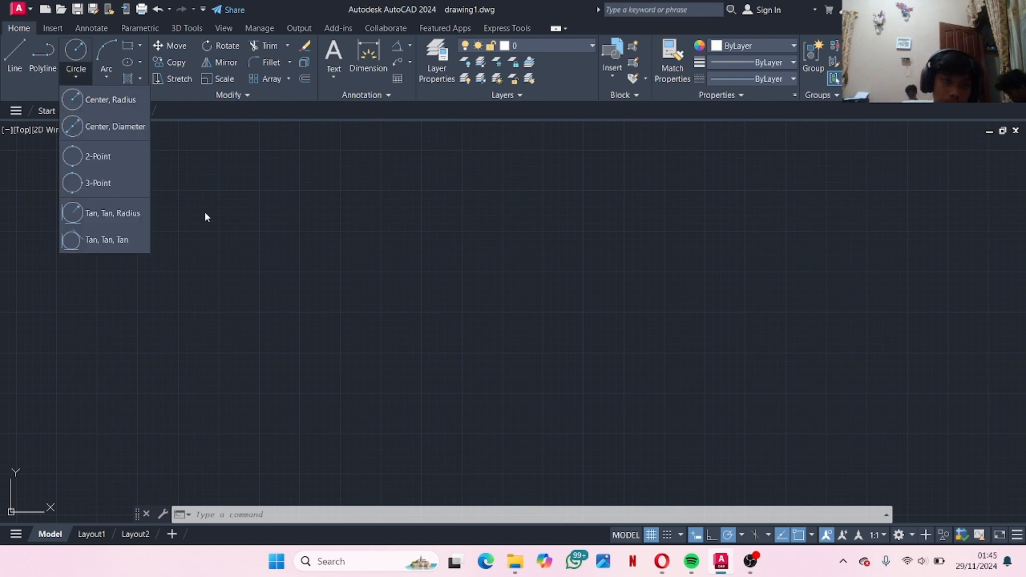
left_click(121, 101)
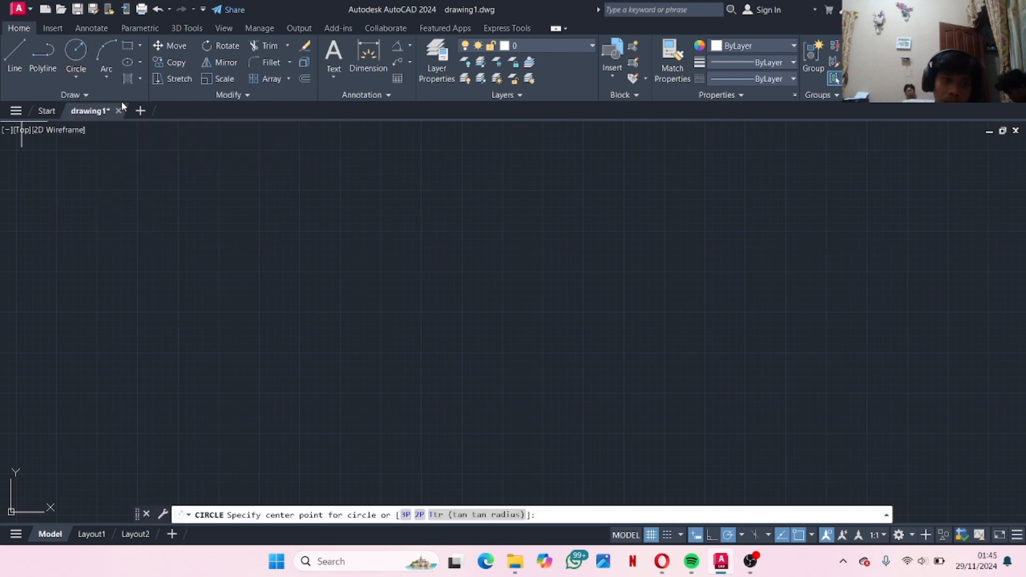
scroll(160, 261, "down", 5)
middle_click_drag(160, 261, 165, 261)
scroll(224, 256, "up", 2)
left_click(244, 262)
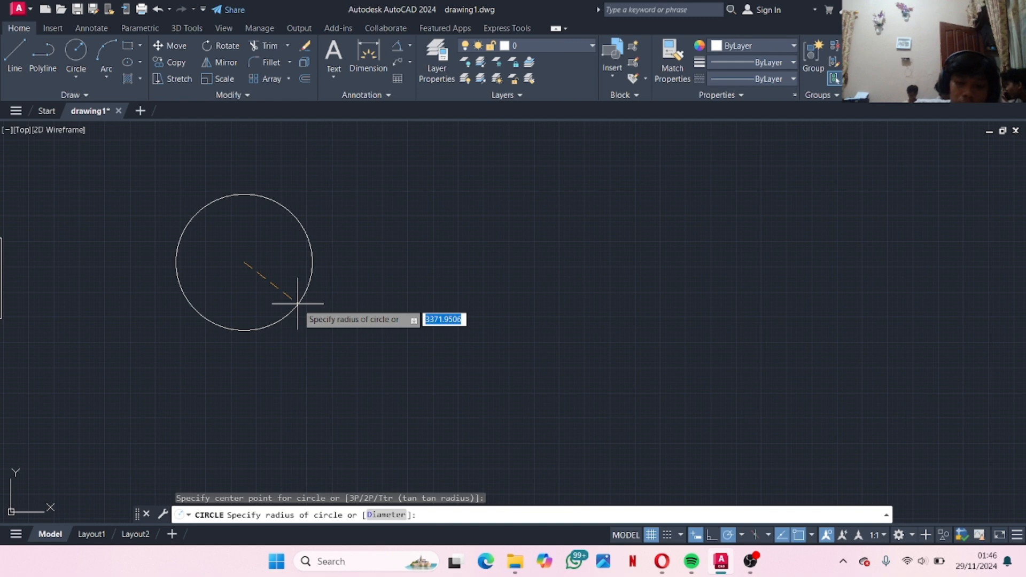
type("3000")
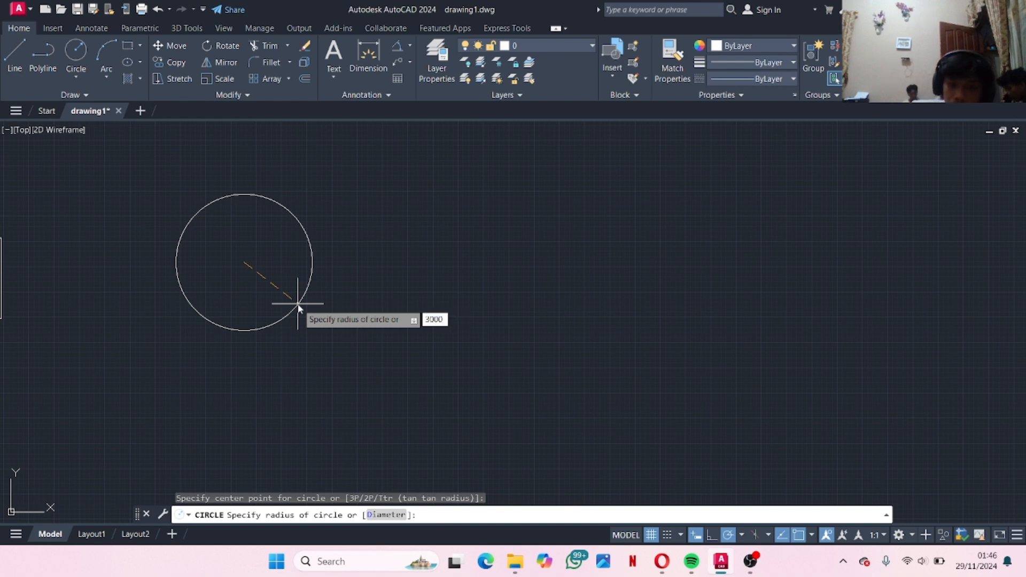
key("Return")
Draw a second circle to the right of the first by centre and diameter, with a diameter of 6000 mm
scroll(395, 260, "down", 3)
middle_click_drag(403, 256, 312, 285)
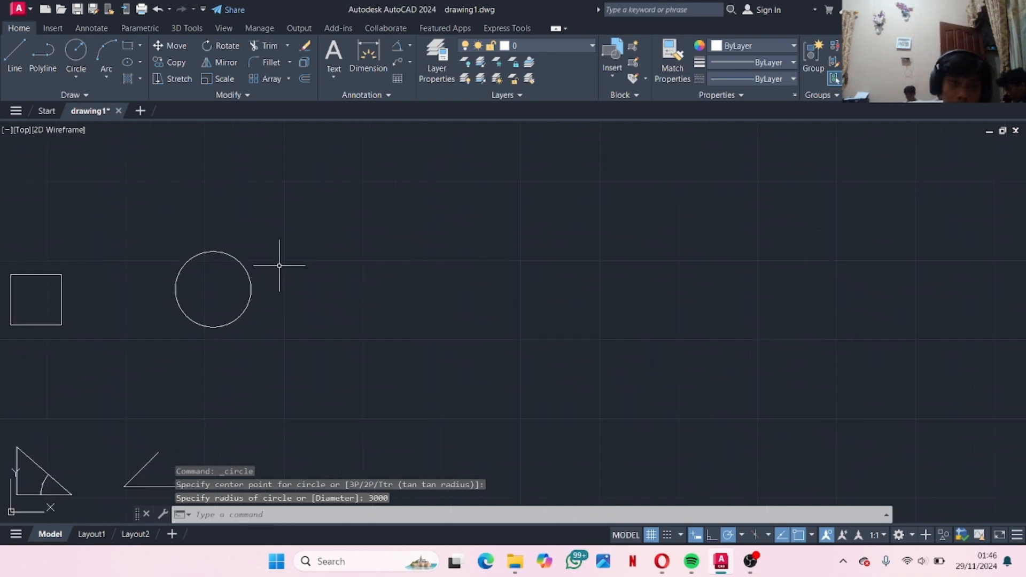
left_click(81, 70)
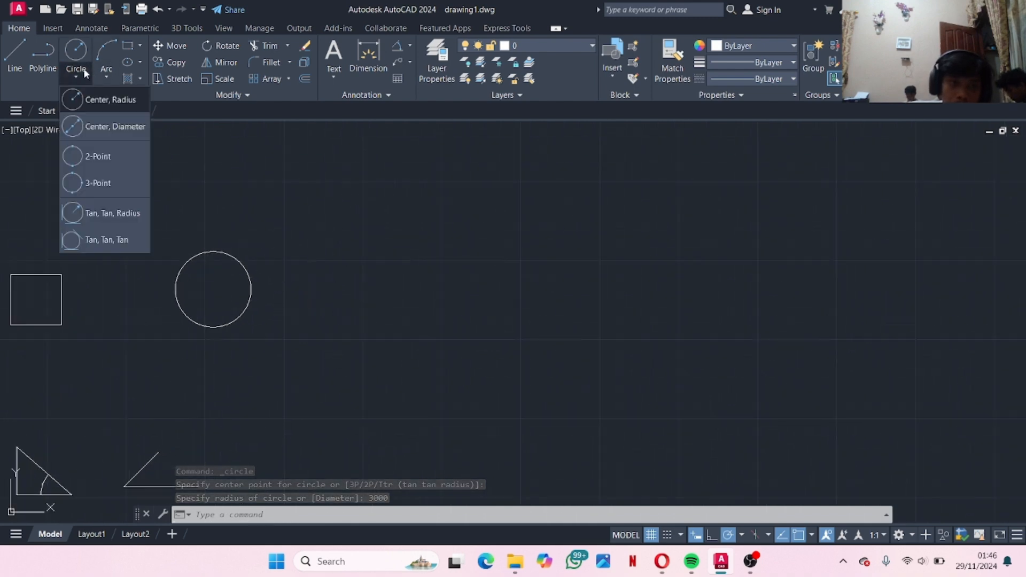
left_click(109, 127)
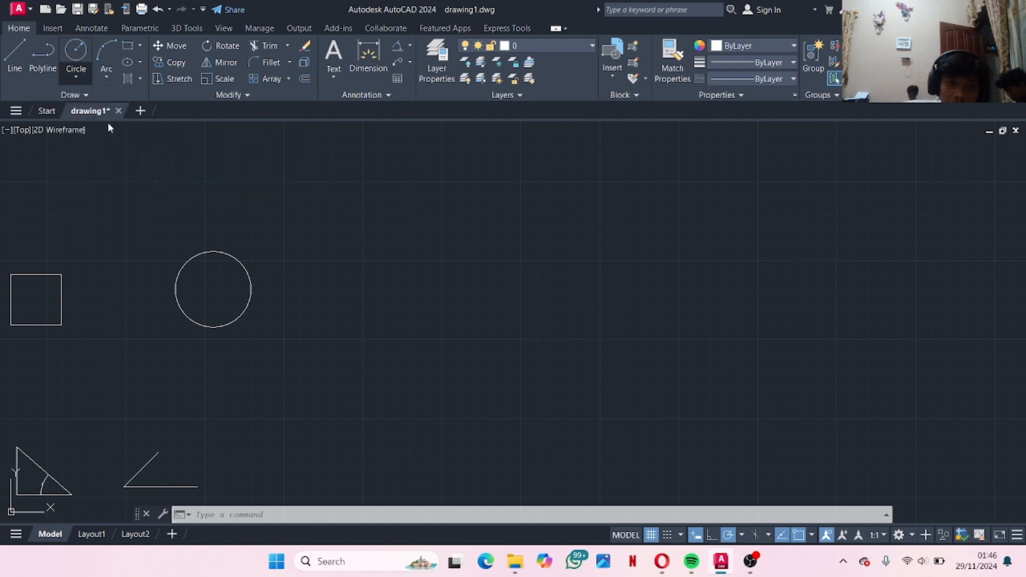
left_click(338, 287)
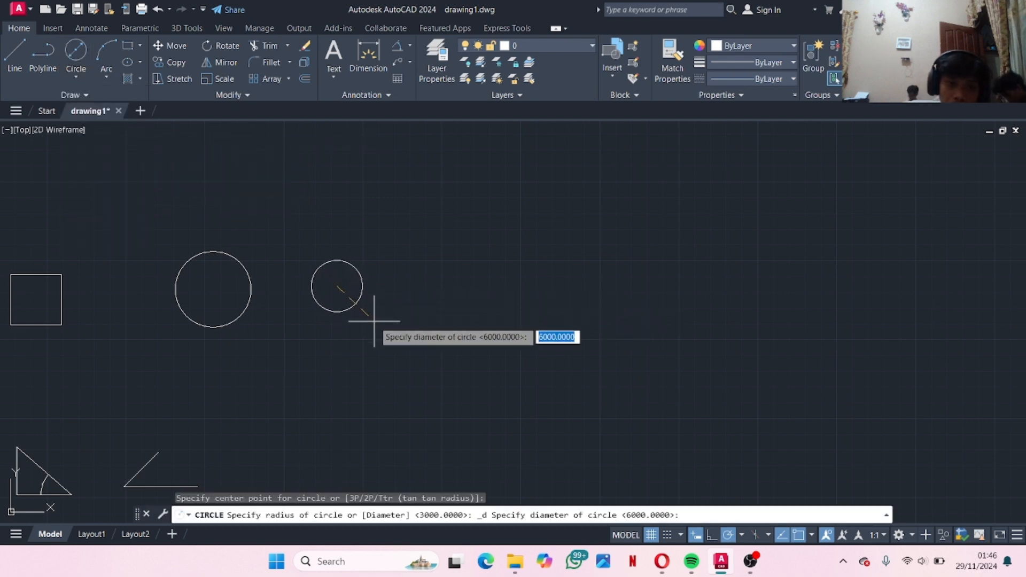
type("60")
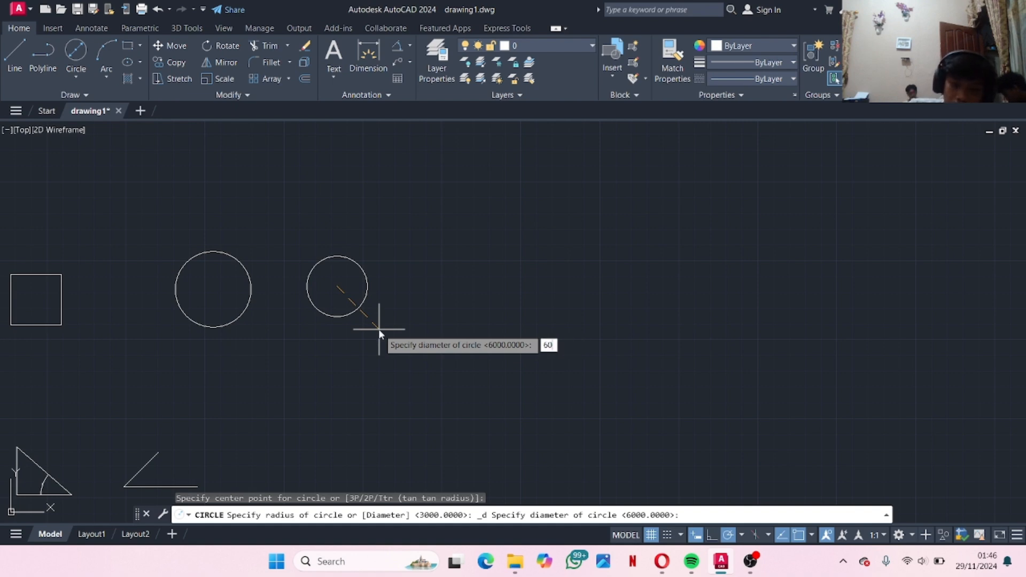
key("Return")
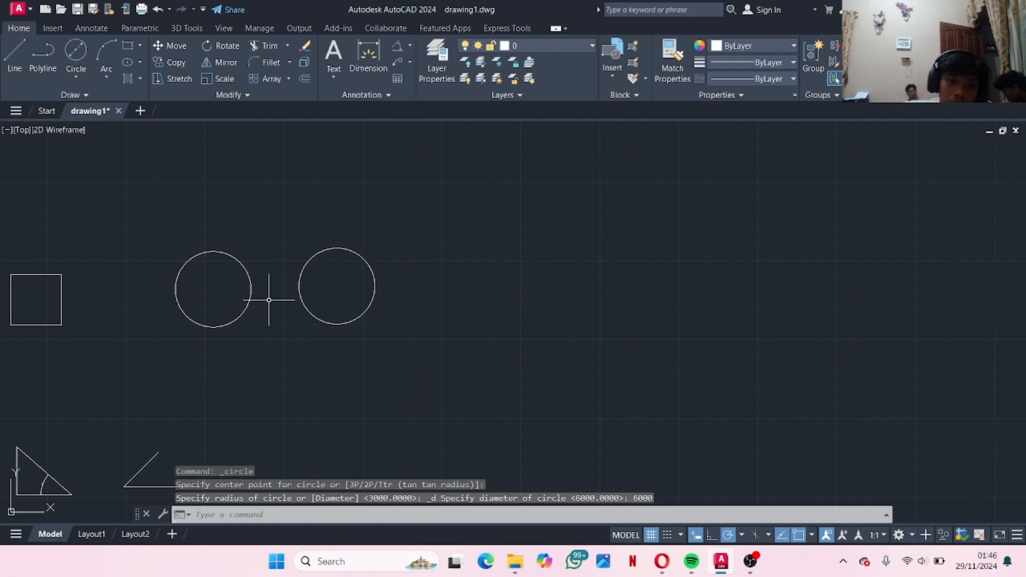
Select the second circle, drawn by diameter, with a crossing window around it
middle_click_drag(218, 312, 200, 251)
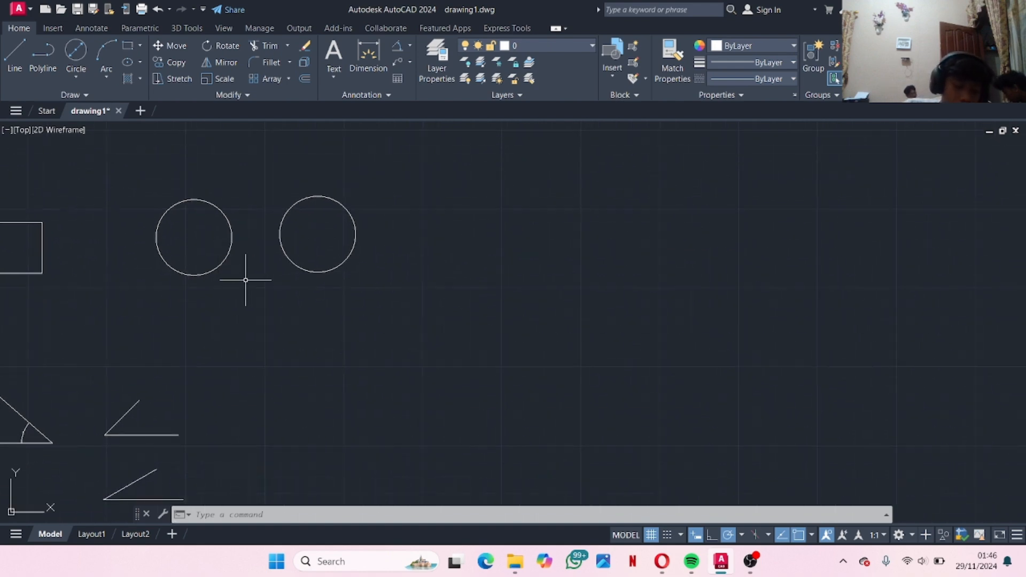
scroll(307, 285, "down", 2)
mouse_move(334, 254)
middle_mouse_down()
mouse_move(178, 280)
mouse_move(257, 296)
middle_mouse_up()
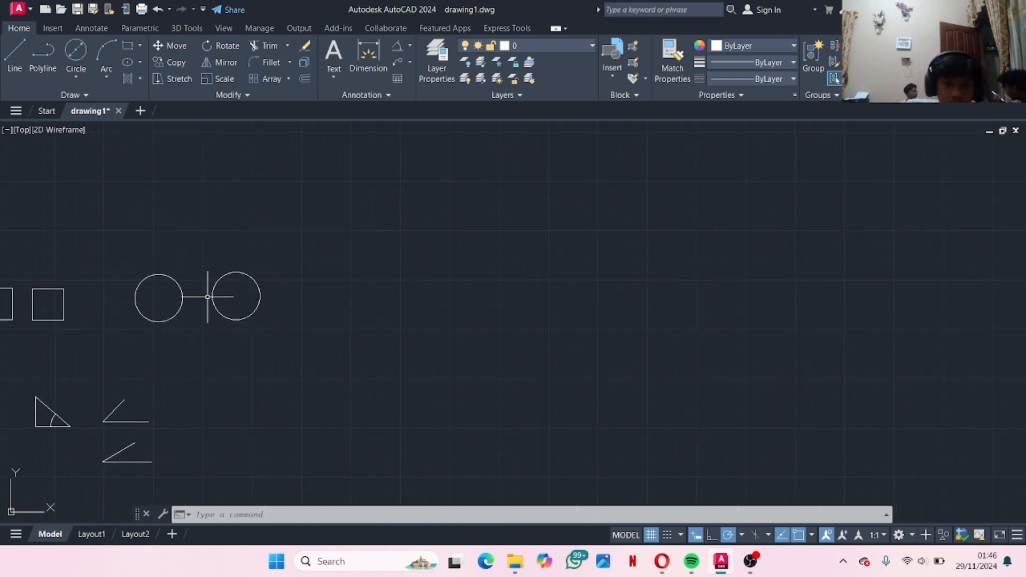
mouse_move(199, 316)
middle_mouse_down()
mouse_move(229, 325)
mouse_move(260, 292)
middle_mouse_up()
scroll(278, 272, "up", 4)
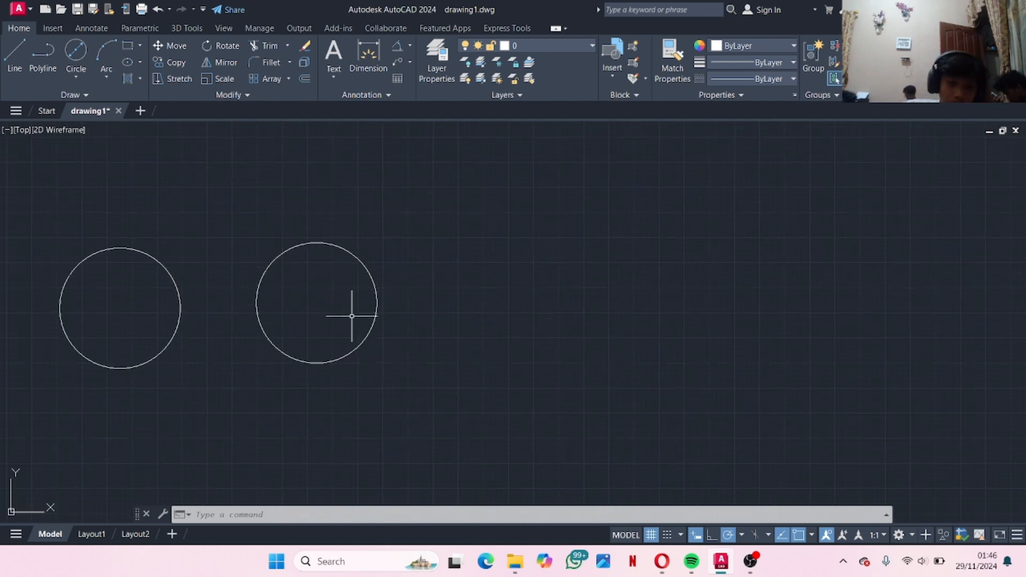
left_click(465, 175)
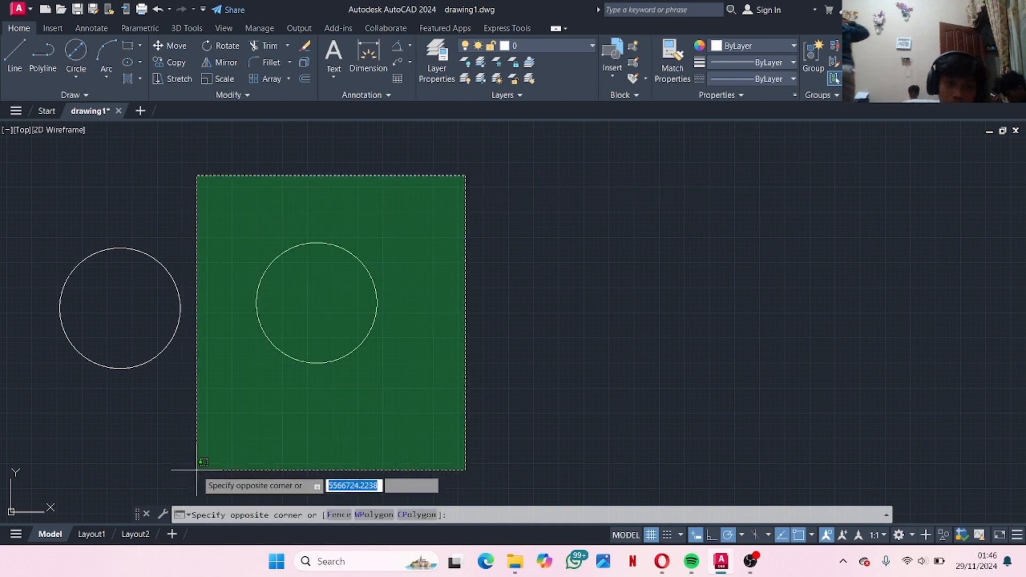
left_click(217, 433)
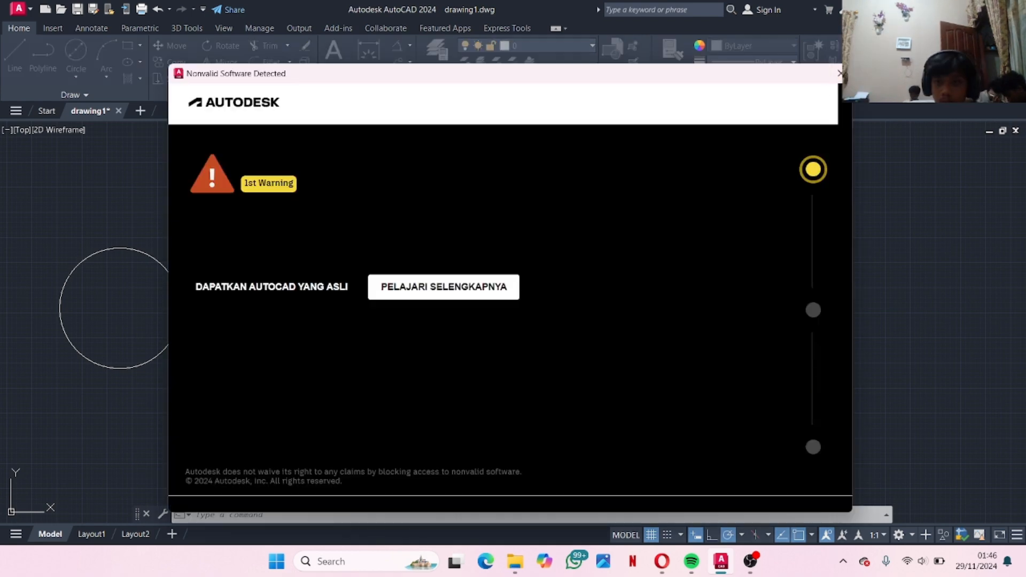
Dismiss the software warning and move the selected diameter-drawn circle about 21000 mm to the right into empty space
left_click(836, 72)
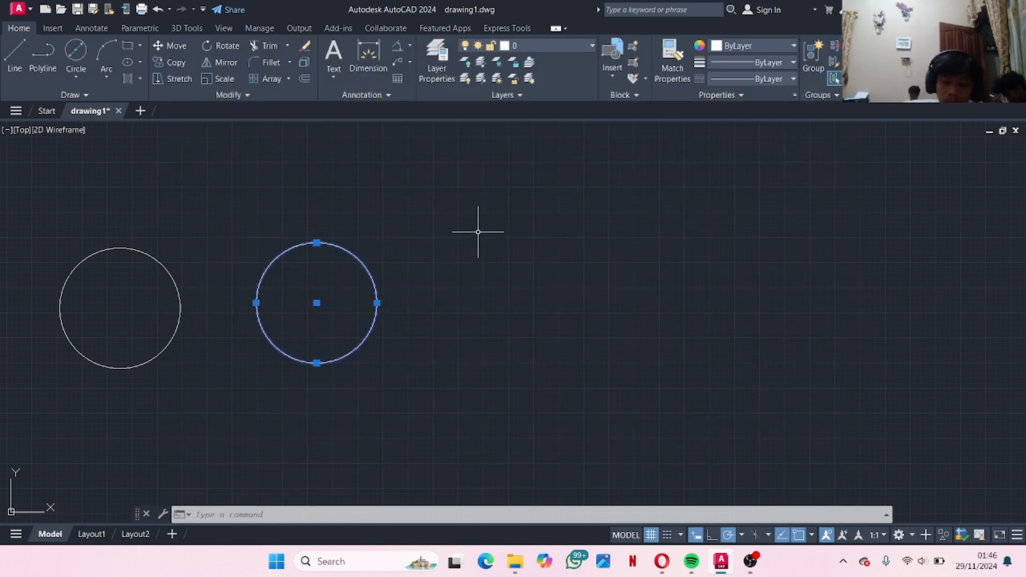
type("move")
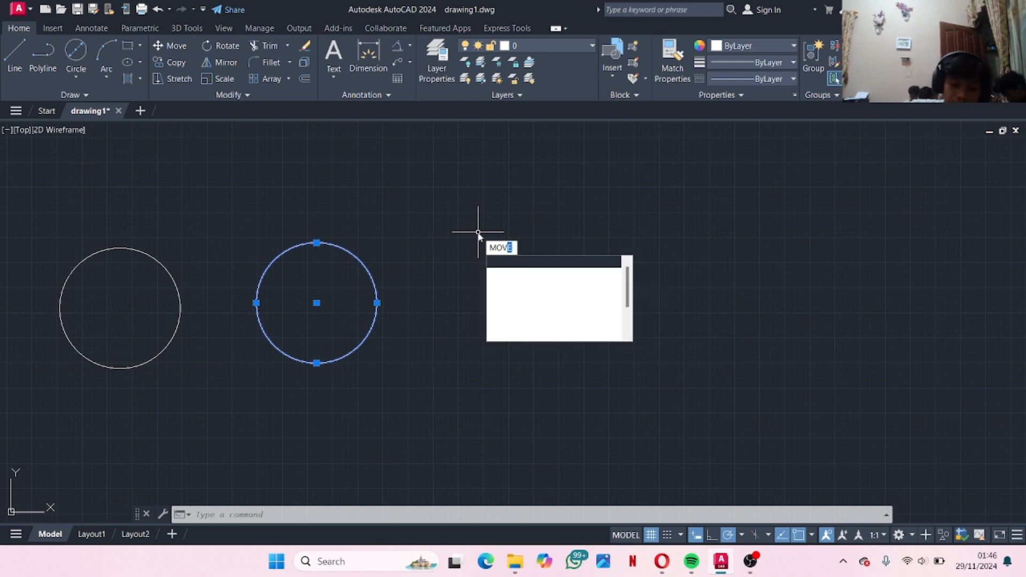
key("Return")
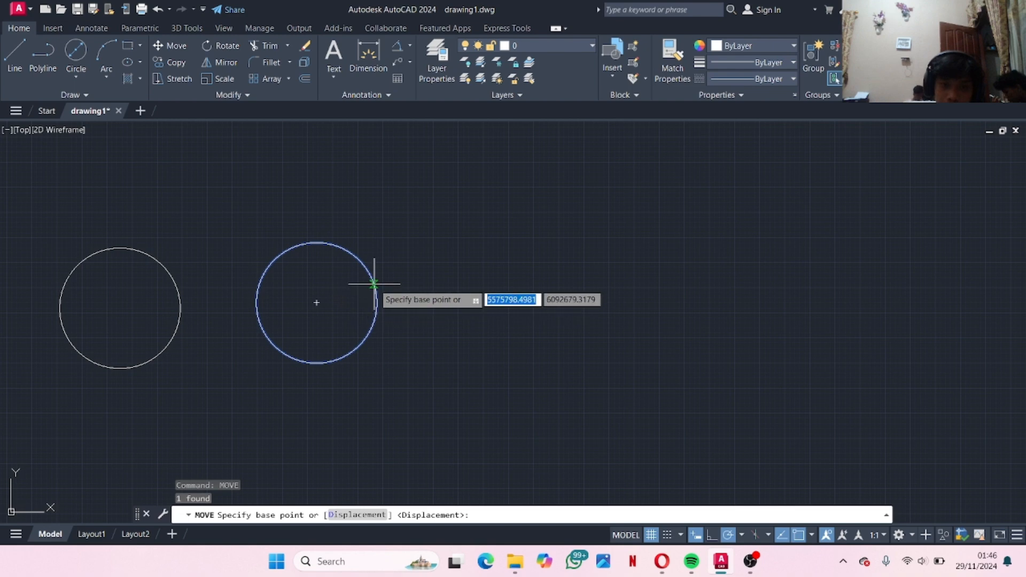
left_click(331, 286)
middle_click_drag(612, 275, 313, 286)
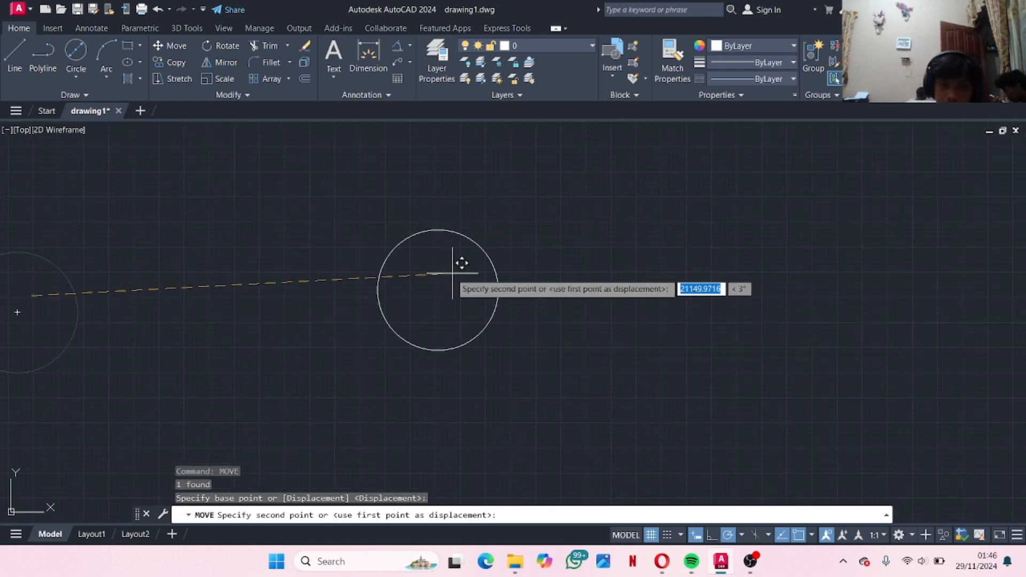
left_click(448, 294)
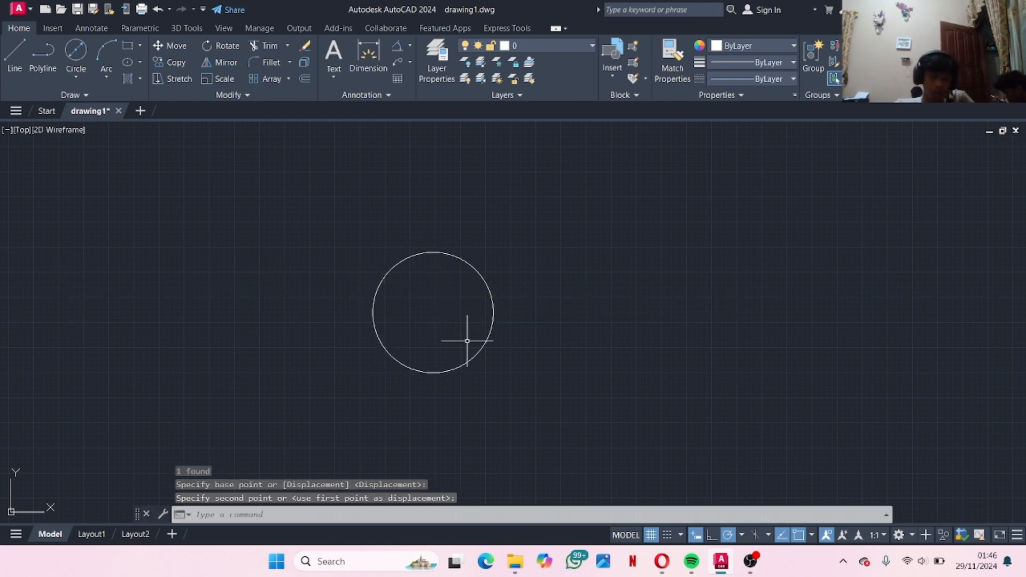
Mirror the right triangle and its angle arc across the triangle's vertical side, keeping the source objects
scroll(377, 342, "down", 4)
middle_click_drag(376, 342, 514, 298)
scroll(353, 366, "up", 5)
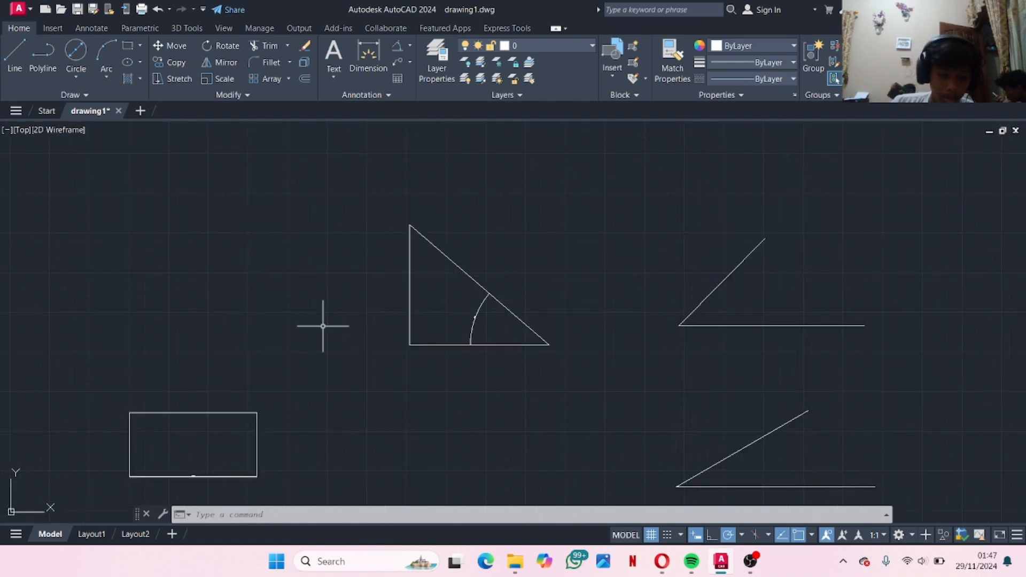
middle_click_drag(400, 292, 421, 305)
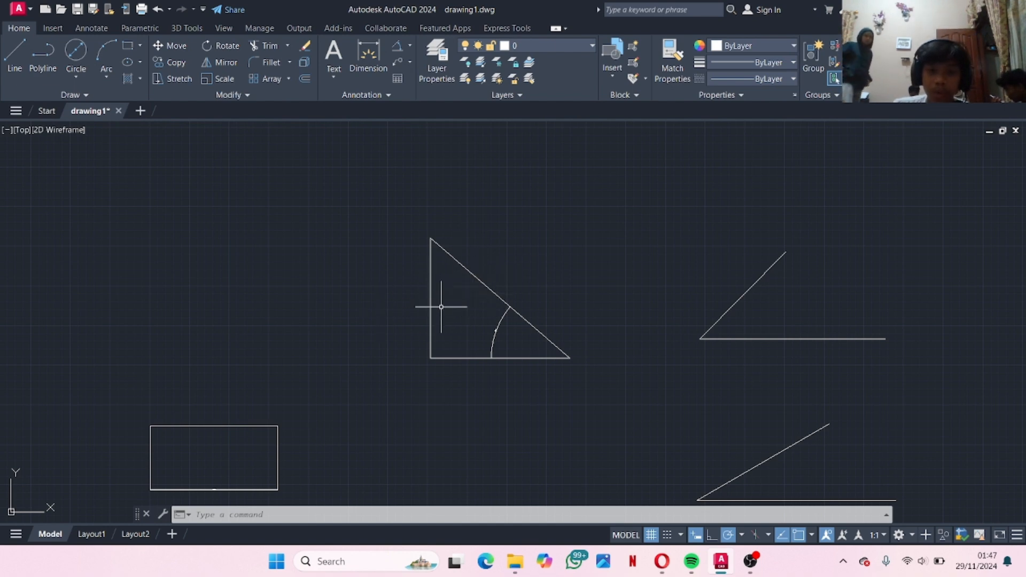
left_click(644, 189)
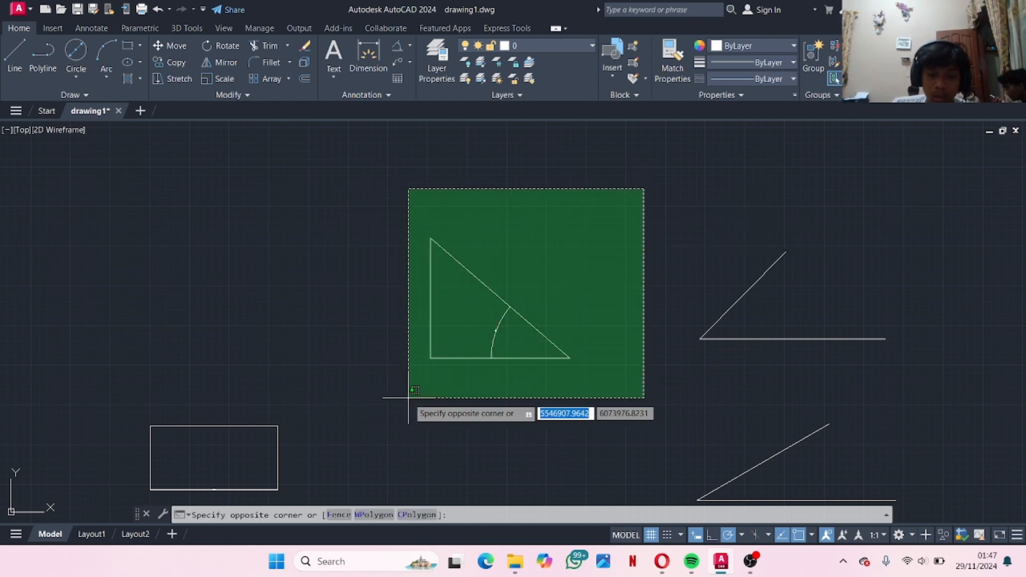
left_click(563, 213)
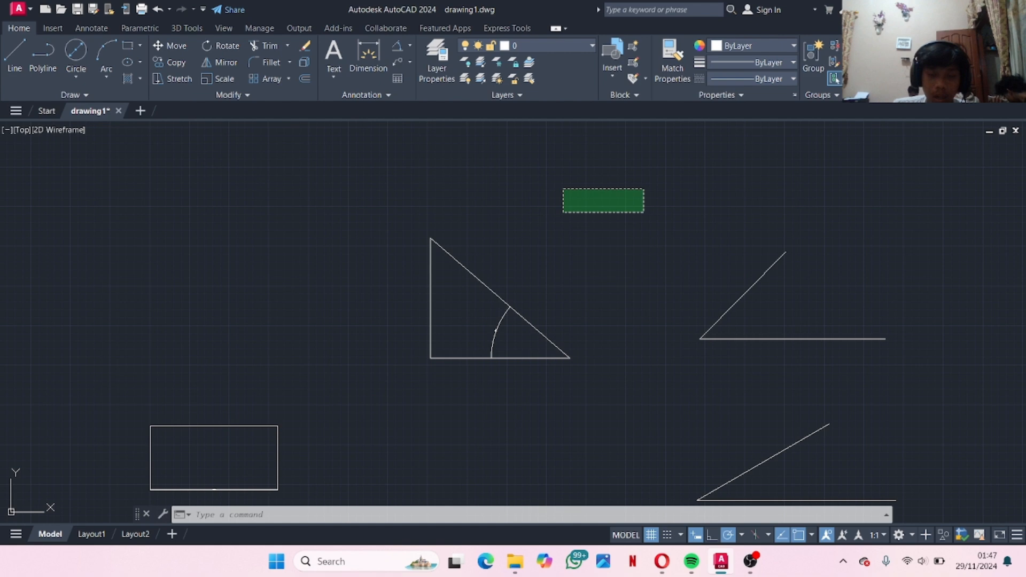
left_click(596, 198)
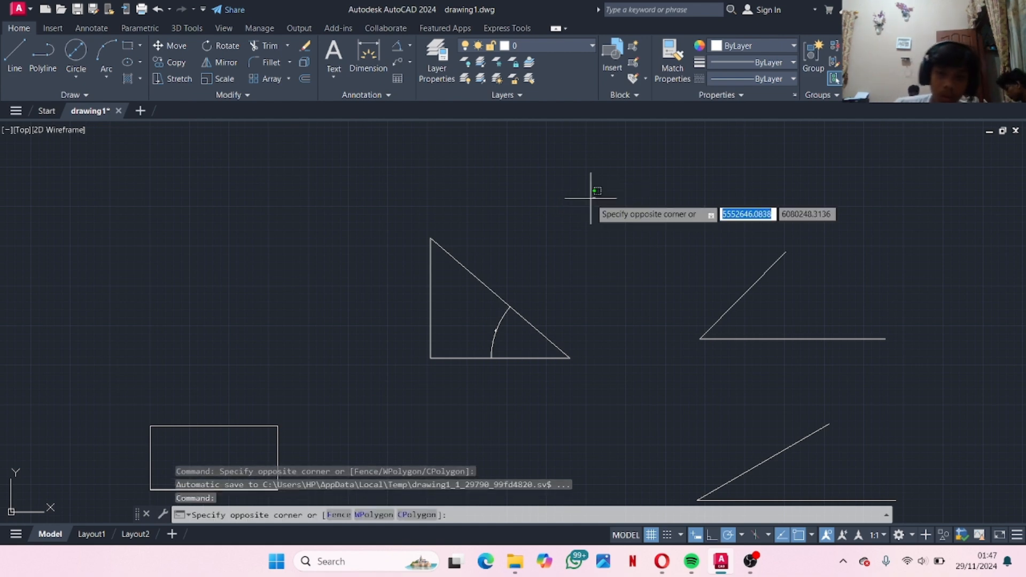
left_click(591, 189)
left_click(624, 185)
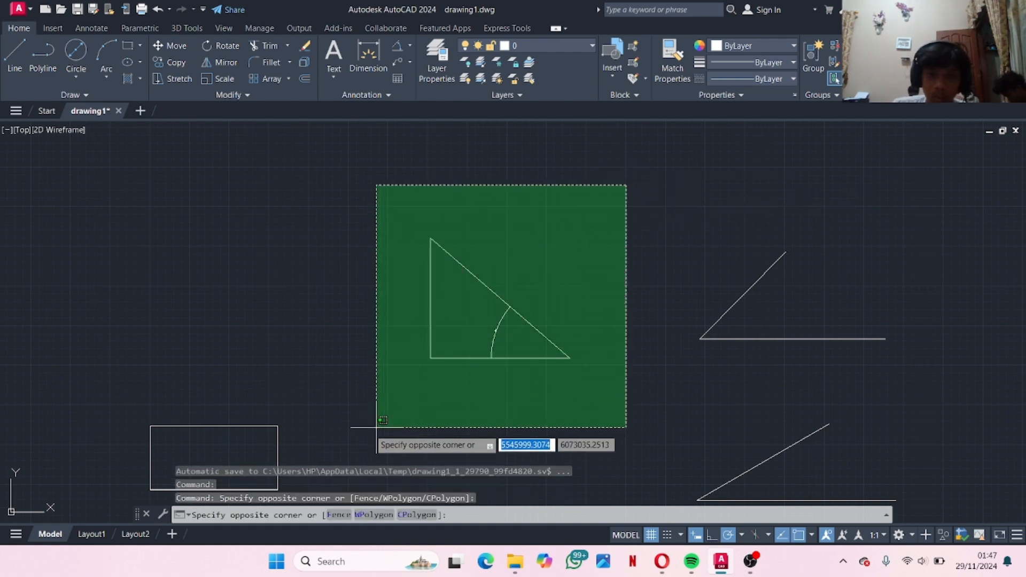
left_click(357, 414)
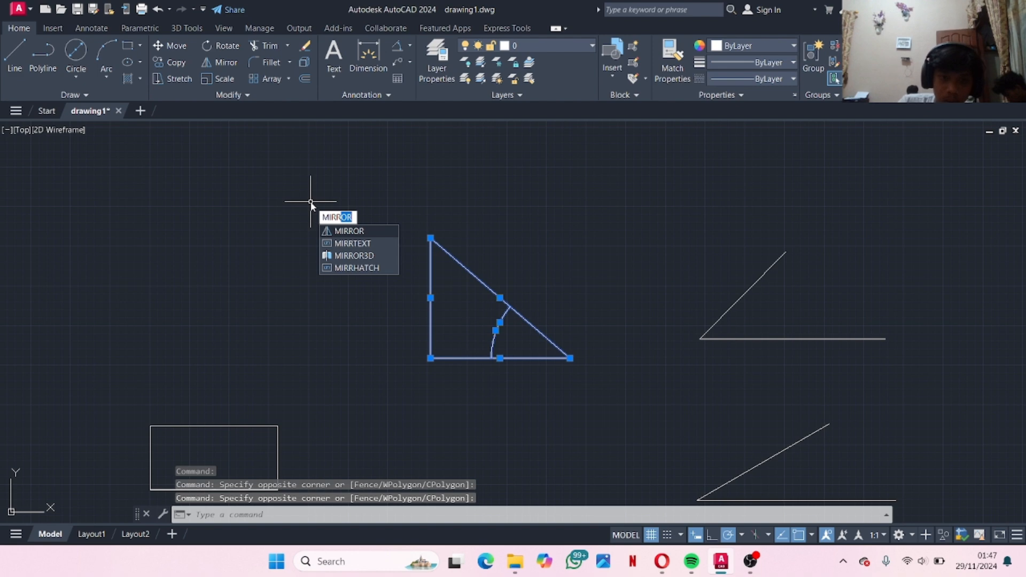
key("Return")
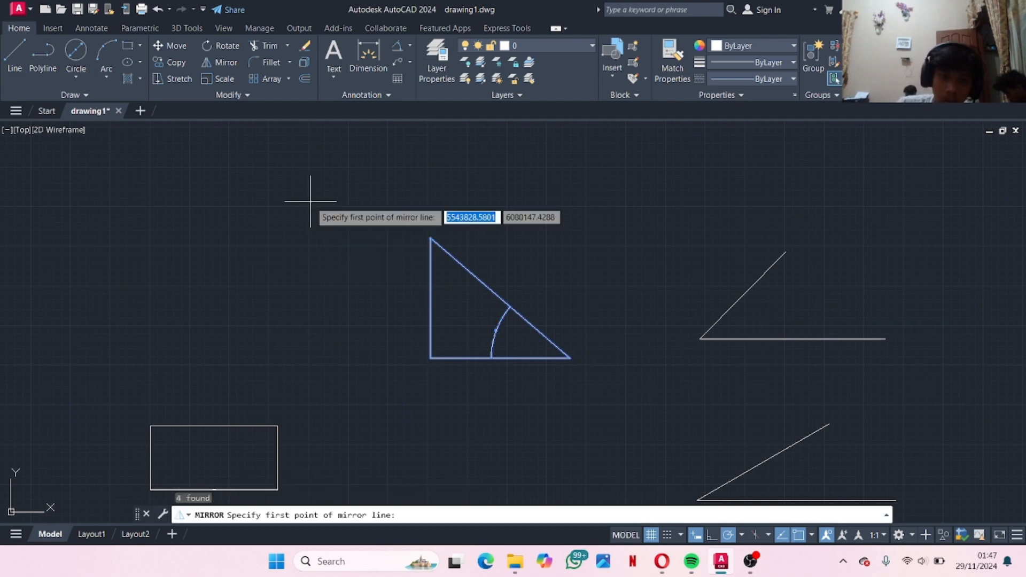
left_click(431, 238)
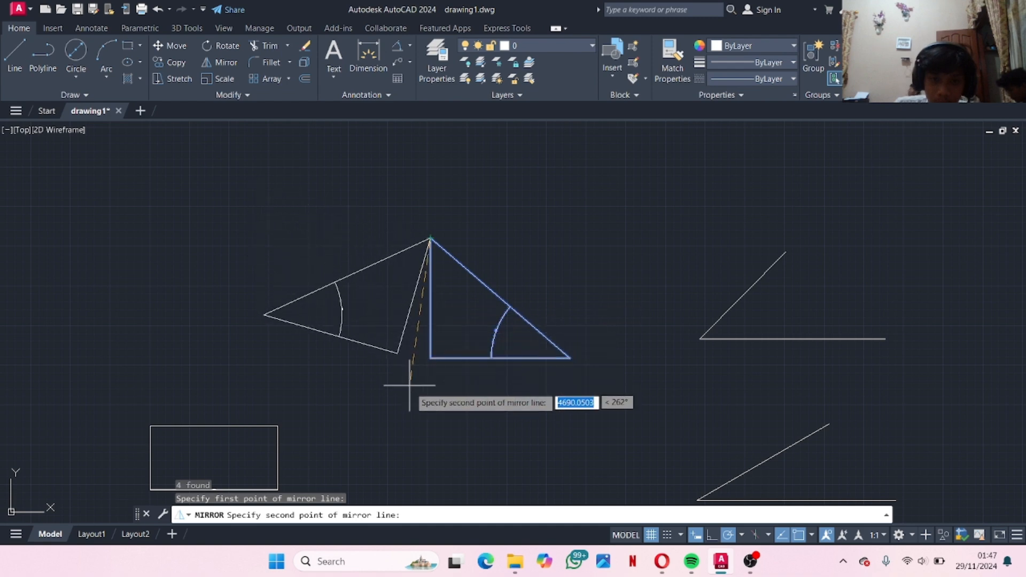
left_click(431, 416)
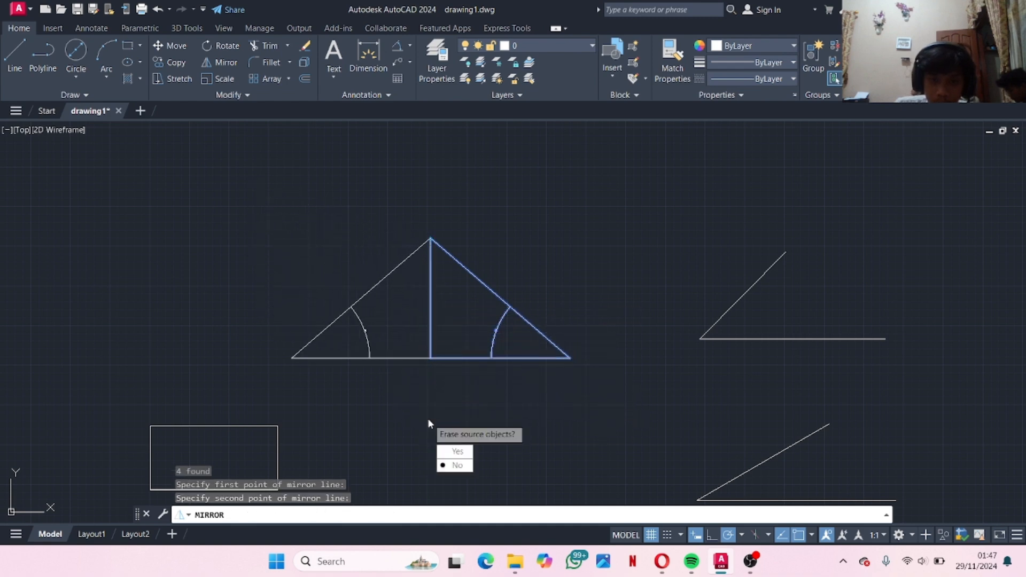
left_click(454, 465)
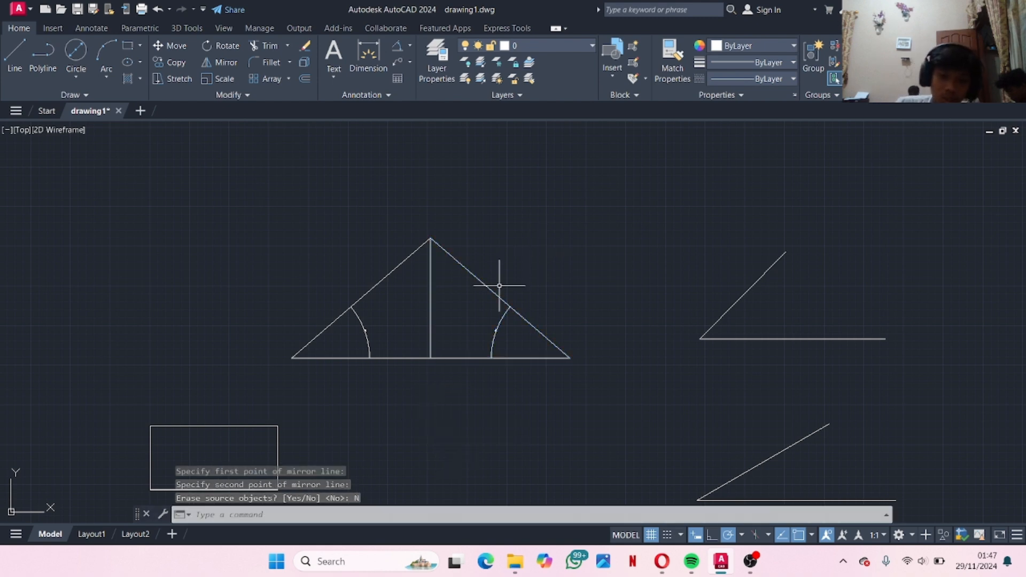
Trim away the shared vertical line in the middle of the mirrored triangle with a fence across it
scroll(442, 293, "up", 4)
scroll(442, 293, "down", 4)
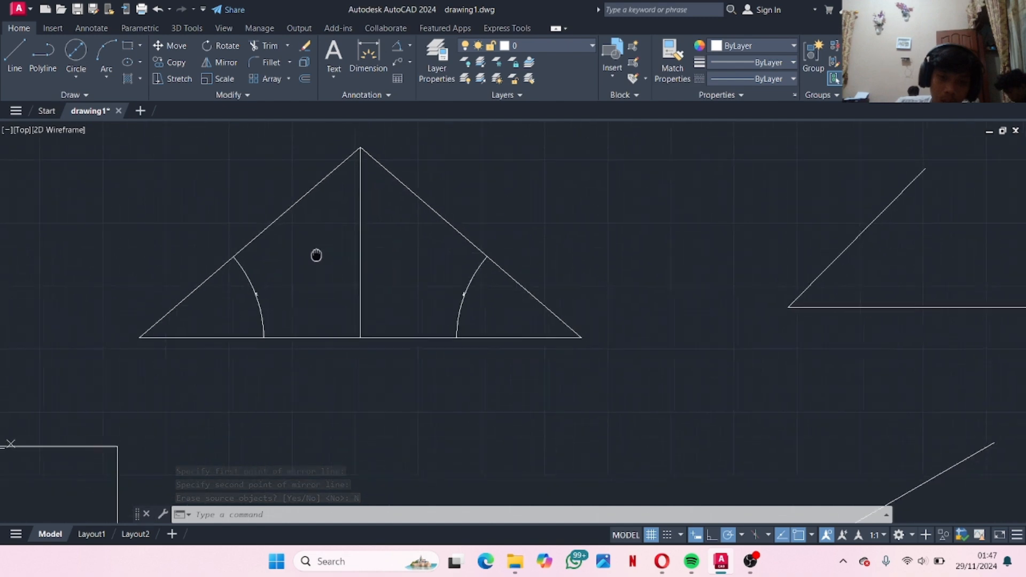
middle_click_drag(446, 295, 364, 301)
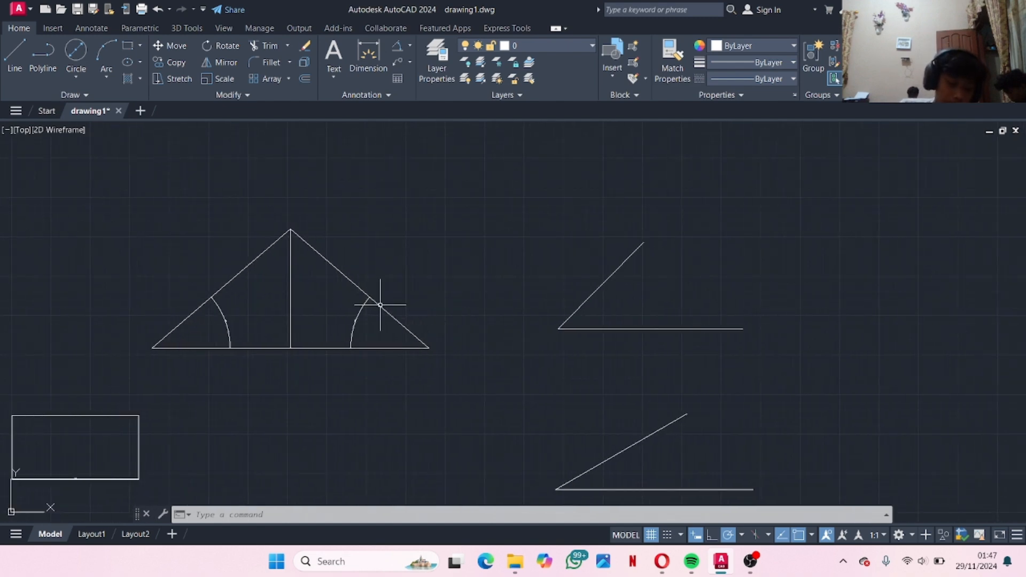
scroll(474, 318, "down", 2)
scroll(376, 273, "up", 5)
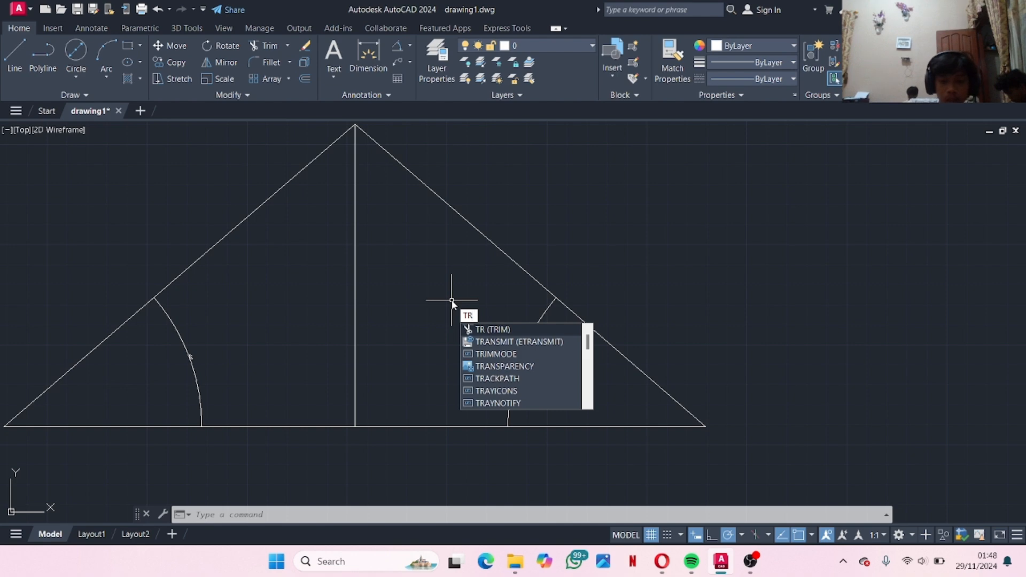
key("Return")
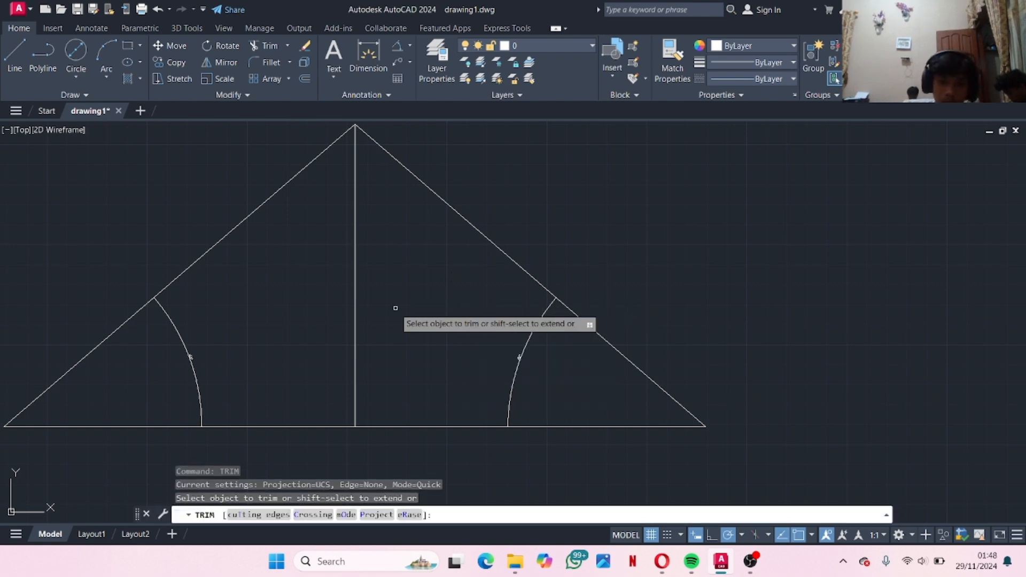
left_click(399, 307)
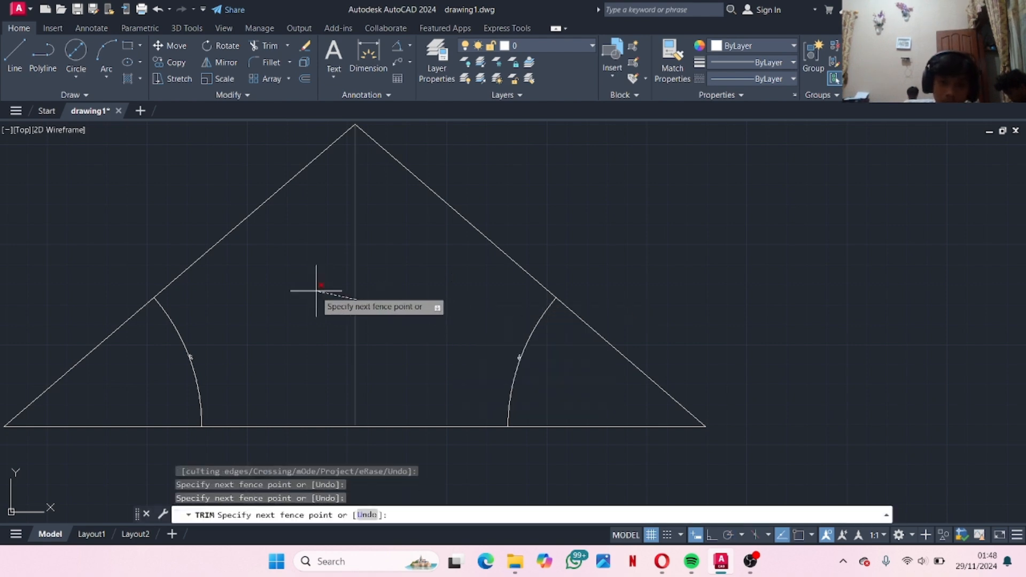
key("Return")
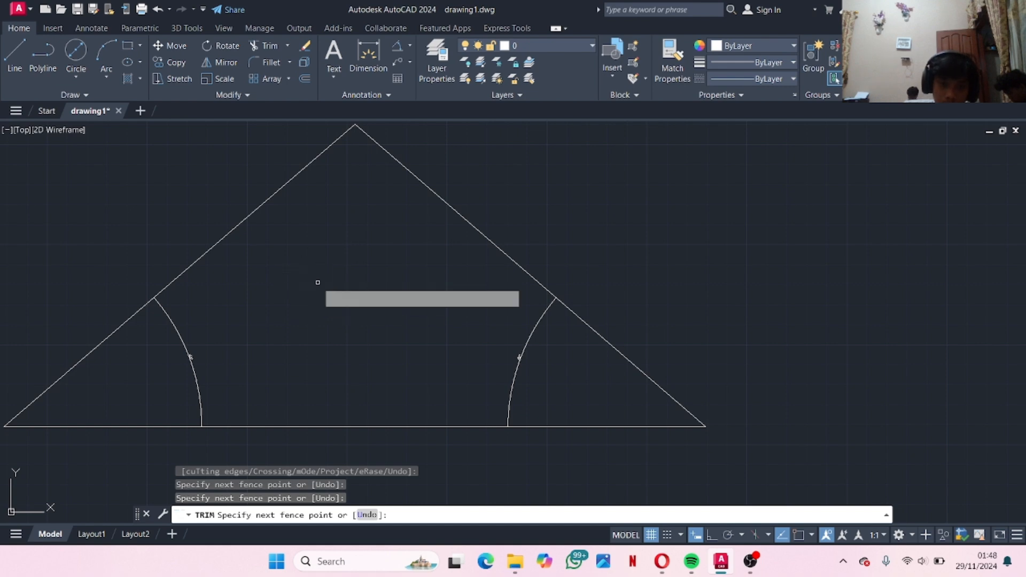
middle_click_drag(385, 347, 344, 326)
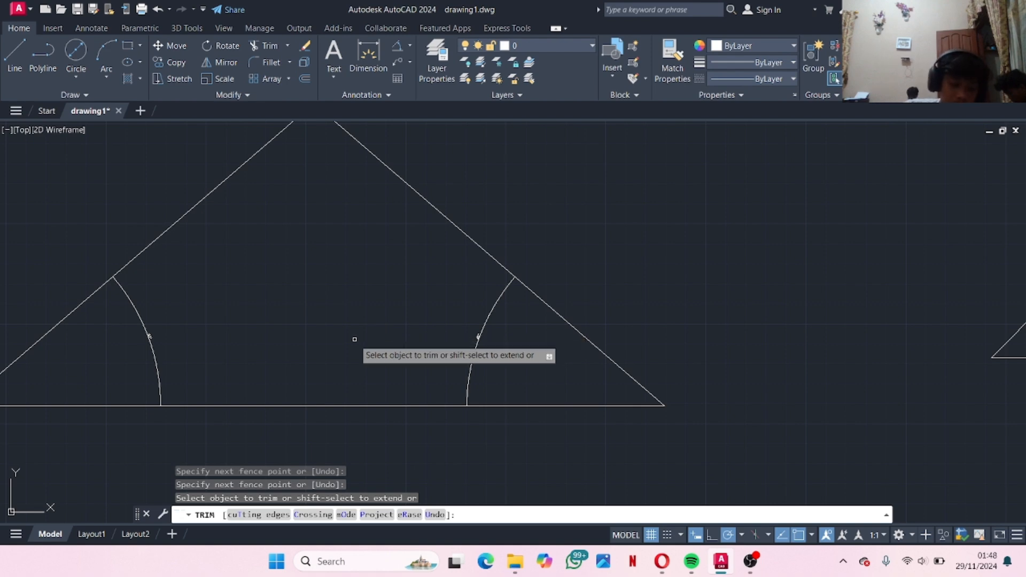
key("Escape")
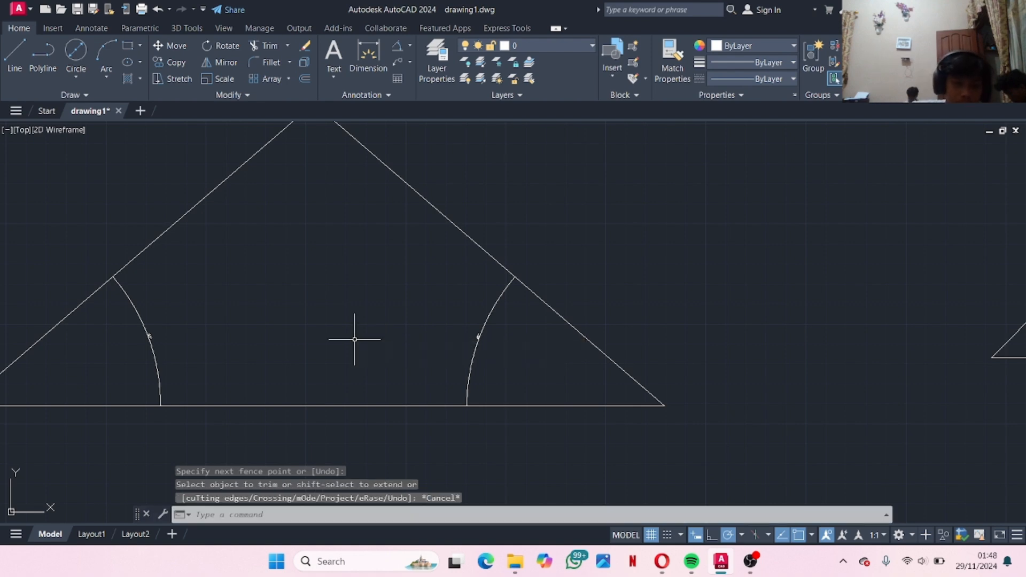
Copy the whole rectangle from its upper-right corner to a spot about 4300 mm straight below the original
scroll(354, 339, "down", 2)
scroll(321, 262, "down", 2)
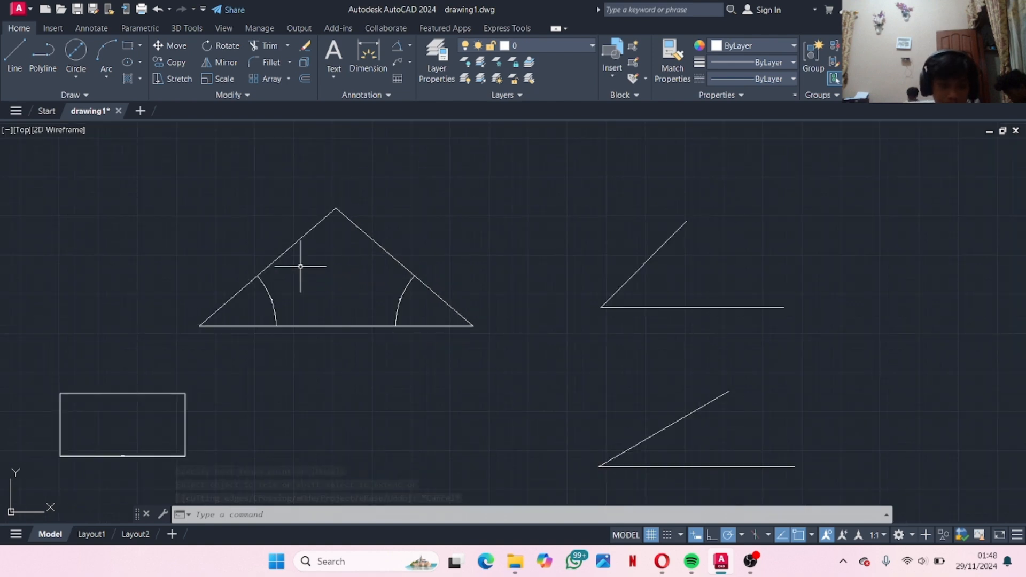
middle_click_drag(136, 438, 308, 336)
scroll(307, 337, "up", 3)
mouse_move(345, 284)
middle_mouse_down()
mouse_move(372, 307)
mouse_move(403, 278)
middle_mouse_up()
scroll(396, 310, "down", 4)
scroll(451, 309, "up", 2)
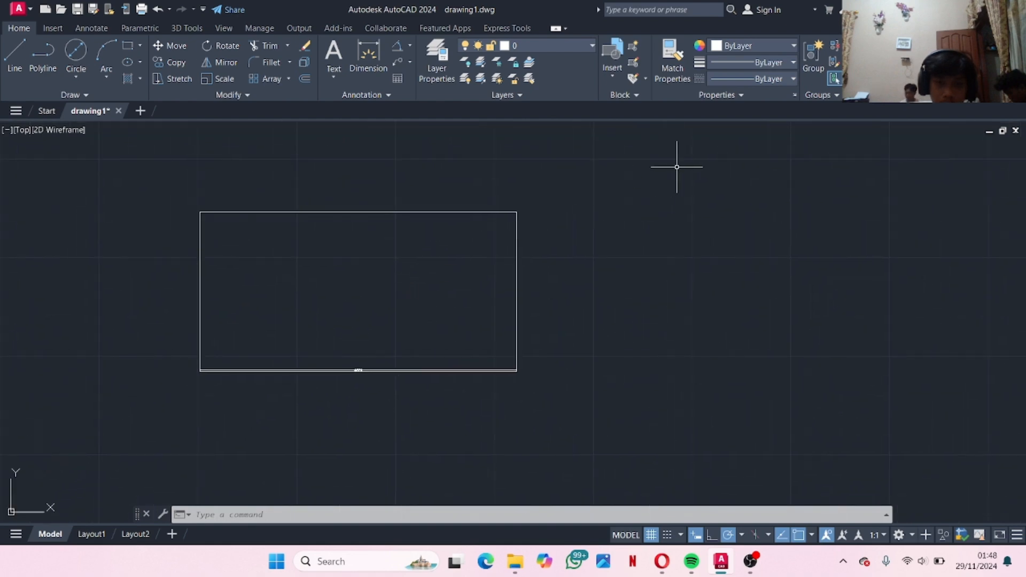
left_click(624, 157)
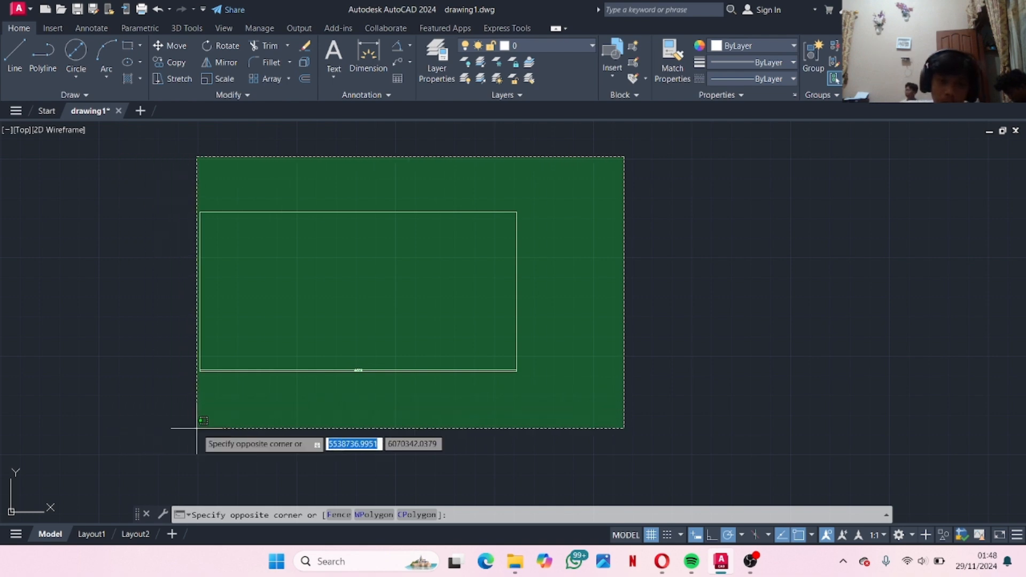
left_click(132, 428)
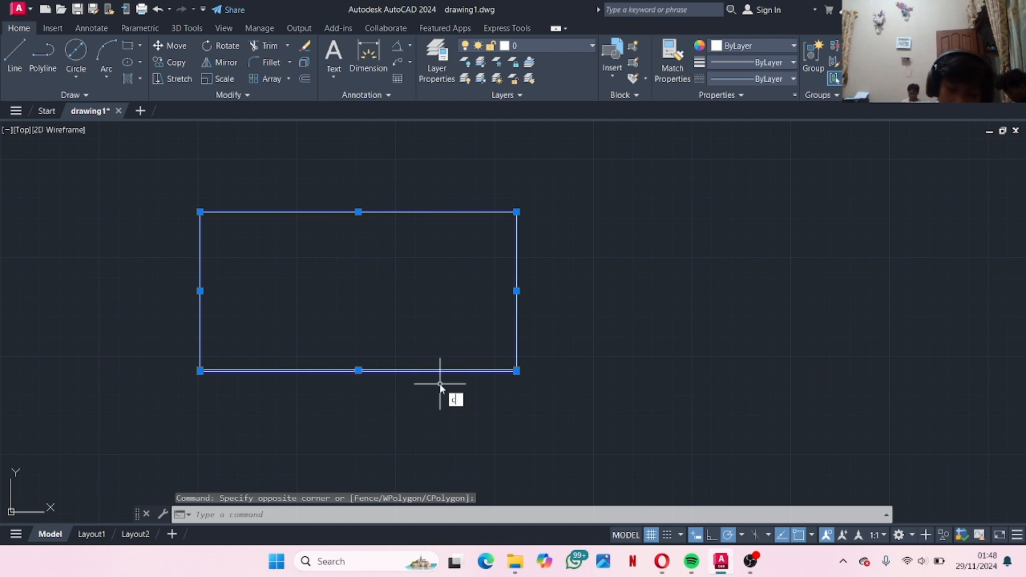
type("copy")
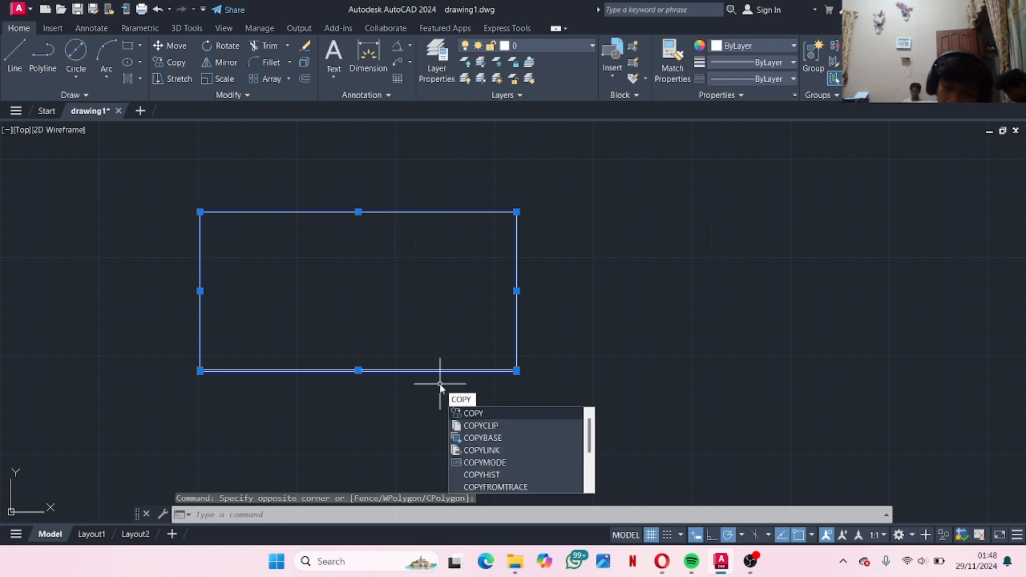
key("Return")
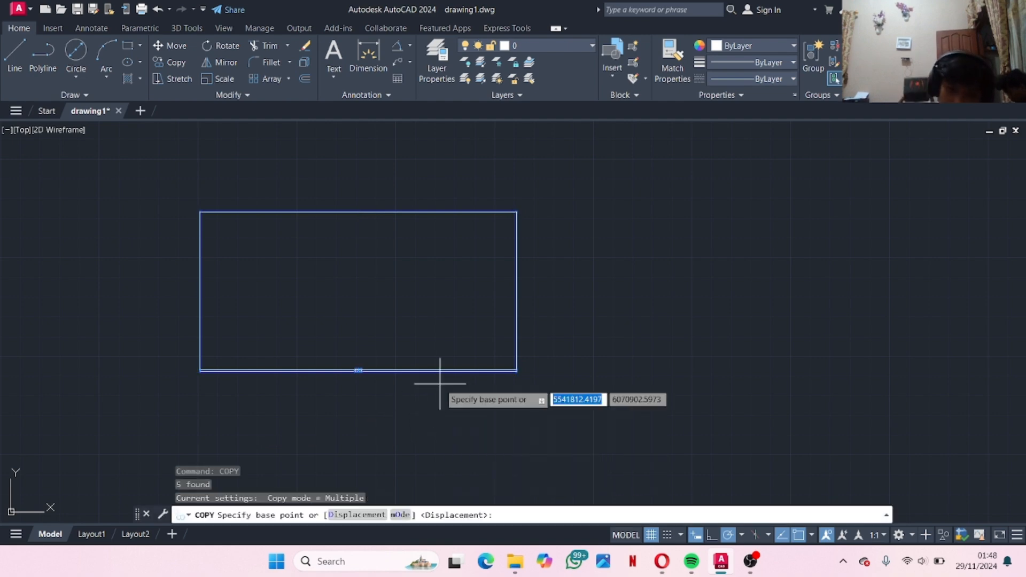
left_click(517, 212)
middle_click_drag(637, 245, 486, 204)
scroll(470, 229, "down", 8)
scroll(467, 245, "up", 4)
scroll(464, 249, "up", 2)
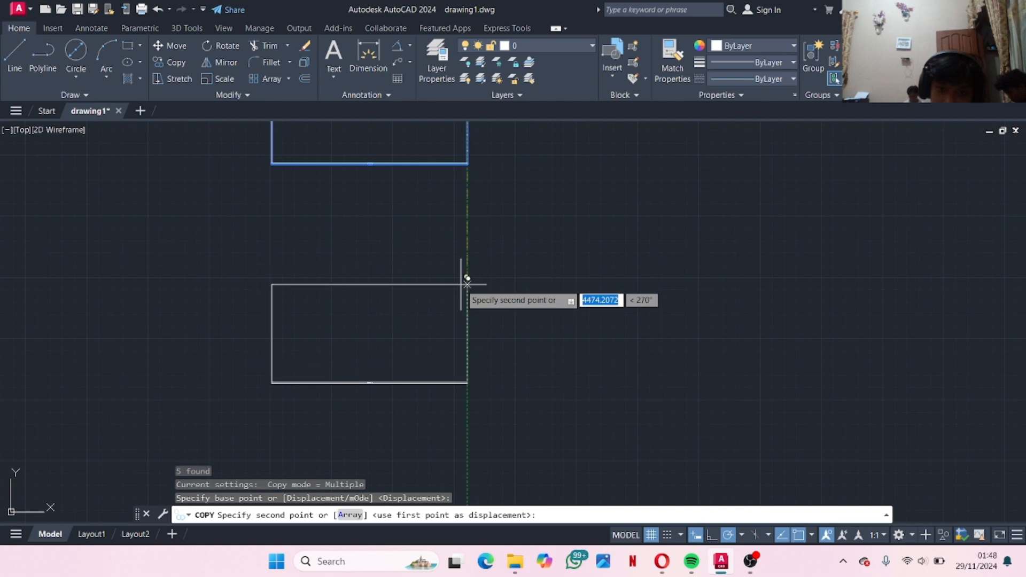
left_click(467, 276)
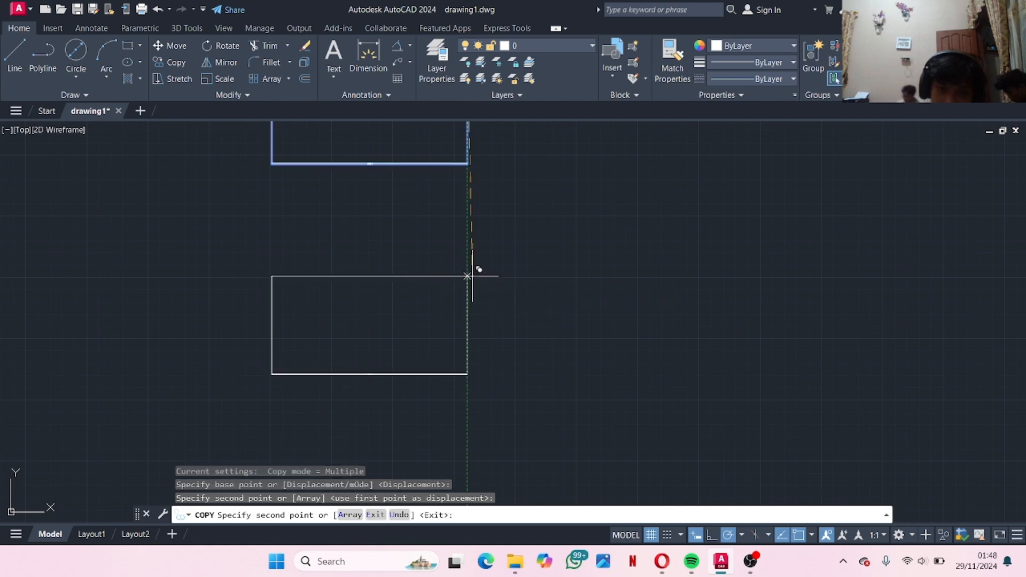
Place two more rectangle copies in a row to the right of the first copy and end the Copy command
middle_click_drag(733, 266, 525, 246)
left_click(538, 247)
middle_click_drag(728, 254, 331, 298)
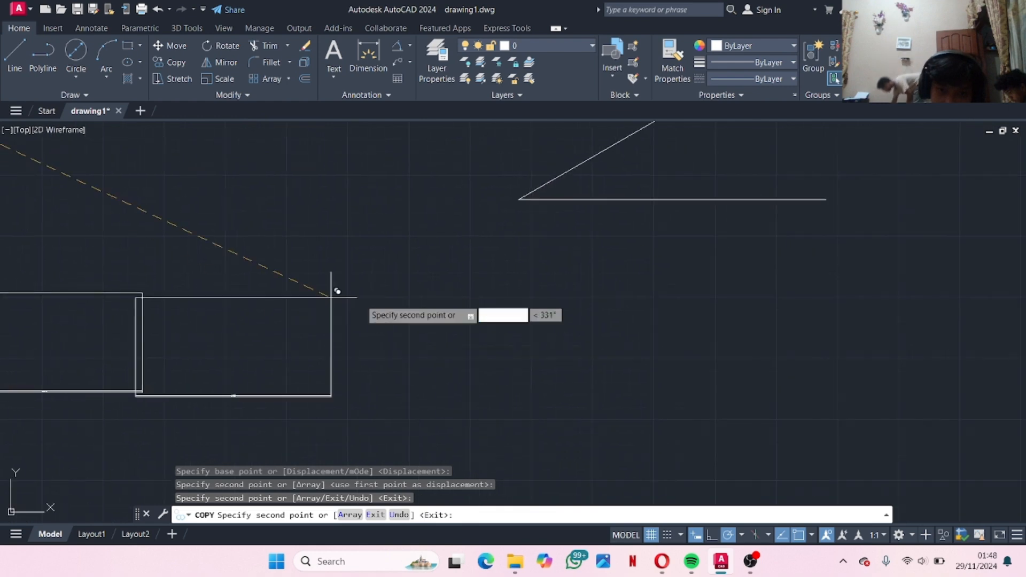
left_click(420, 291)
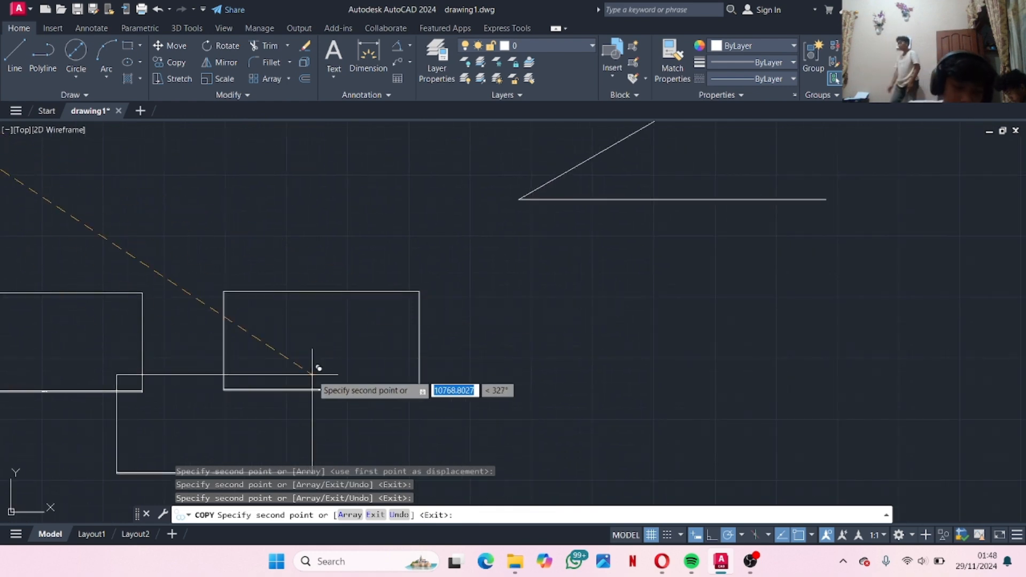
key("Escape")
scroll(312, 375, "down", 4)
scroll(424, 337, "up", 4)
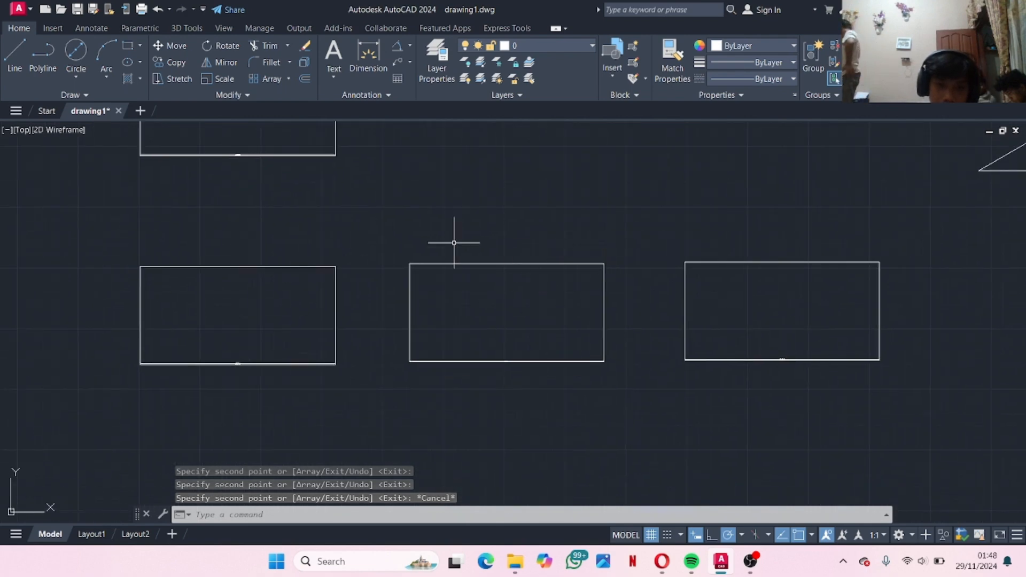
Test-select the first two rectangle copies with crossing windows over only part of their edges, clearing the selection after each test
left_click(474, 245)
left_click(260, 344)
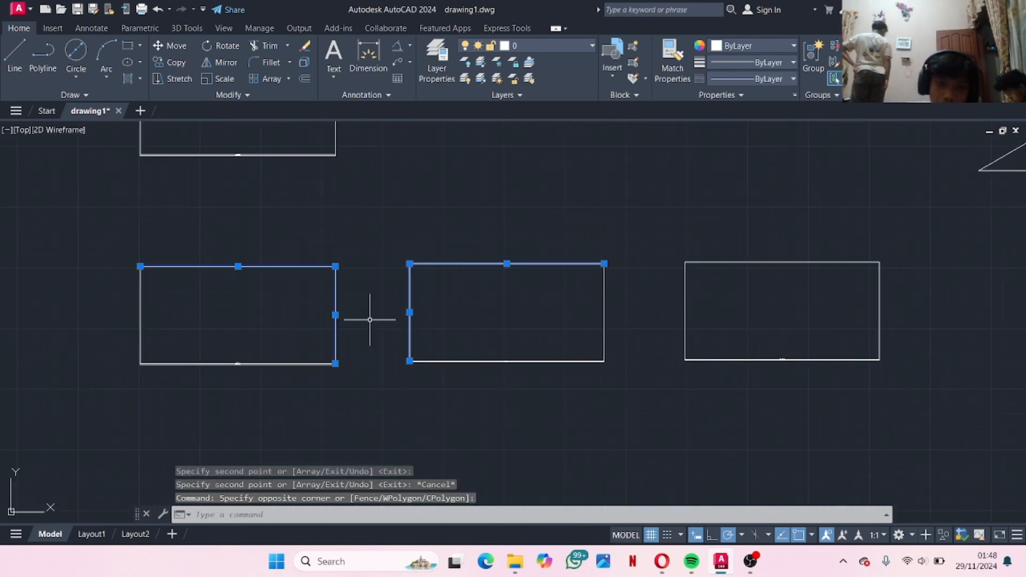
key("Escape")
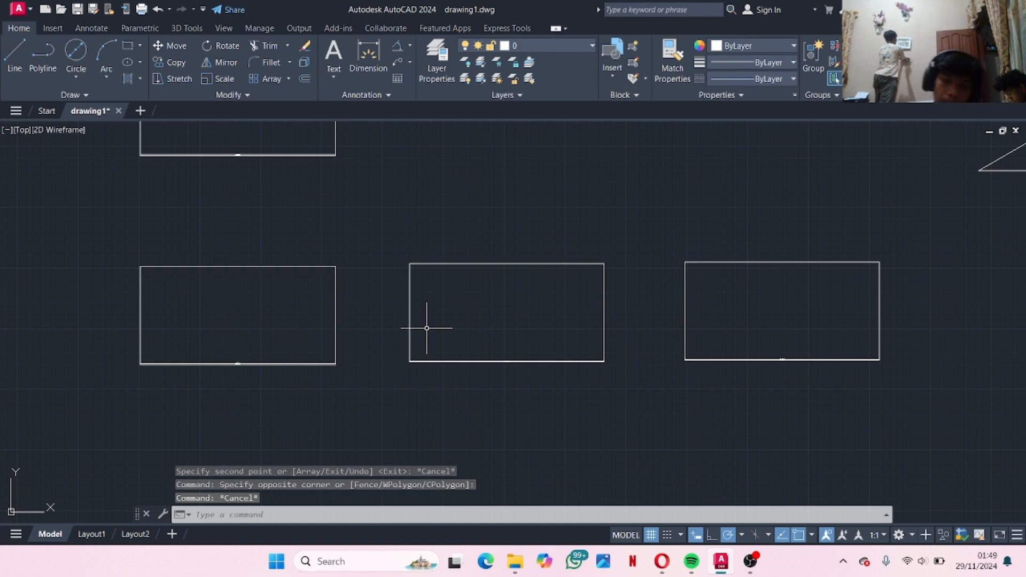
left_click(621, 234)
left_click(435, 327)
left_click(373, 248)
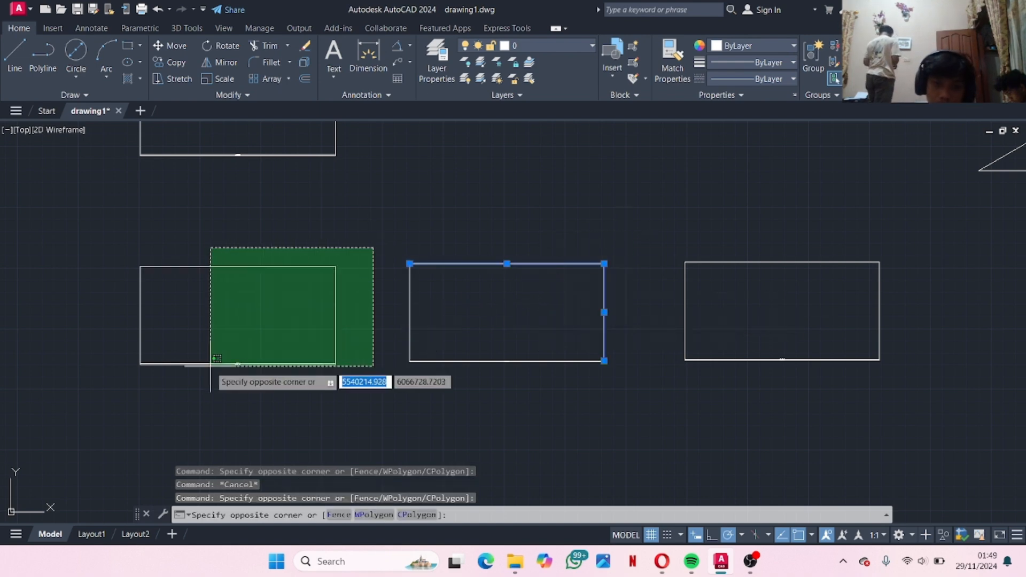
left_click(266, 326)
key("Escape")
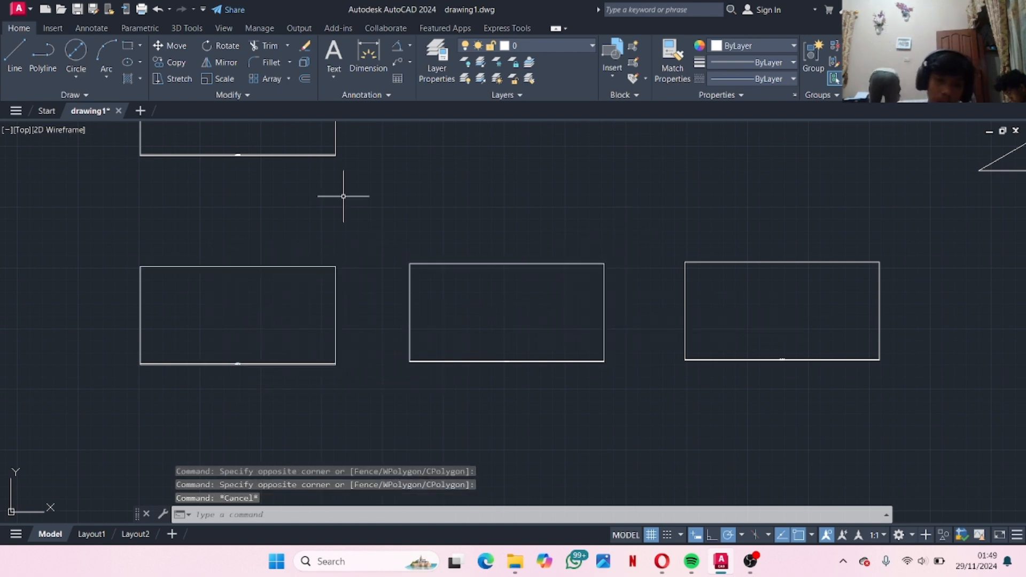
Group all the lines of the first two rectangle copies in the lower row into one object with the Group command
left_click(639, 202)
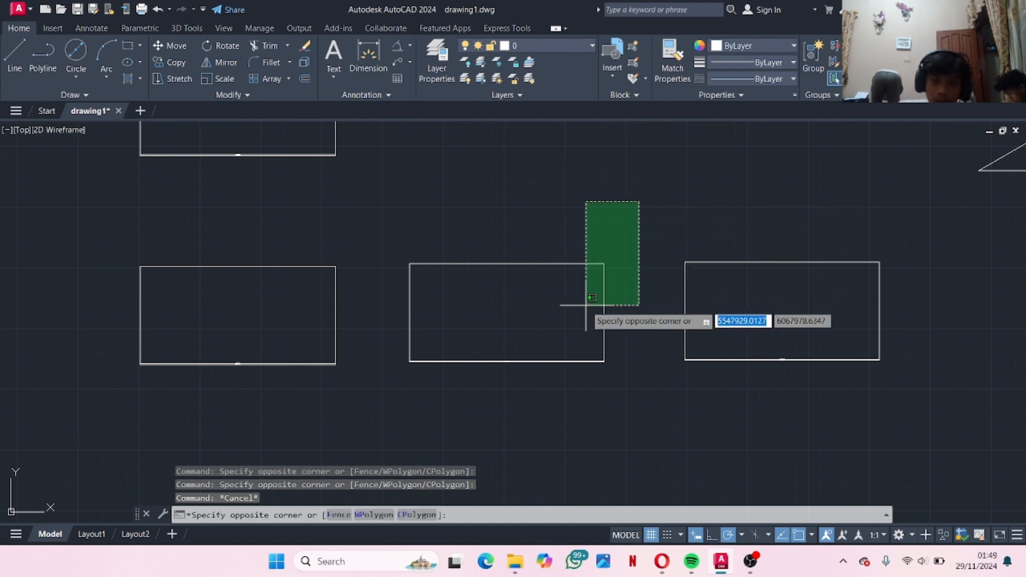
left_click(80, 421)
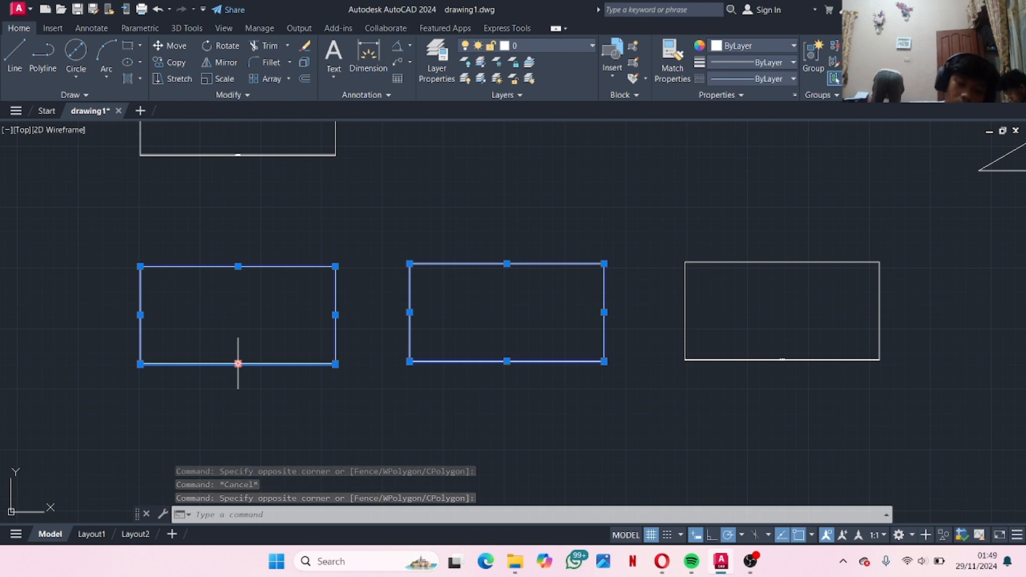
type("Grou")
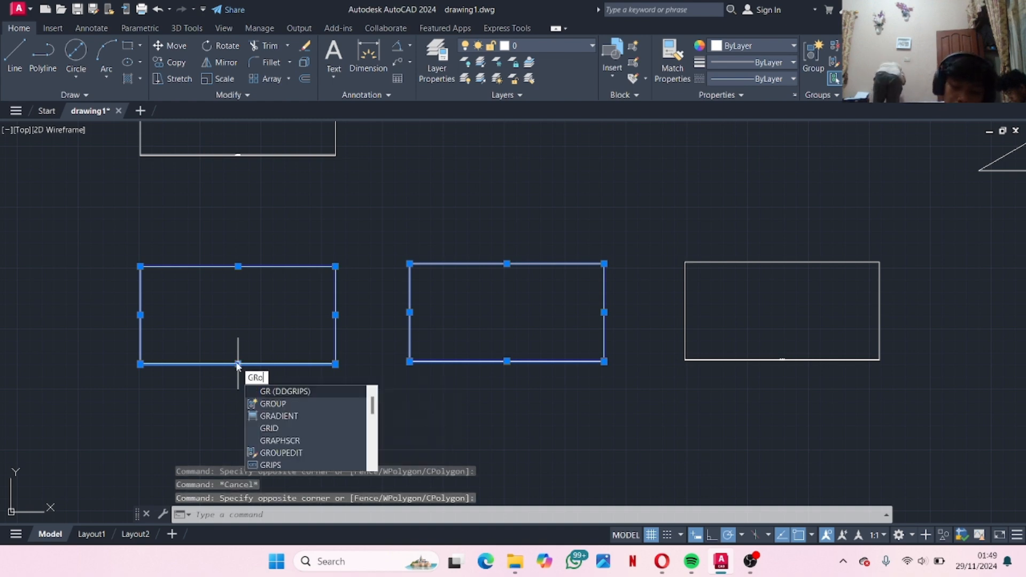
key("Return")
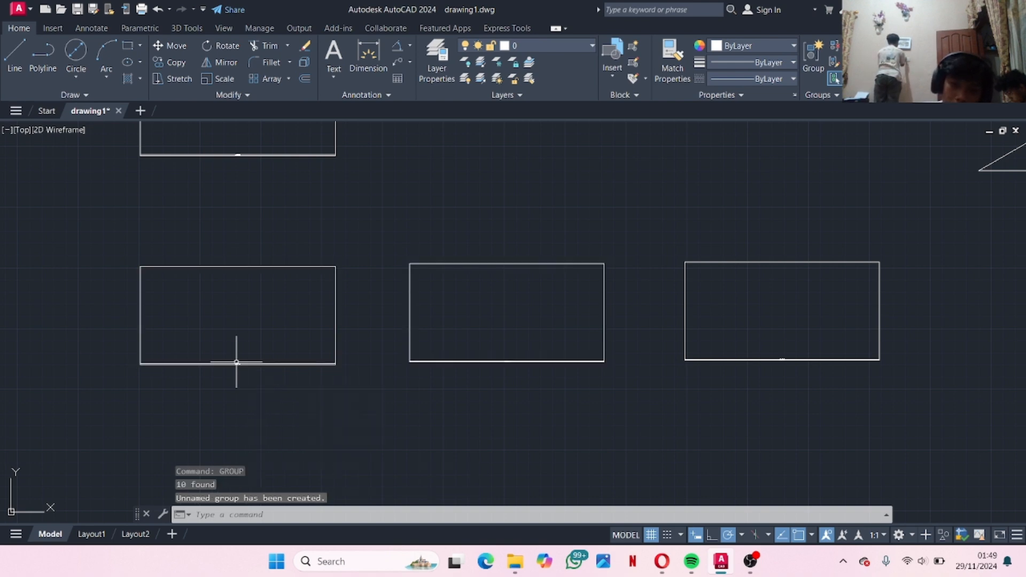
Test the new group by selecting it with a partial crossing window and by a single edge, and dismiss the WhatsApp notification
left_click(488, 238)
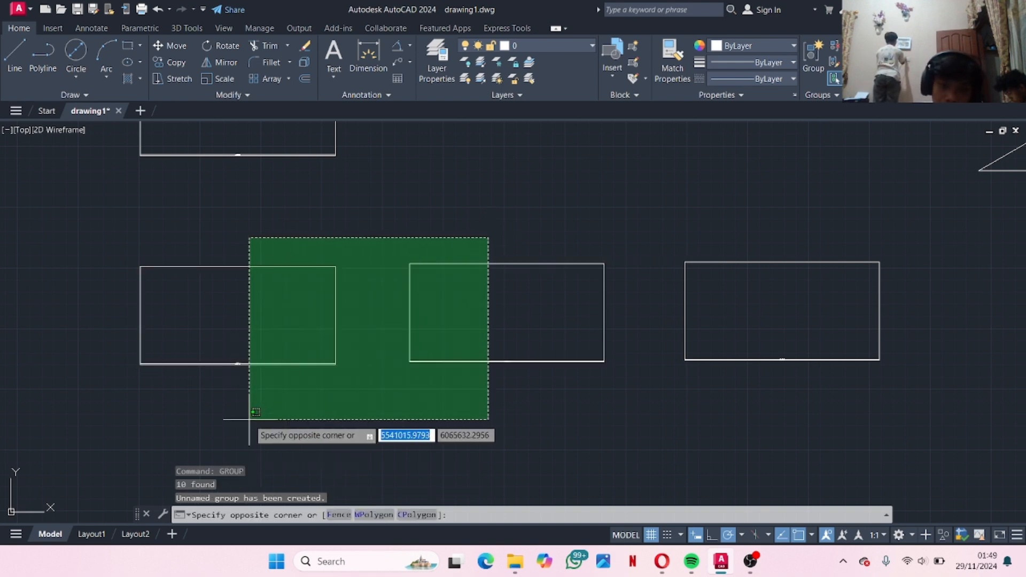
left_click(304, 387)
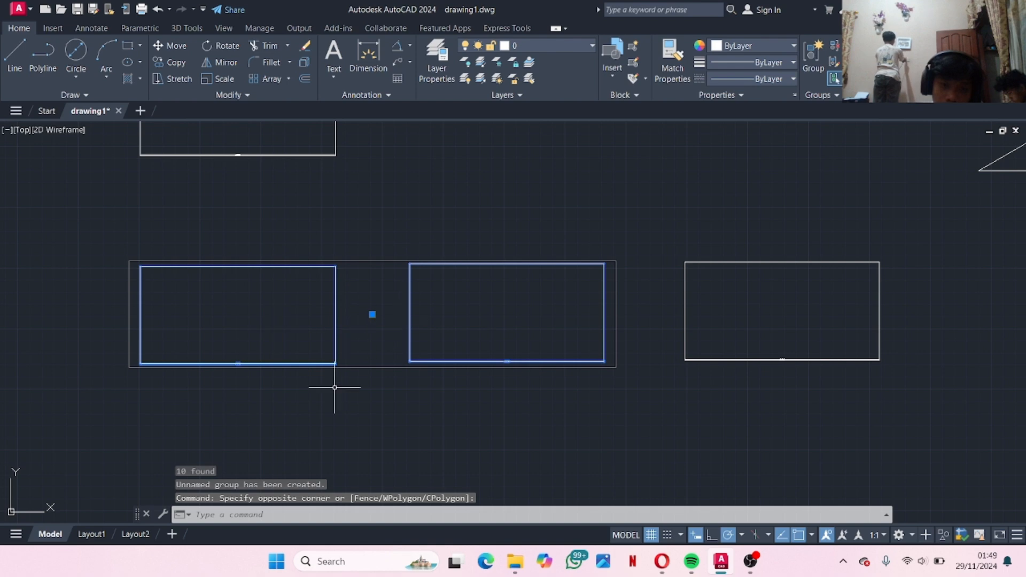
key("Escape")
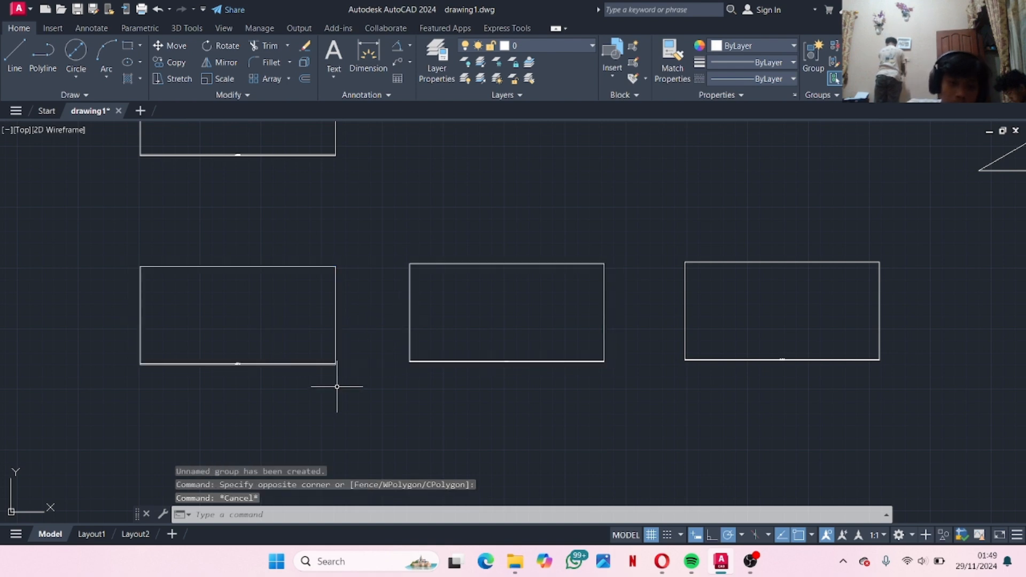
left_click(321, 363)
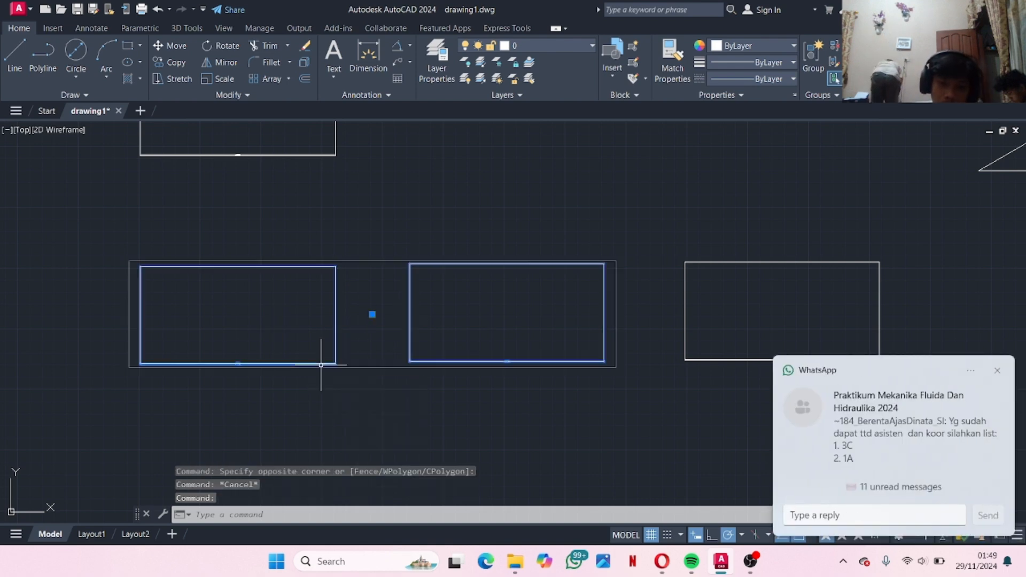
left_click(996, 372)
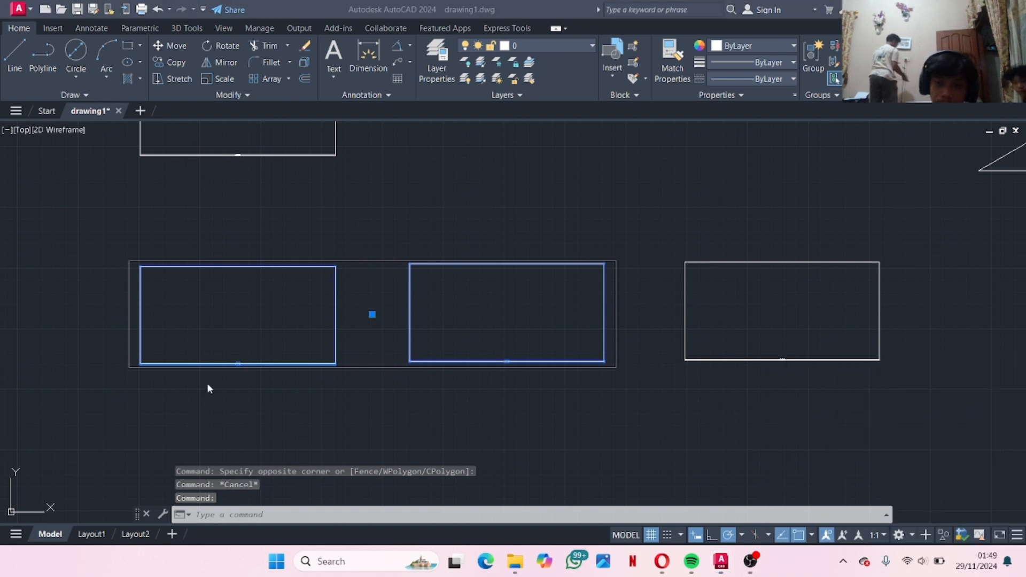
left_click(305, 348)
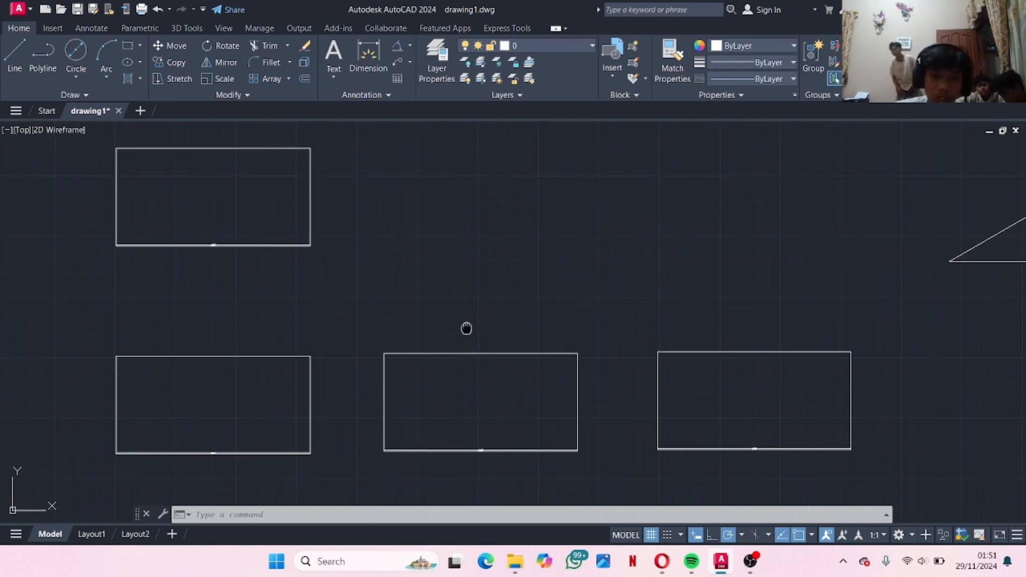
middle_click_drag(468, 328, 489, 252)
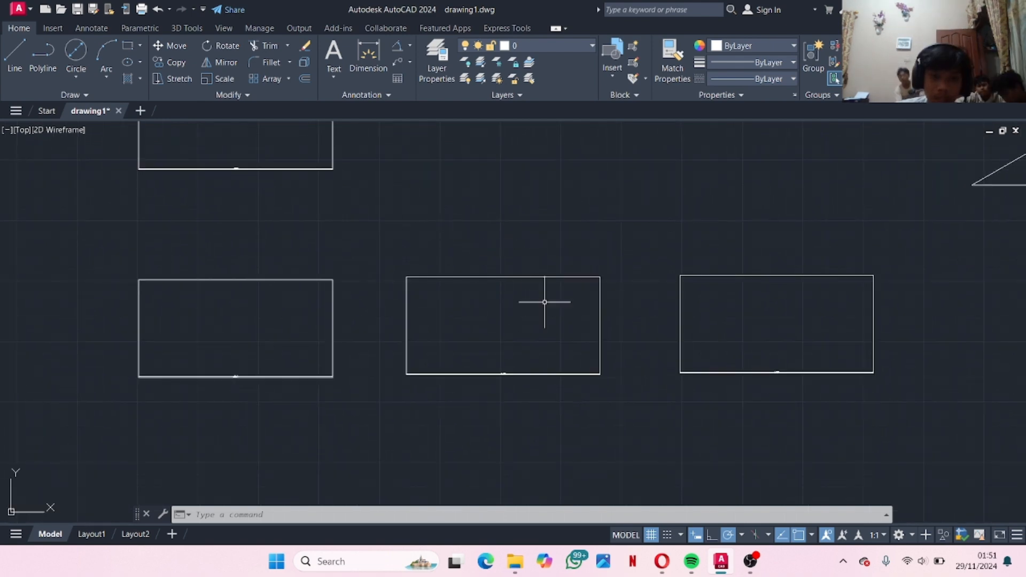
scroll(498, 232, "down", 3)
mouse_move(550, 195)
middle_mouse_down()
mouse_move(362, 284)
mouse_move(436, 274)
middle_mouse_up()
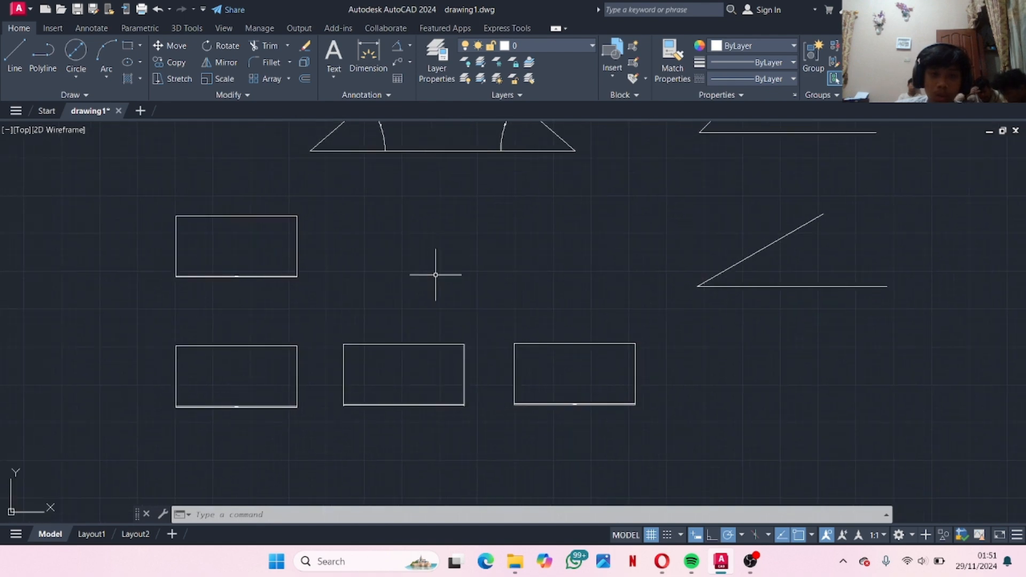